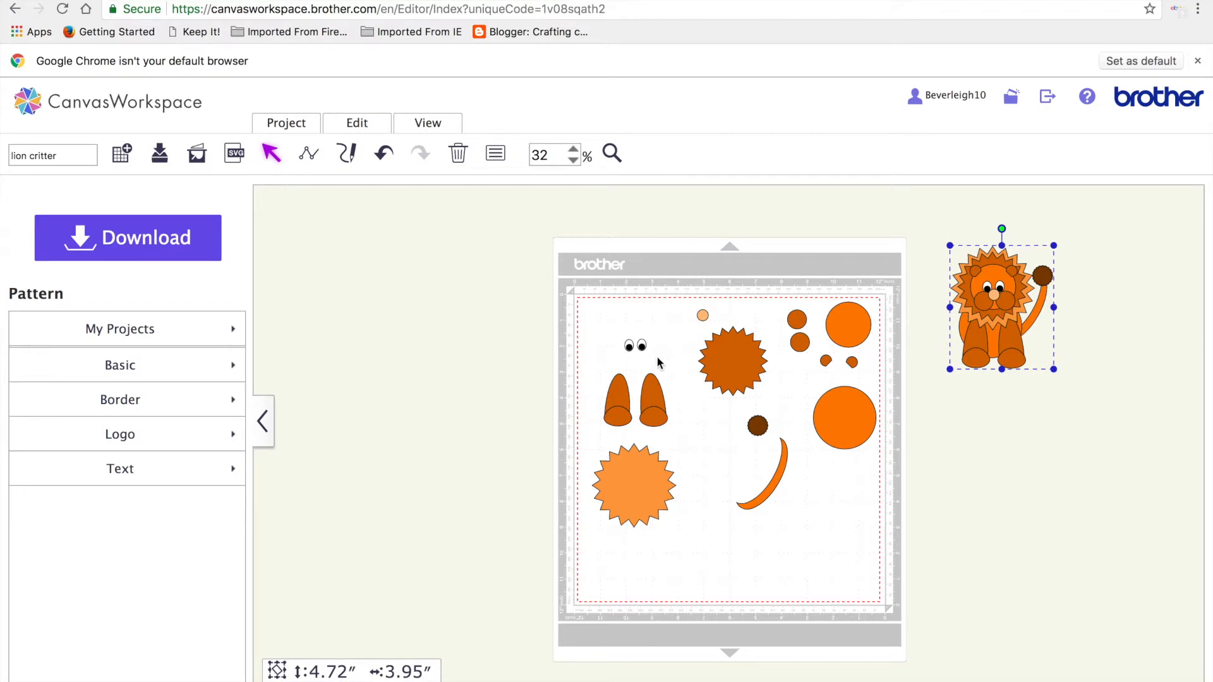
- Delete all the loose lion pieces lying on the mat, keeping the assembled lion beside it
{"action": "left_click_drag", "start_coordinate": [541, 261], "coordinate": [855, 482]}
{"action": "key", "text": "Delete"}
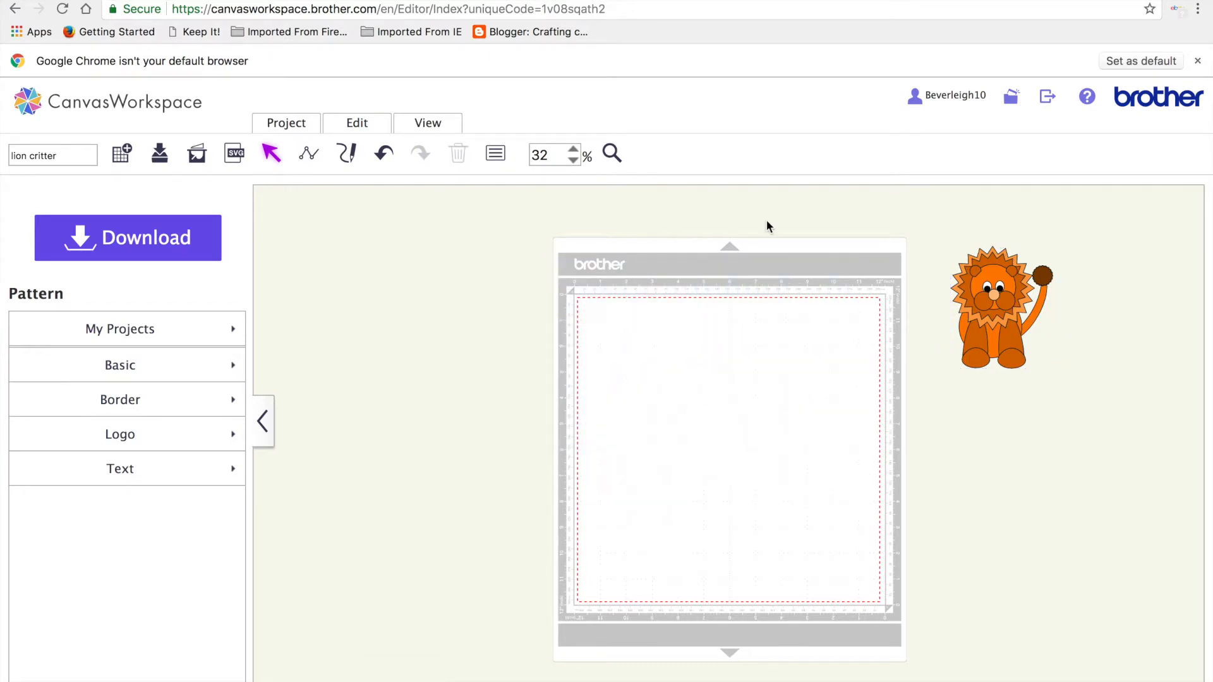
- At 50% zoom, move the assembled lion so it overlaps the mat's right edge as a reference
{"action": "double_click", "coordinate": [554, 151]}
{"action": "key", "text": "BackSpace"}
{"action": "type", "text": "50"}
{"action": "key", "text": "Return"}
{"action": "left_click_drag", "start_coordinate": [1123, 226], "coordinate": [1123, 335]}
{"action": "scroll", "coordinate": [434, 259], "scroll_direction": "left", "scroll_amount": 3}
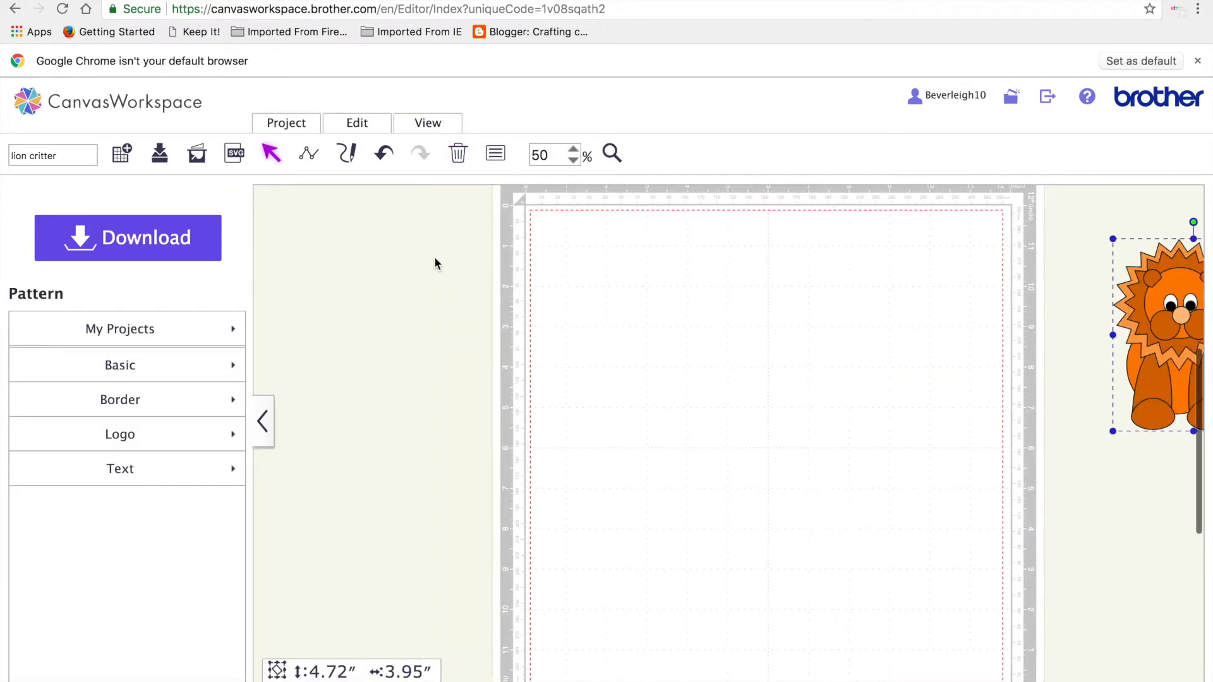
{"action": "left_click_drag", "start_coordinate": [1161, 298], "coordinate": [1034, 298]}
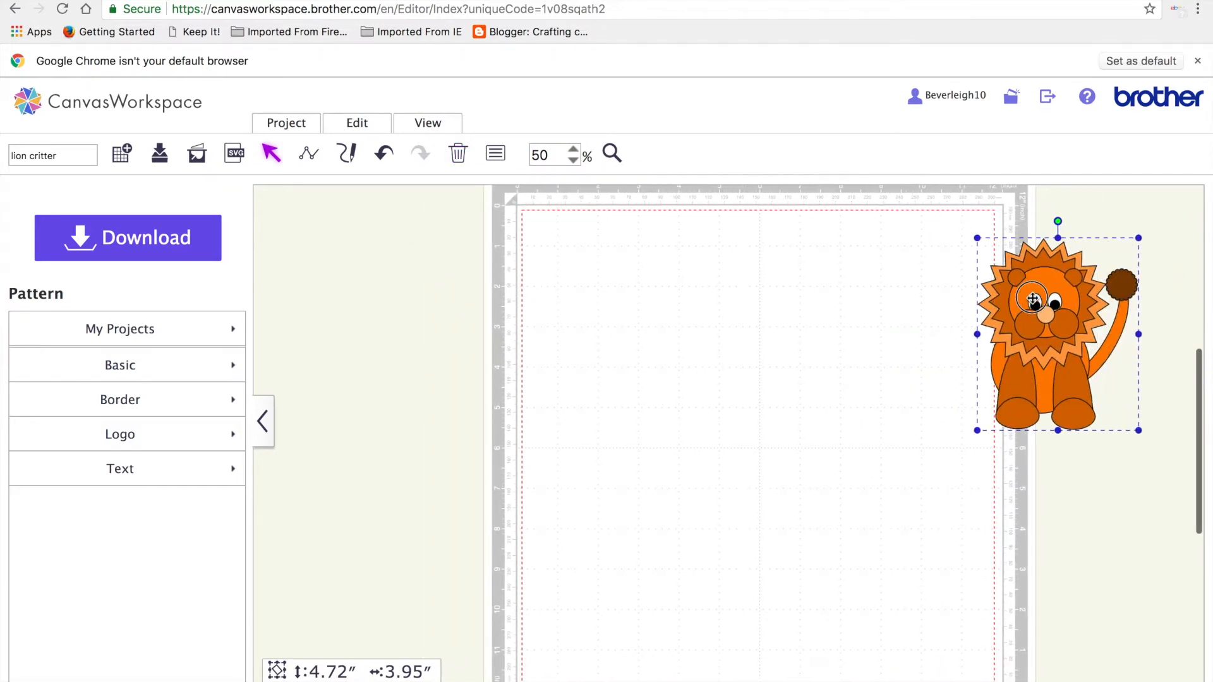
- Add a basic circle, set its size to 1.75 inches, and place it in the mat's upper area near the lion
{"action": "left_click", "coordinate": [496, 155]}
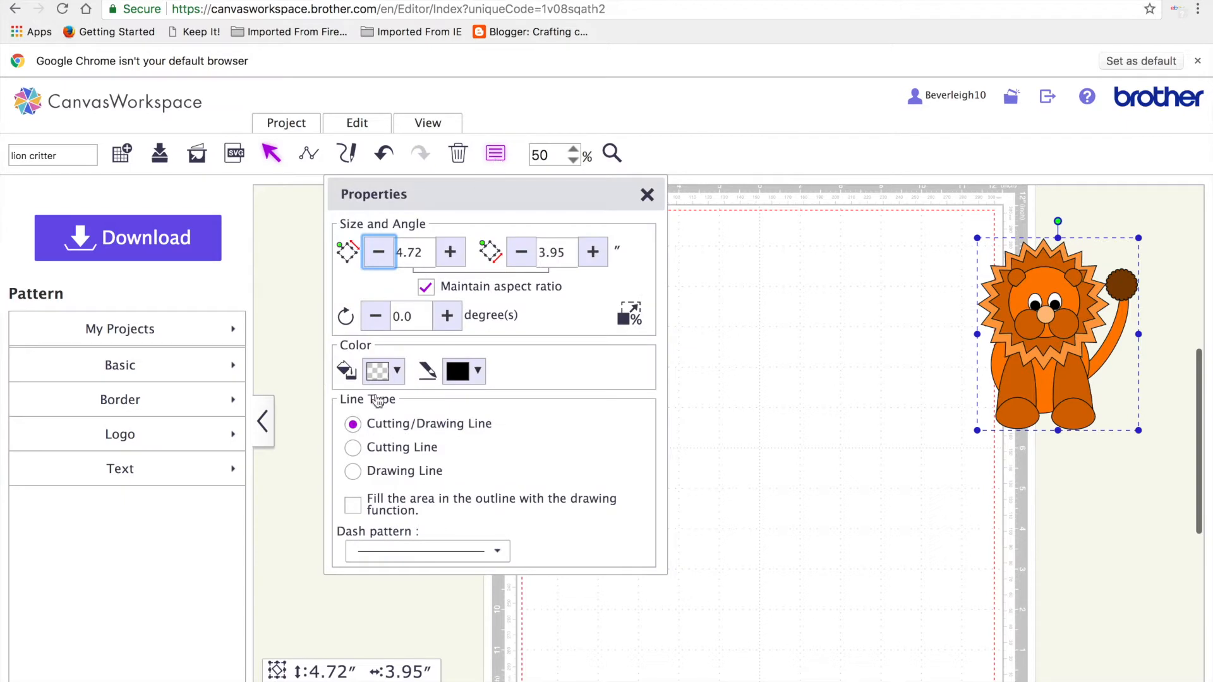
{"action": "left_click_drag", "start_coordinate": [489, 186], "coordinate": [389, 259]}
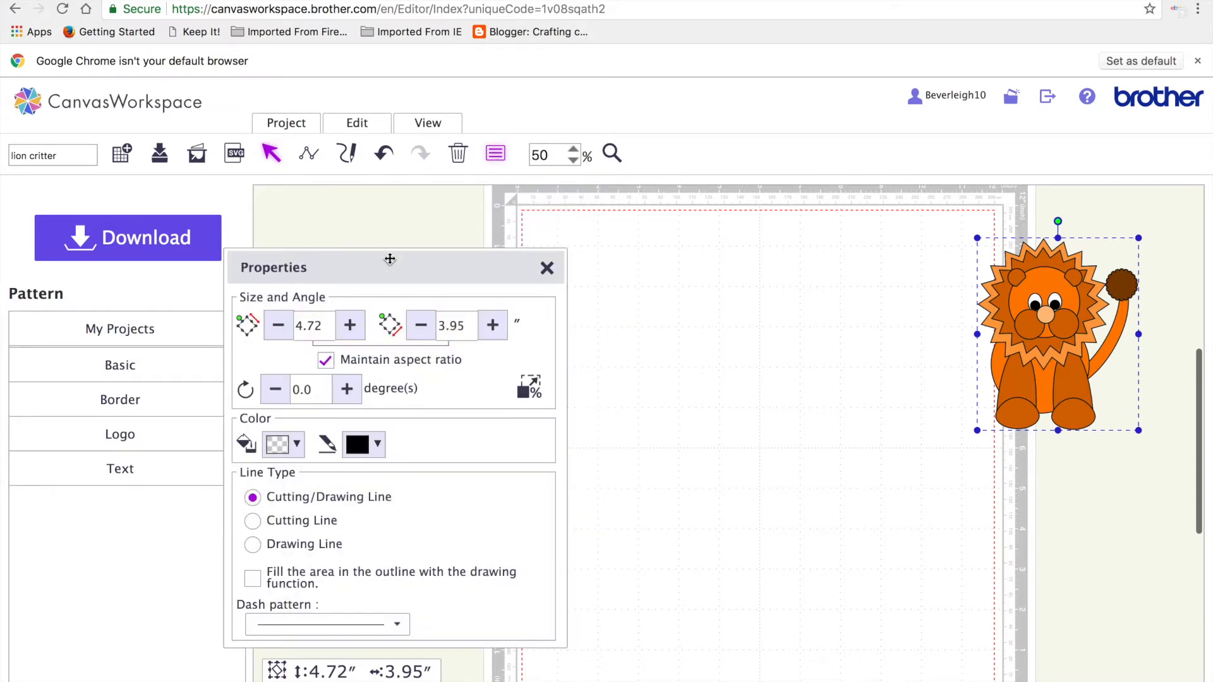
{"action": "left_click", "coordinate": [166, 364]}
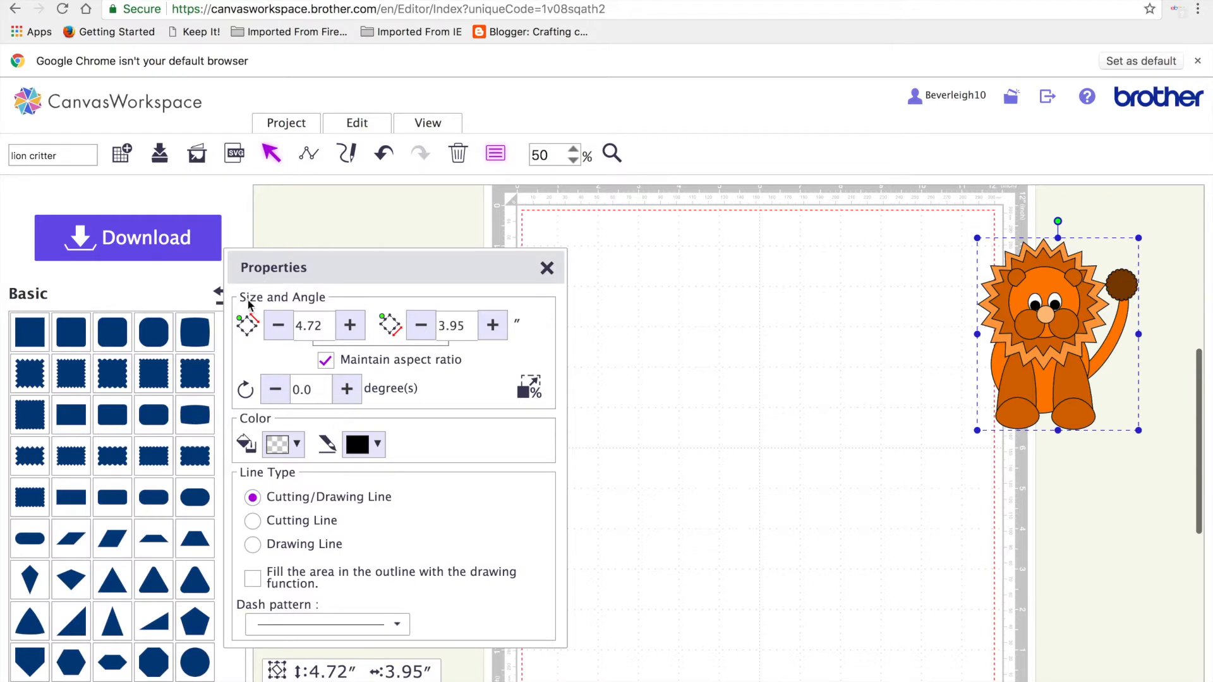
{"action": "left_click", "coordinate": [194, 662]}
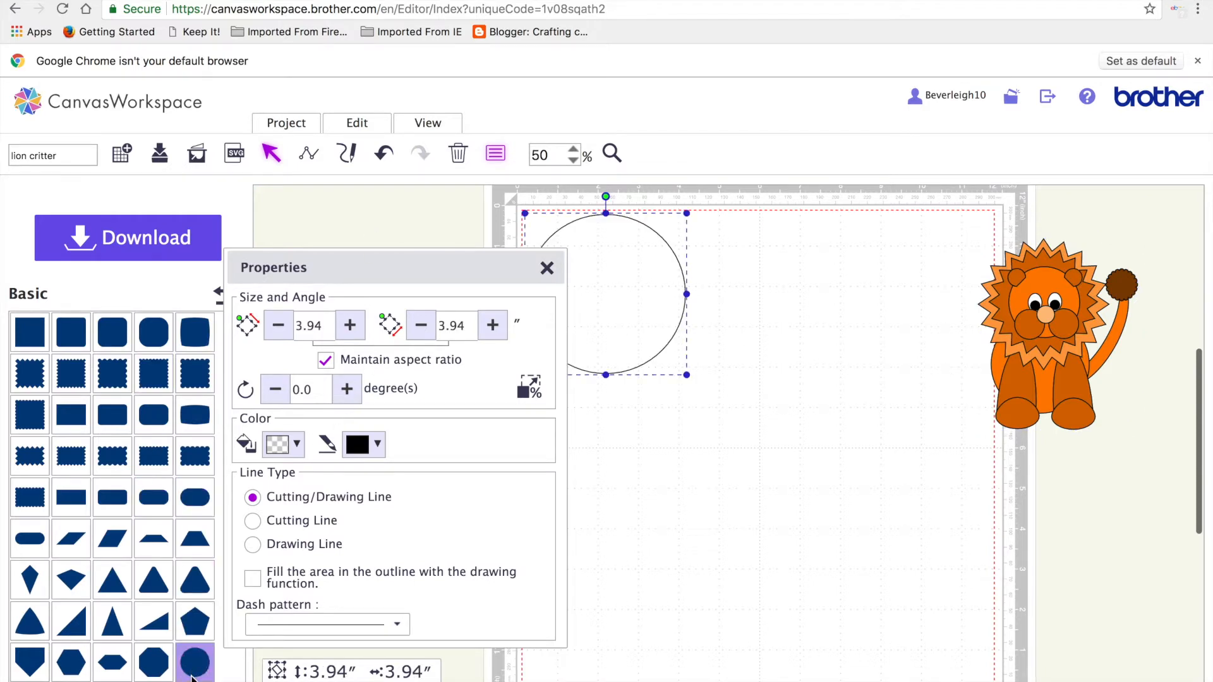
{"action": "left_click", "coordinate": [323, 325]}
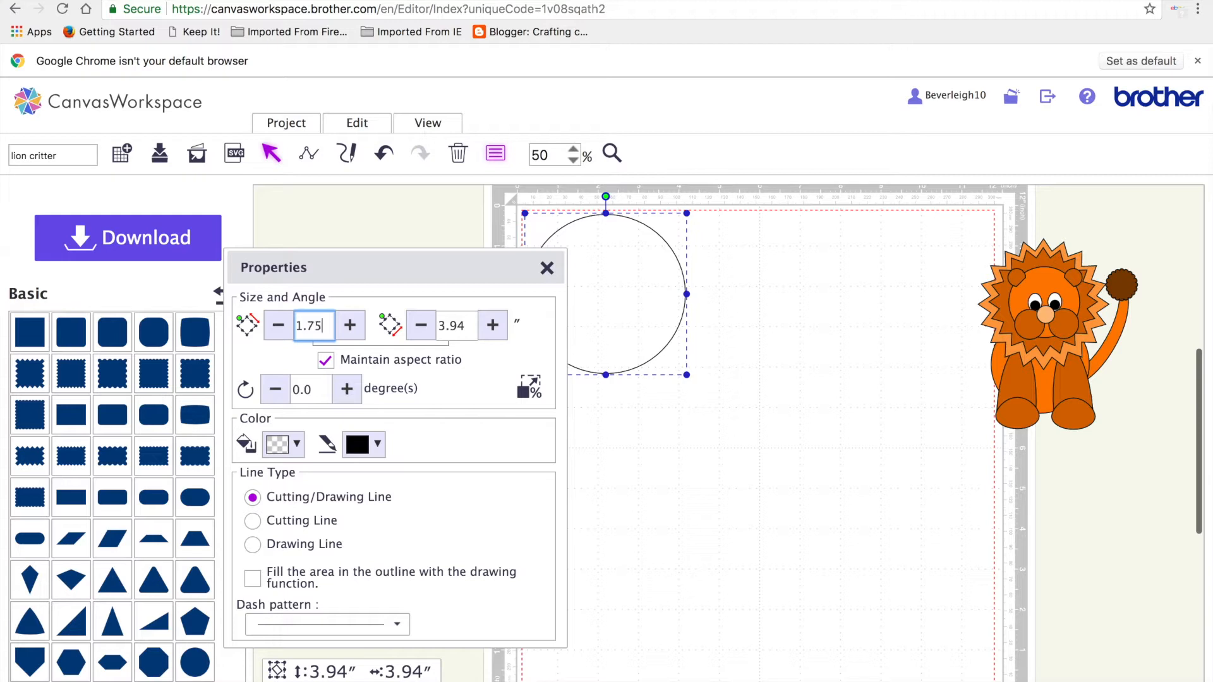
{"action": "key", "text": "Return"}
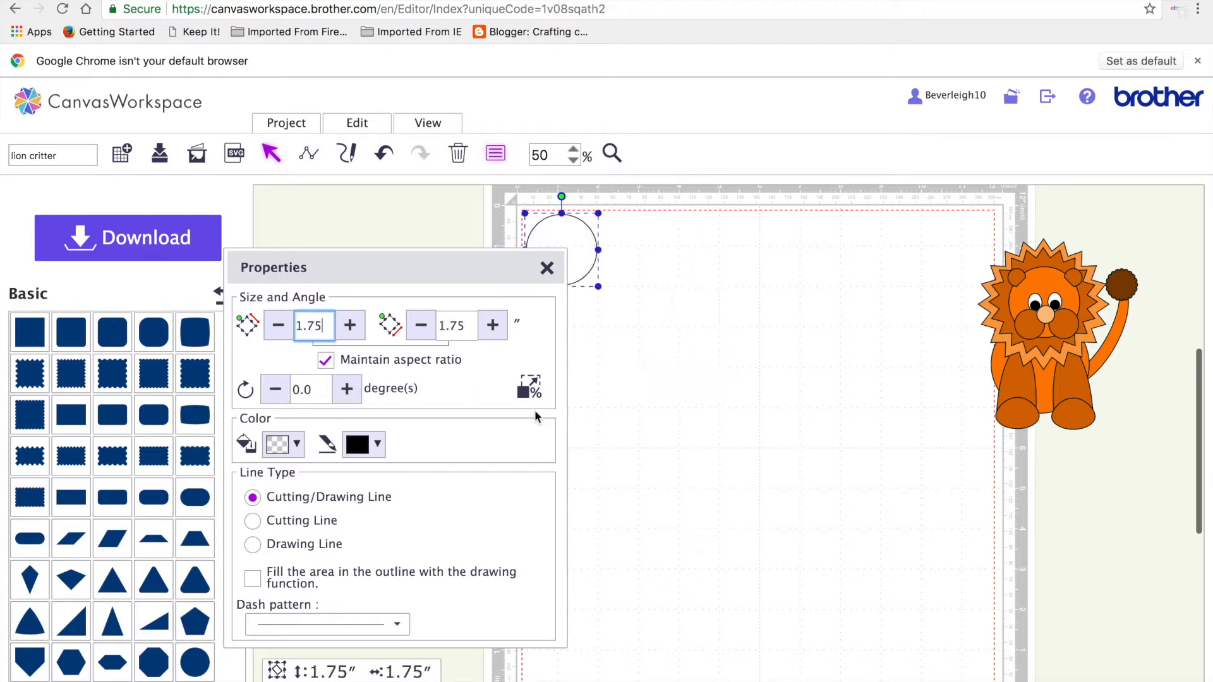
{"action": "left_click_drag", "start_coordinate": [681, 256], "coordinate": [856, 293]}
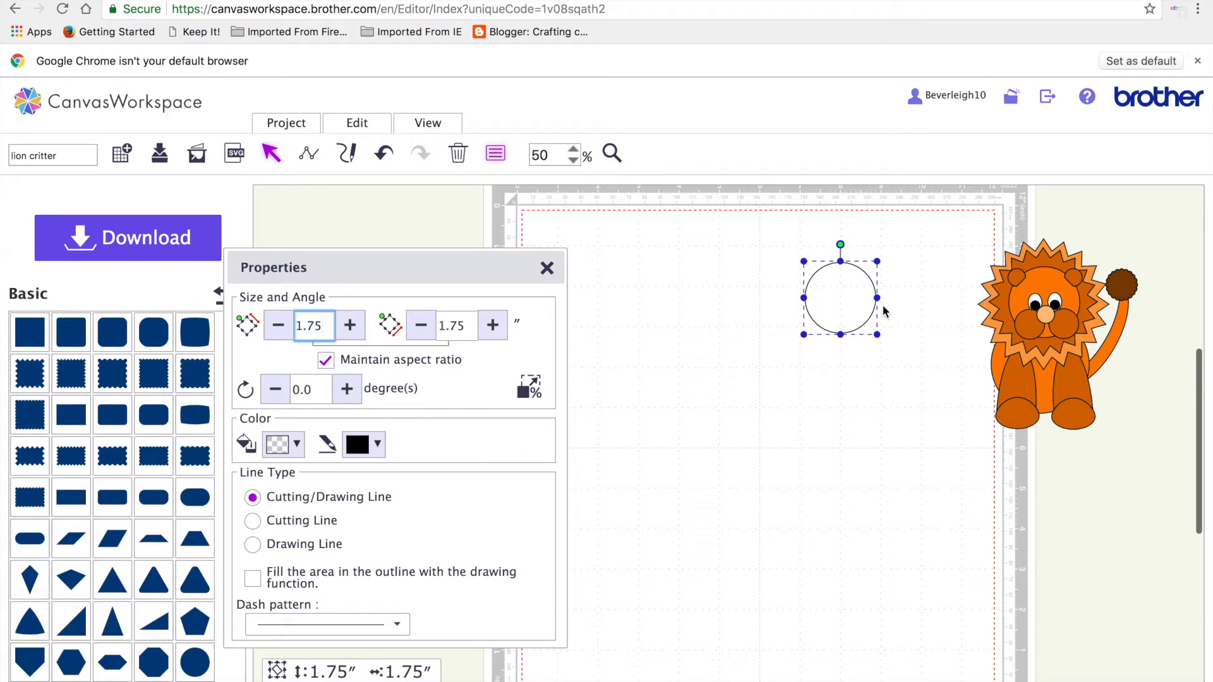
- Duplicate the 1.75-inch circle, move the copy clear of the original, and set the copy's size to 0.75 inches
{"action": "type", "text": "d"}
{"action": "left_click", "coordinate": [782, 395]}
{"action": "left_click", "coordinate": [834, 309]}
{"action": "key", "text": "d"}
{"action": "left_click_drag", "start_coordinate": [848, 306], "coordinate": [709, 319]}
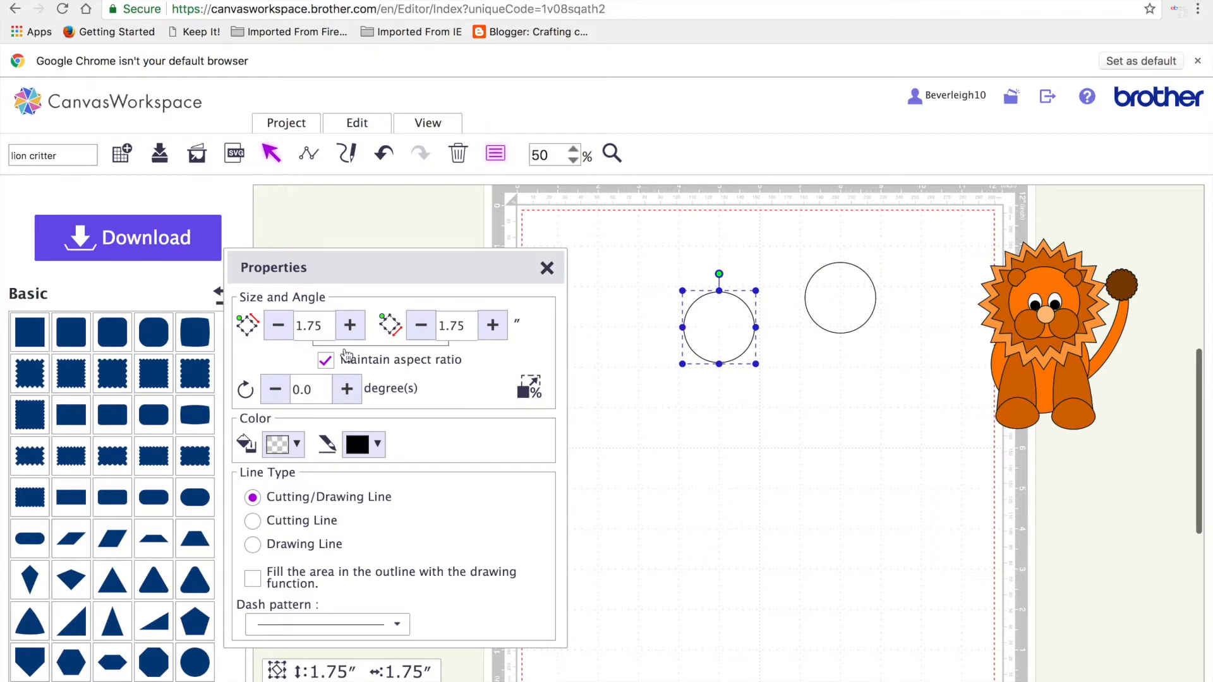
{"action": "left_click", "coordinate": [332, 328]}
{"action": "type", "text": "0.75"}
{"action": "key", "text": "Return"}
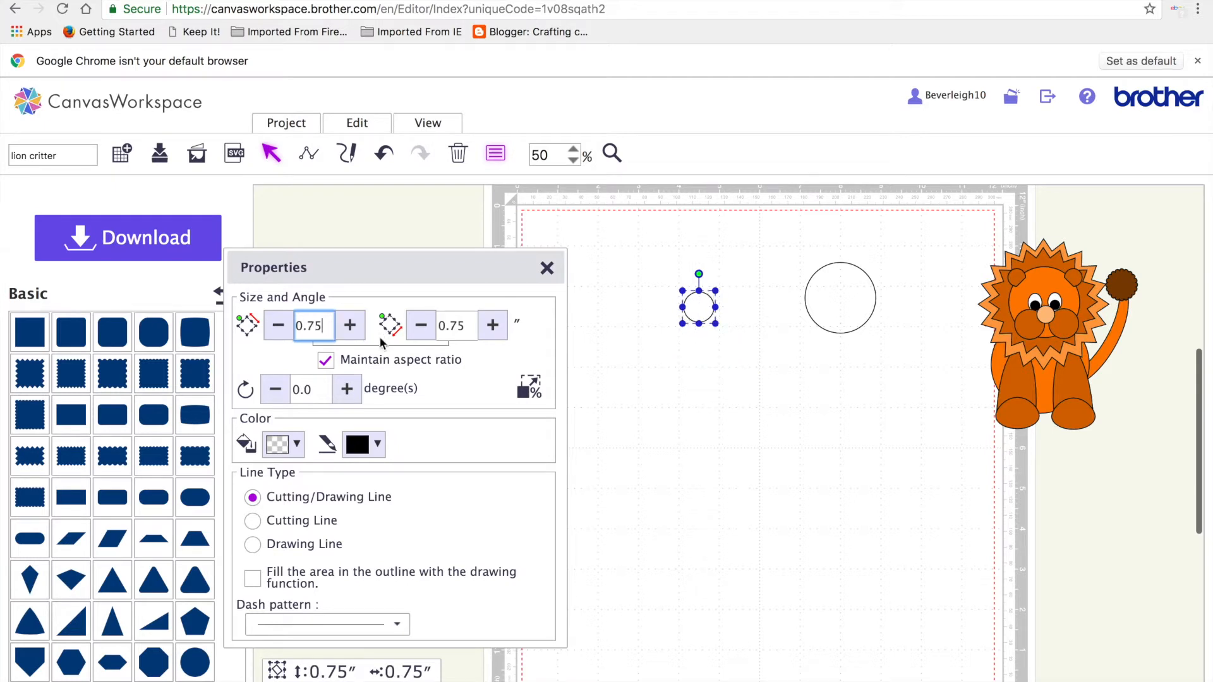
- Duplicate the small circle and place the two small circles on either side below the large circle
{"action": "left_click", "coordinate": [702, 326]}
{"action": "left_click", "coordinate": [700, 320]}
{"action": "key", "text": "super+v"}
{"action": "left_click_drag", "start_coordinate": [718, 321], "coordinate": [894, 340]}
{"action": "left_click_drag", "start_coordinate": [699, 307], "coordinate": [795, 341]}
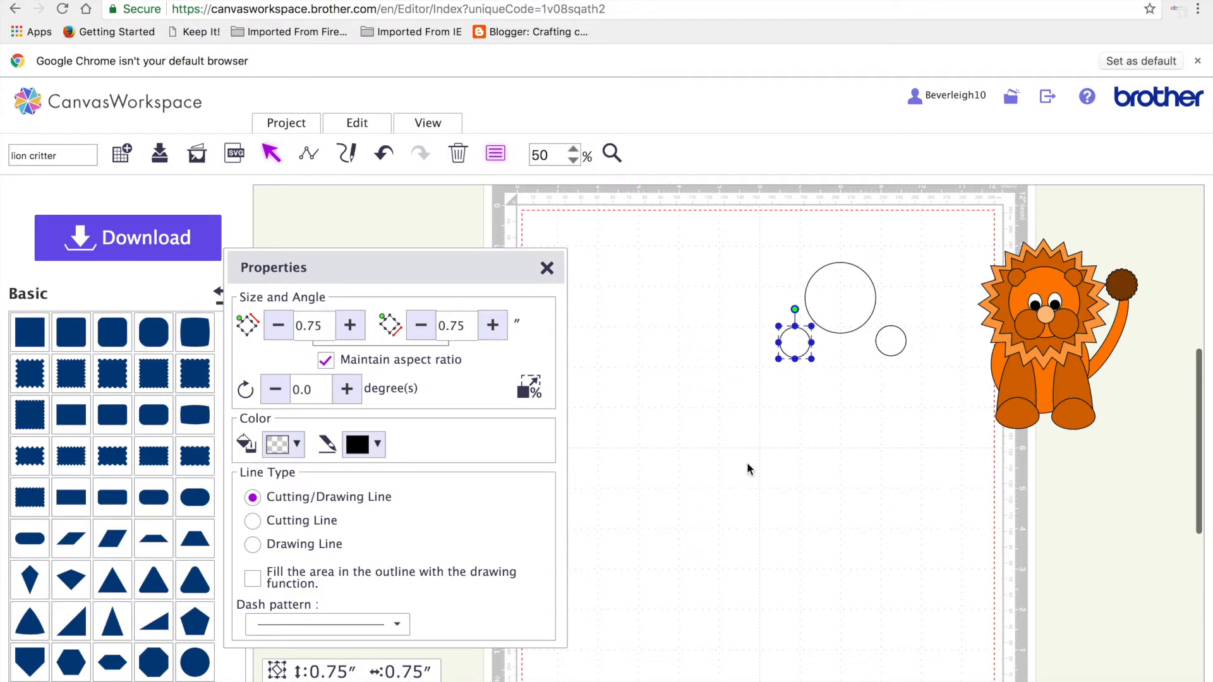
- Duplicate a small circle again, move the copy to an empty area of the mat, and set its size to 0.25 inches
{"action": "key", "text": "super+v"}
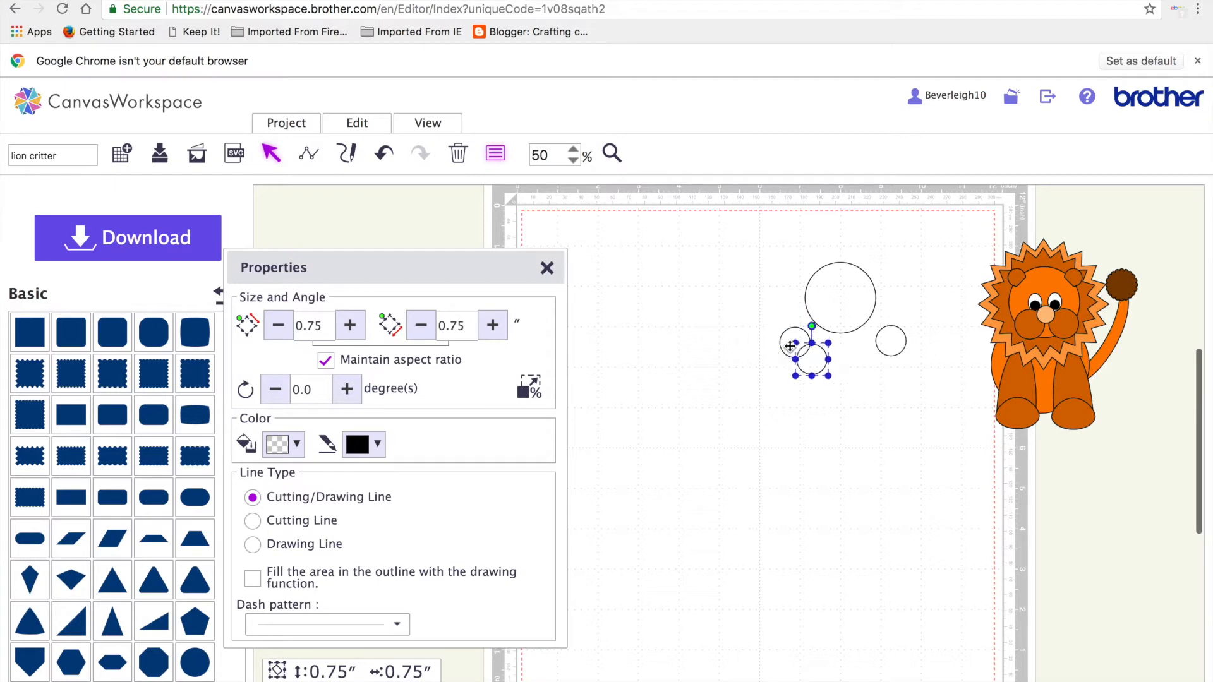
{"action": "left_click_drag", "start_coordinate": [813, 362], "coordinate": [680, 374]}
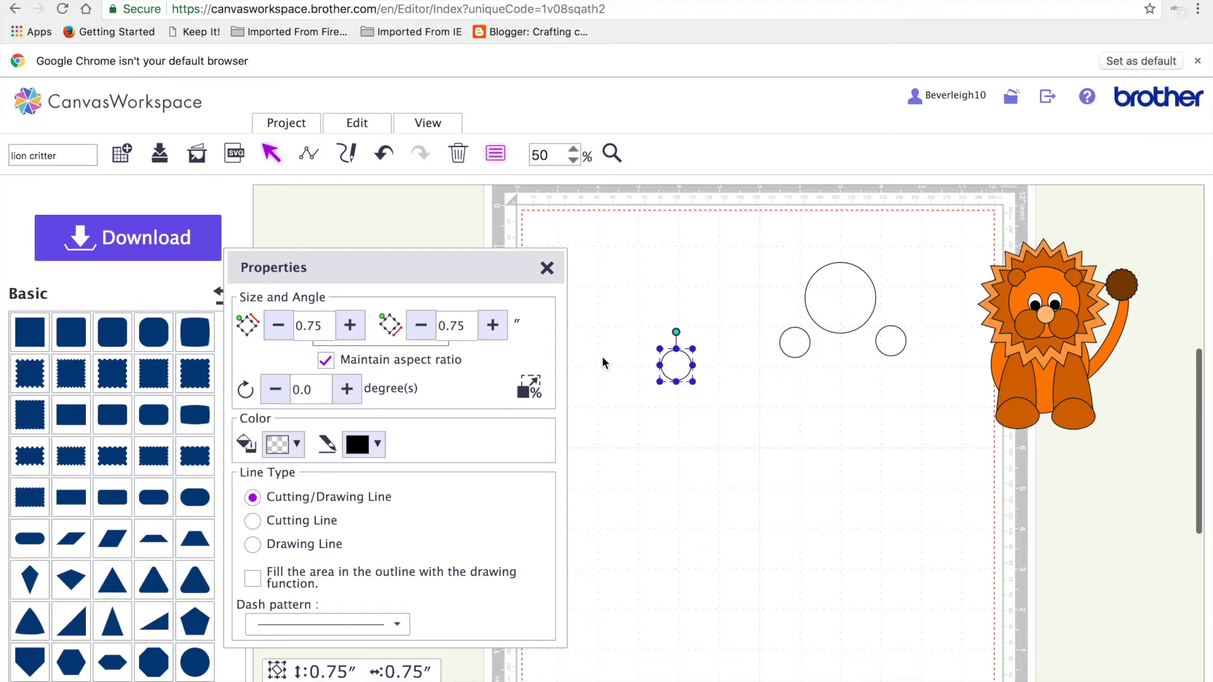
{"action": "left_click", "coordinate": [324, 326]}
{"action": "key", "text": "BackSpace"}
{"action": "key", "text": "BackSpace"}
{"action": "type", "text": "25"}
{"action": "key", "text": "Return"}
- At 75% zoom, set the smallest circle's size to 0.44 inches
{"action": "double_click", "coordinate": [557, 155]}
{"action": "key", "text": "BackSpace"}
{"action": "type", "text": "75"}
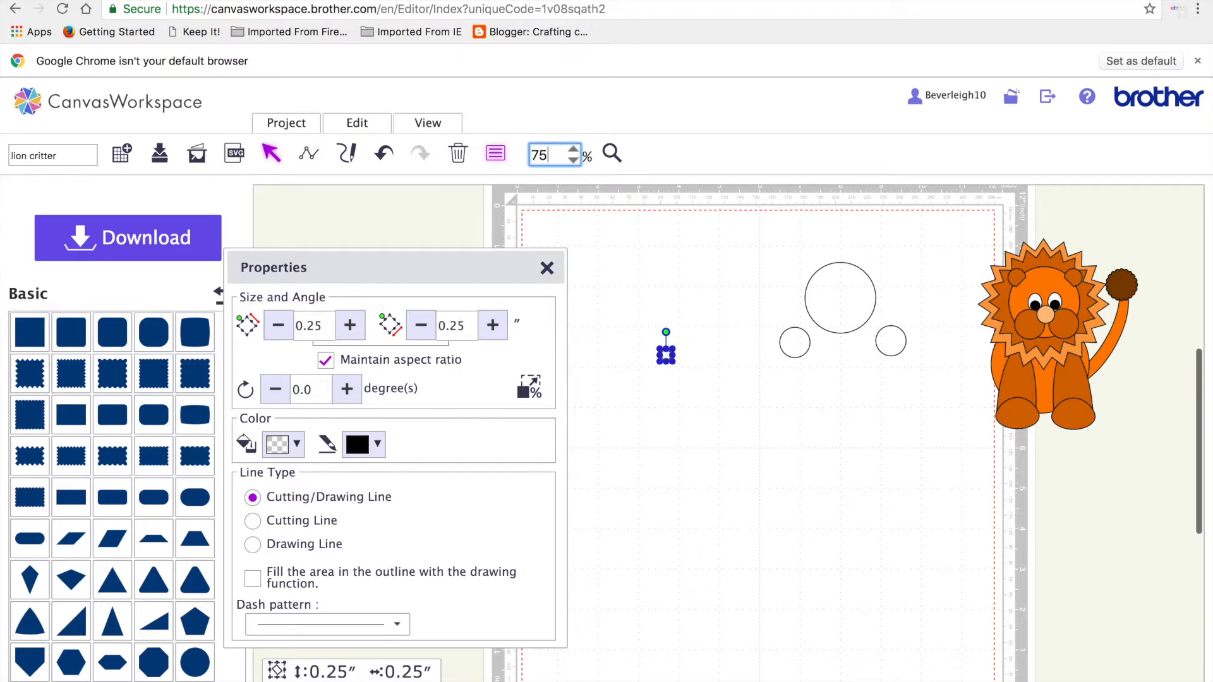
{"action": "key", "text": "Return"}
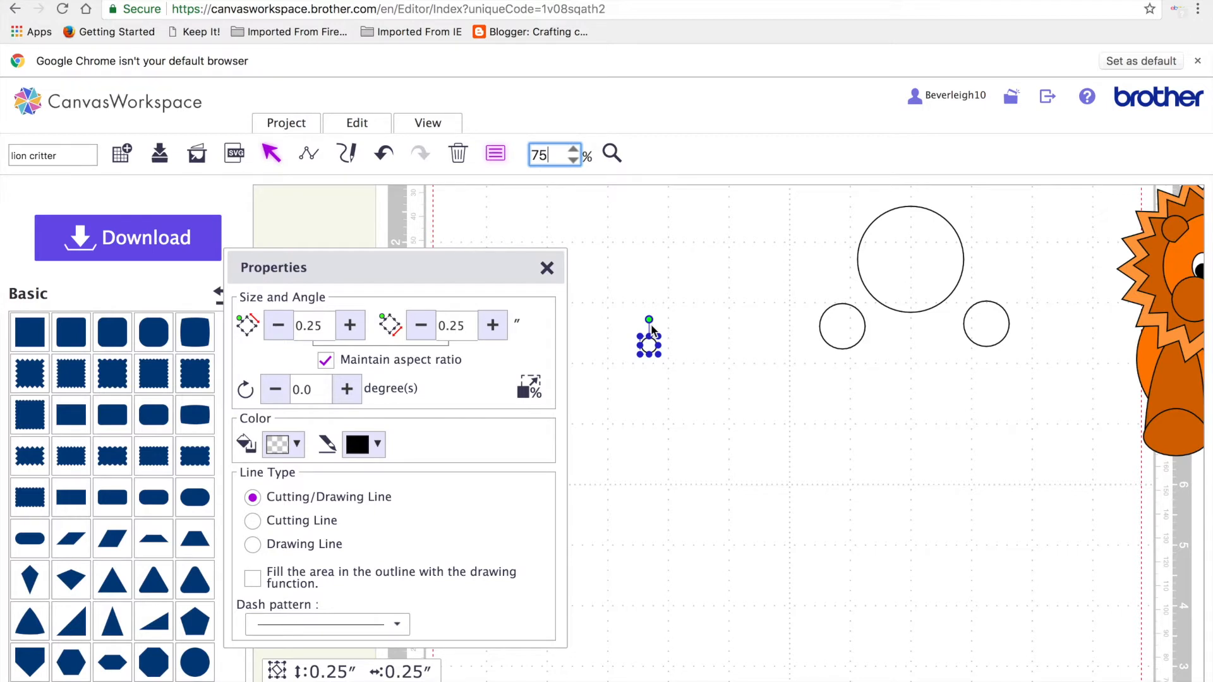
{"action": "scroll", "coordinate": [652, 331], "scroll_direction": "right", "scroll_amount": 1}
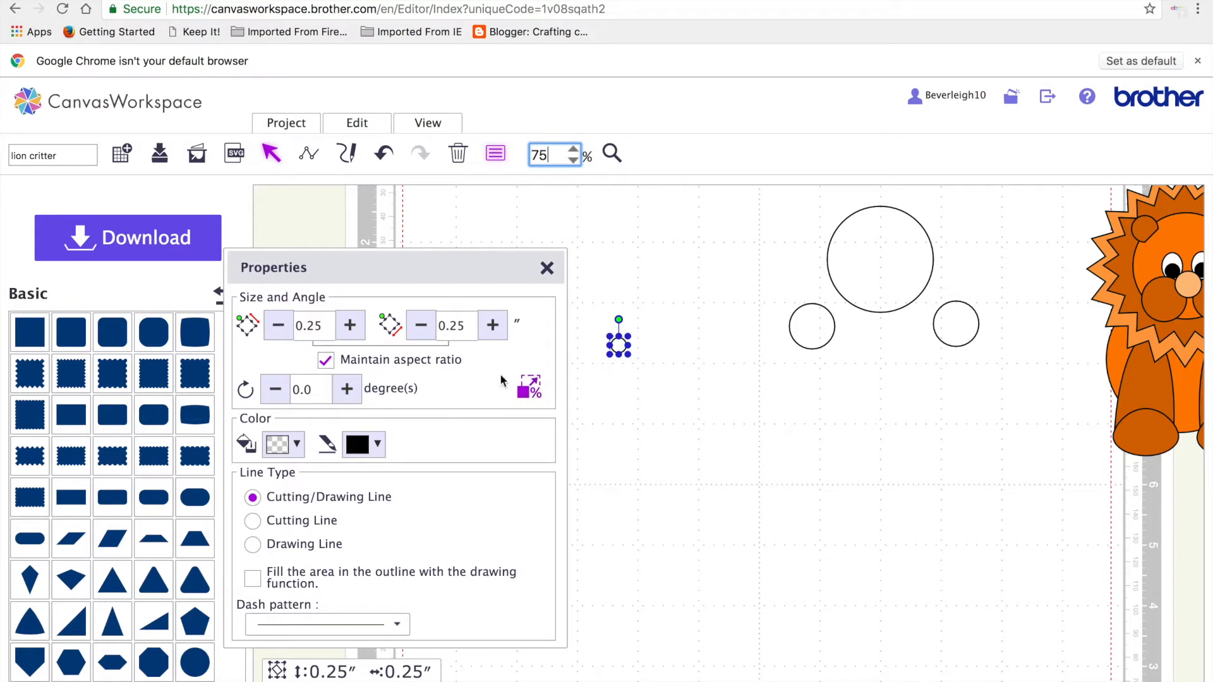
{"action": "left_click", "coordinate": [326, 327]}
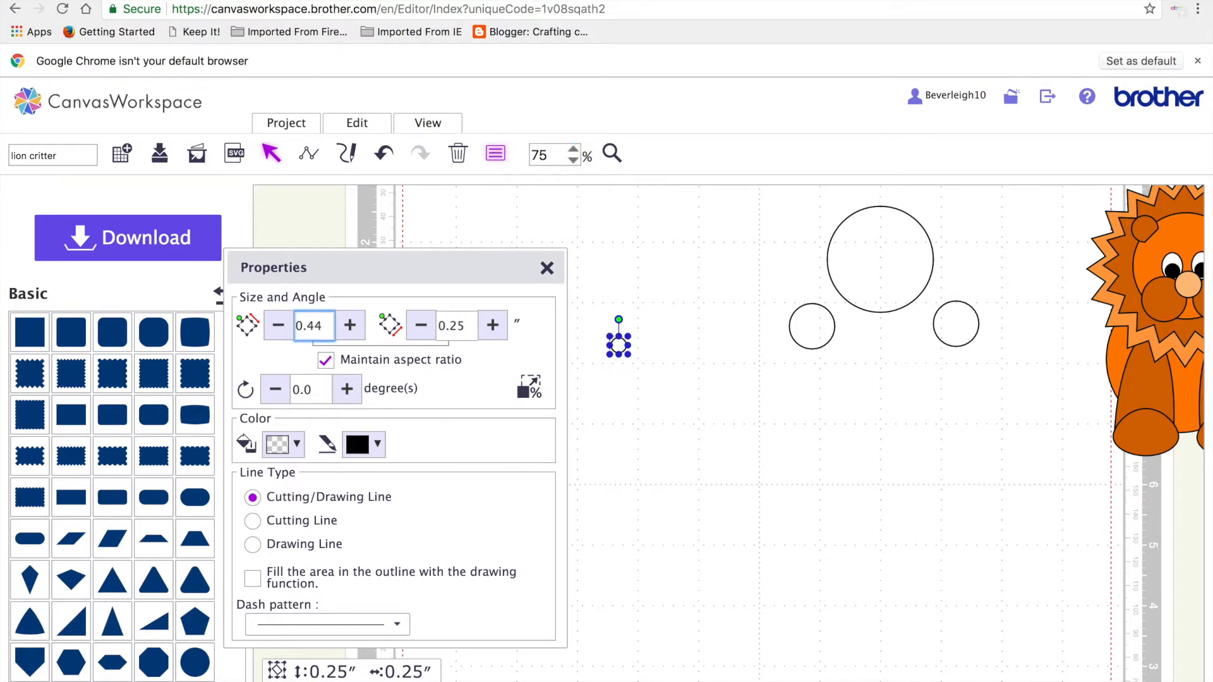
{"action": "type", "text": "0.44"}
{"action": "key", "text": "Return"}
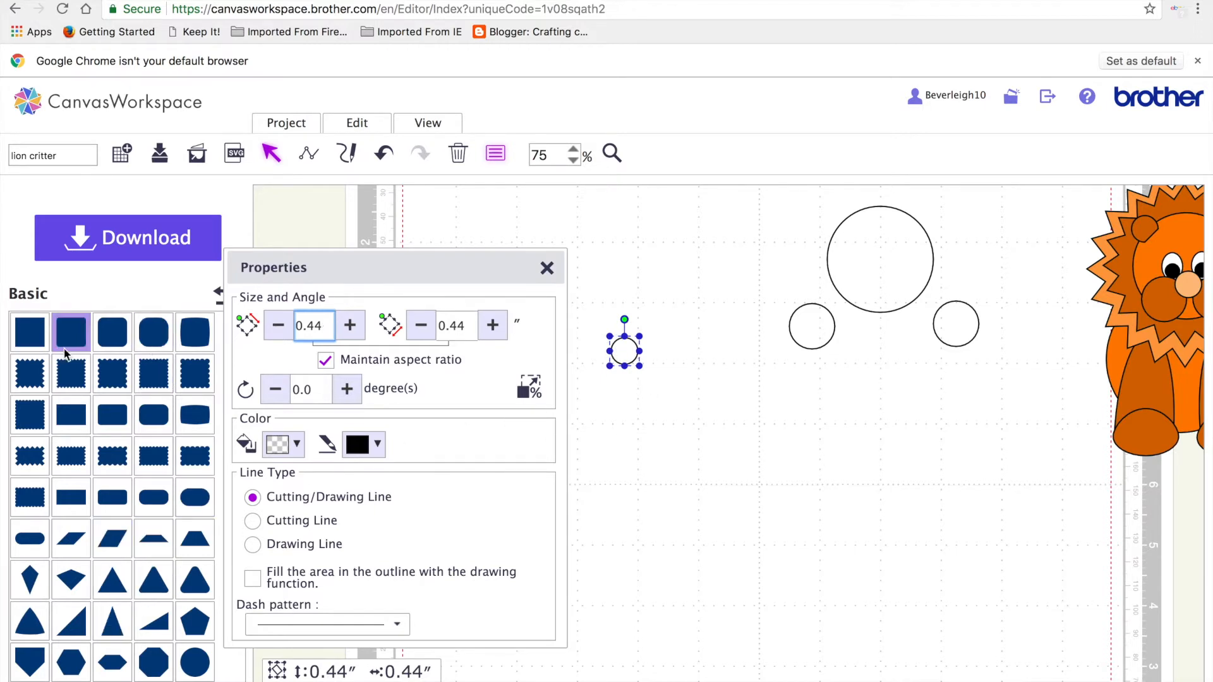
- Add a basic square to the empty mat area and move the 0.44-inch circle so it overlaps the square's left edge
{"action": "left_click_drag", "start_coordinate": [29, 342], "coordinate": [631, 438]}
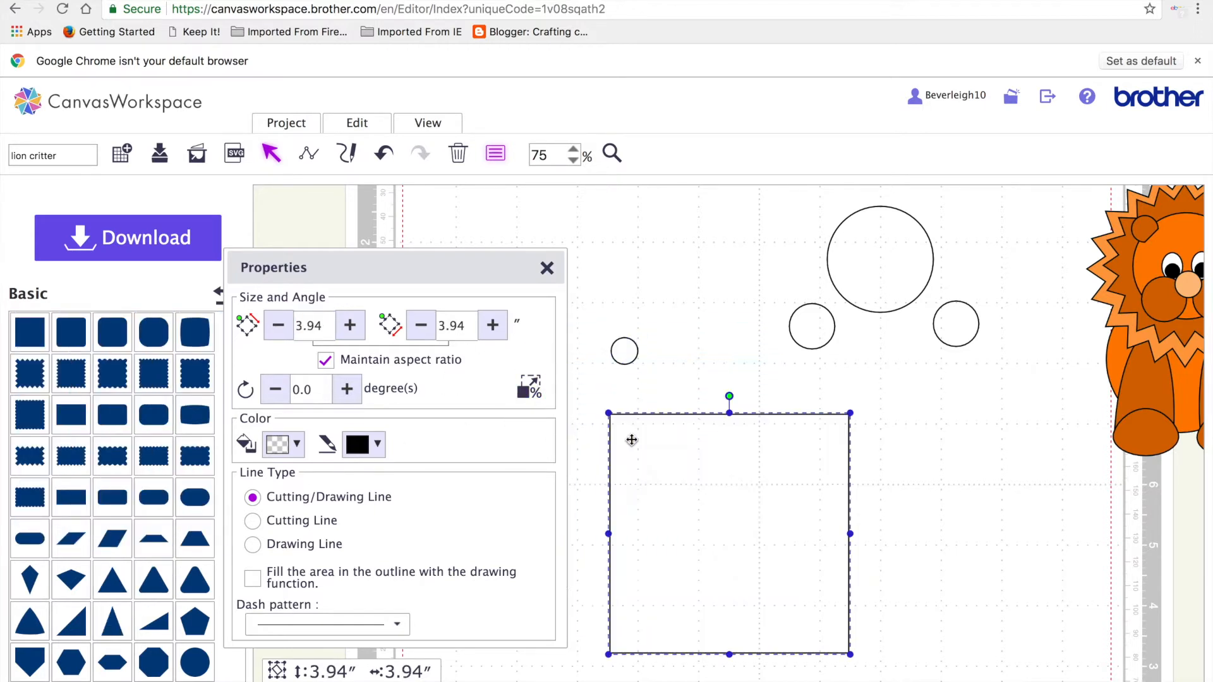
{"action": "left_click_drag", "start_coordinate": [614, 355], "coordinate": [603, 458]}
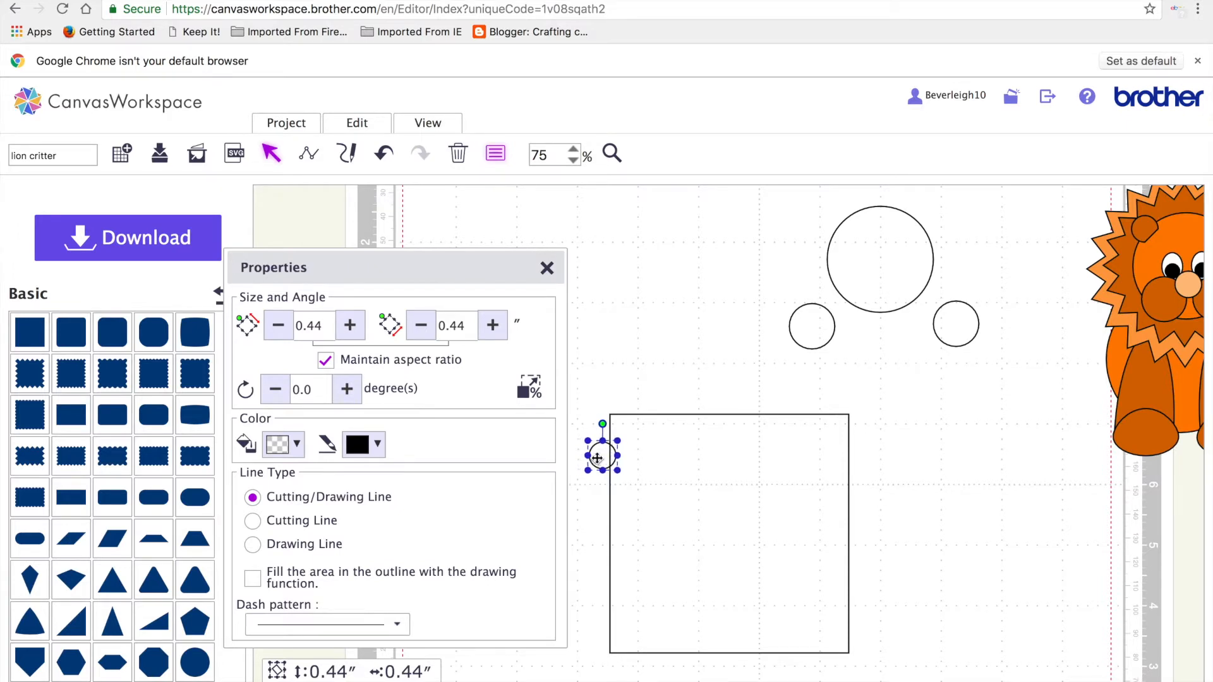
{"action": "left_click", "coordinate": [922, 479]}
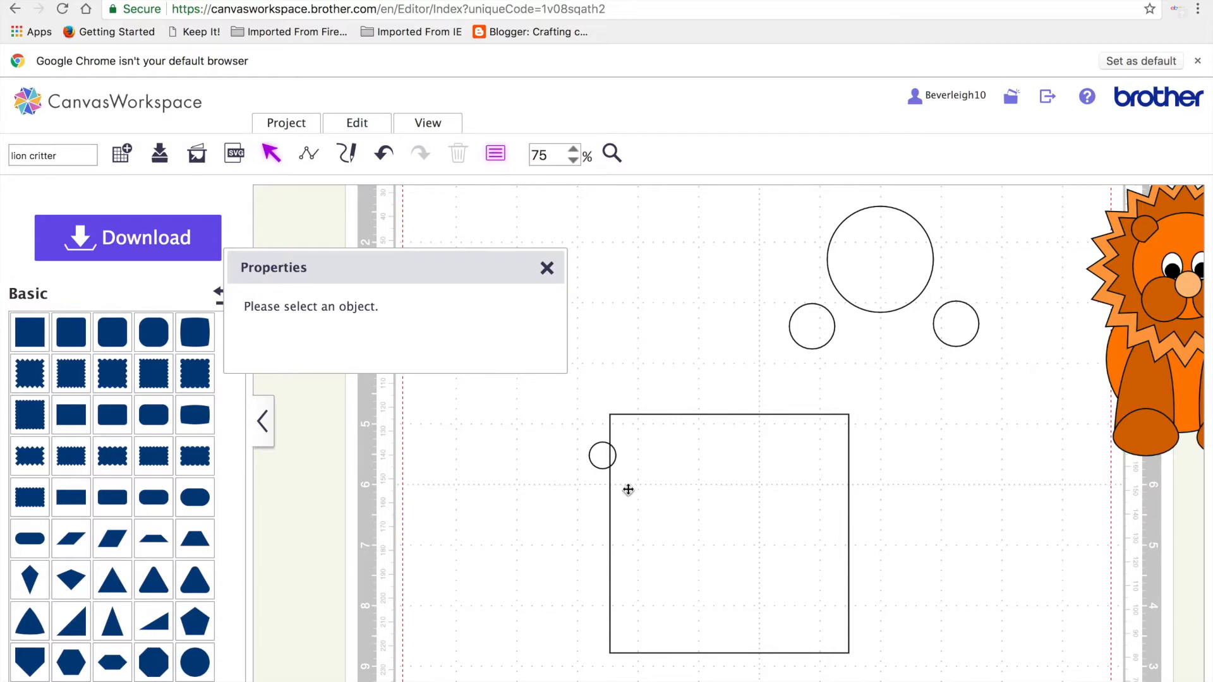
- Cut the part overlapping the square off the smallest circle to give it a flat side, and delete the square
{"action": "left_click_drag", "start_coordinate": [568, 404], "coordinate": [666, 500]}
{"action": "left_click", "coordinate": [358, 123]}
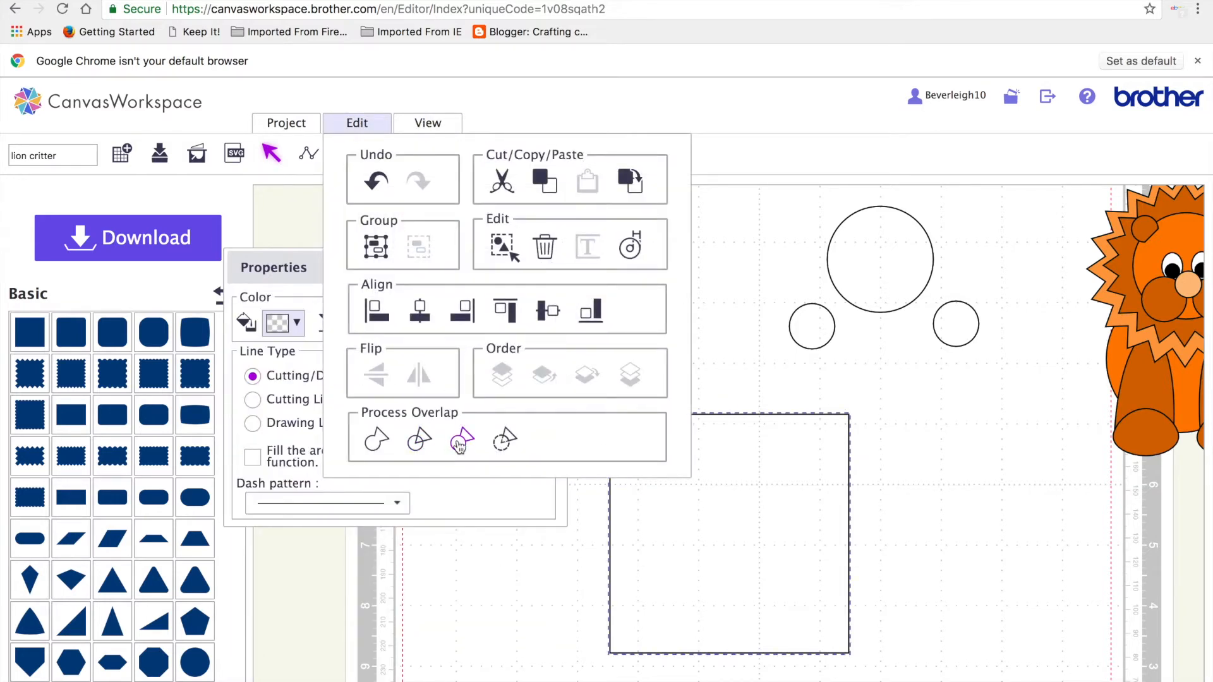
{"action": "left_click", "coordinate": [461, 446]}
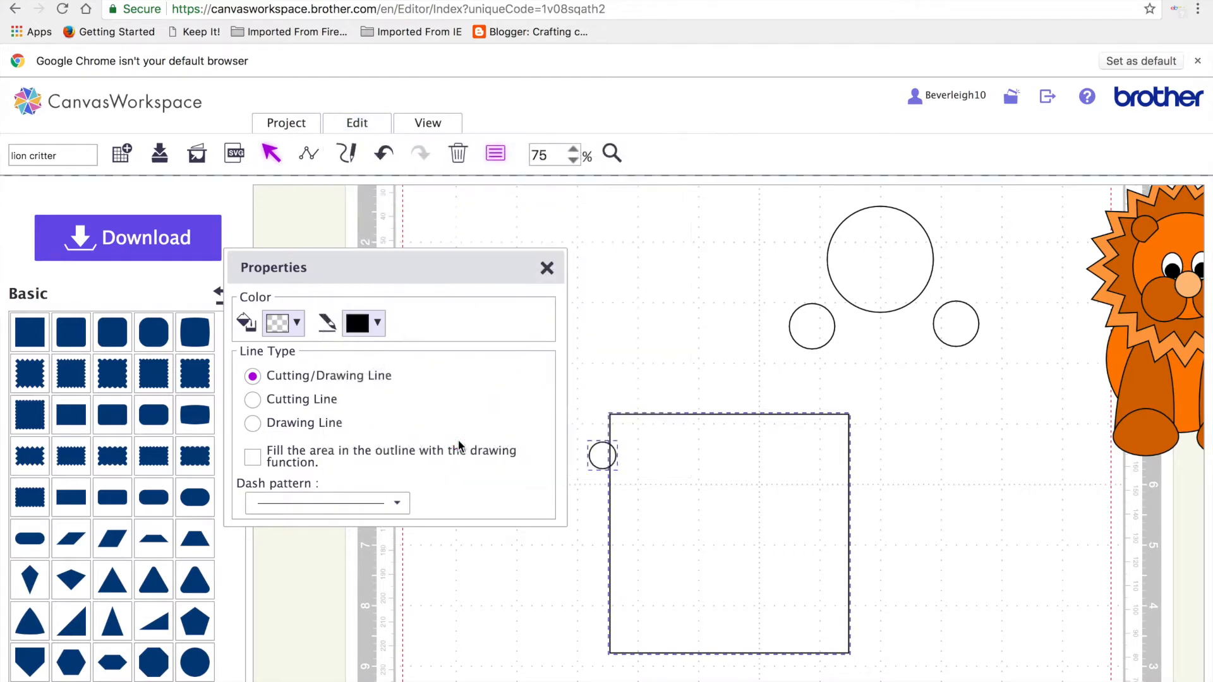
{"action": "left_click", "coordinate": [665, 528]}
{"action": "left_click_drag", "start_coordinate": [665, 528], "coordinate": [729, 568]}
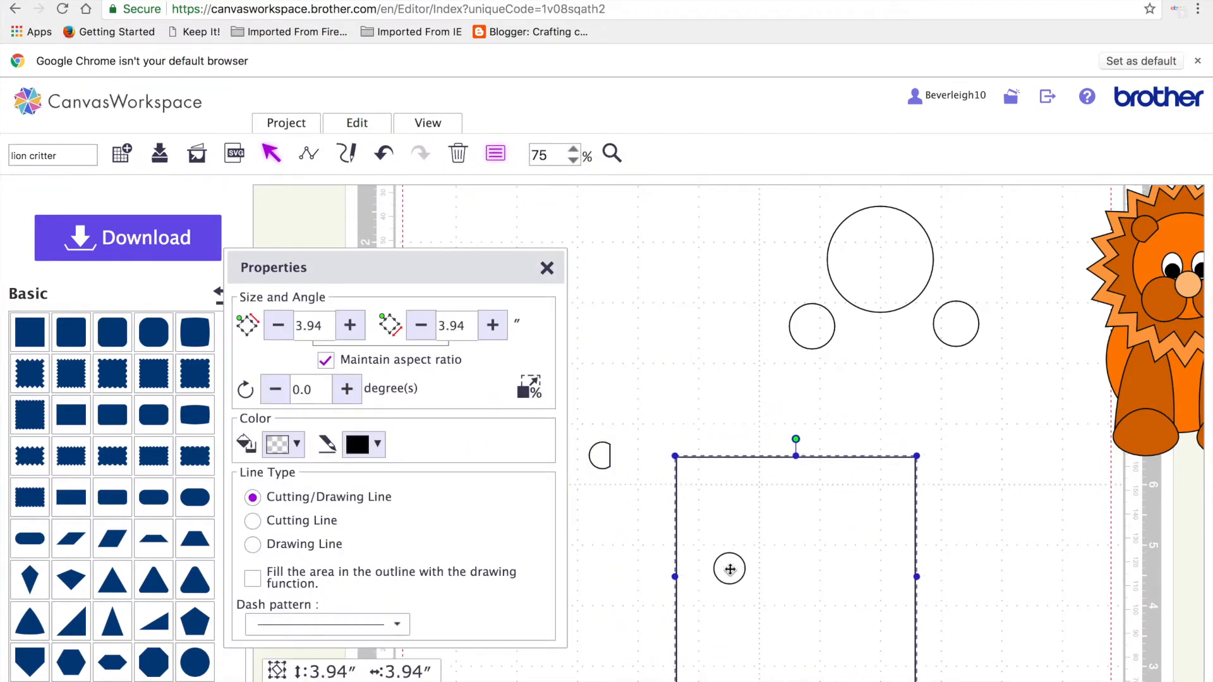
{"action": "key", "text": "Delete"}
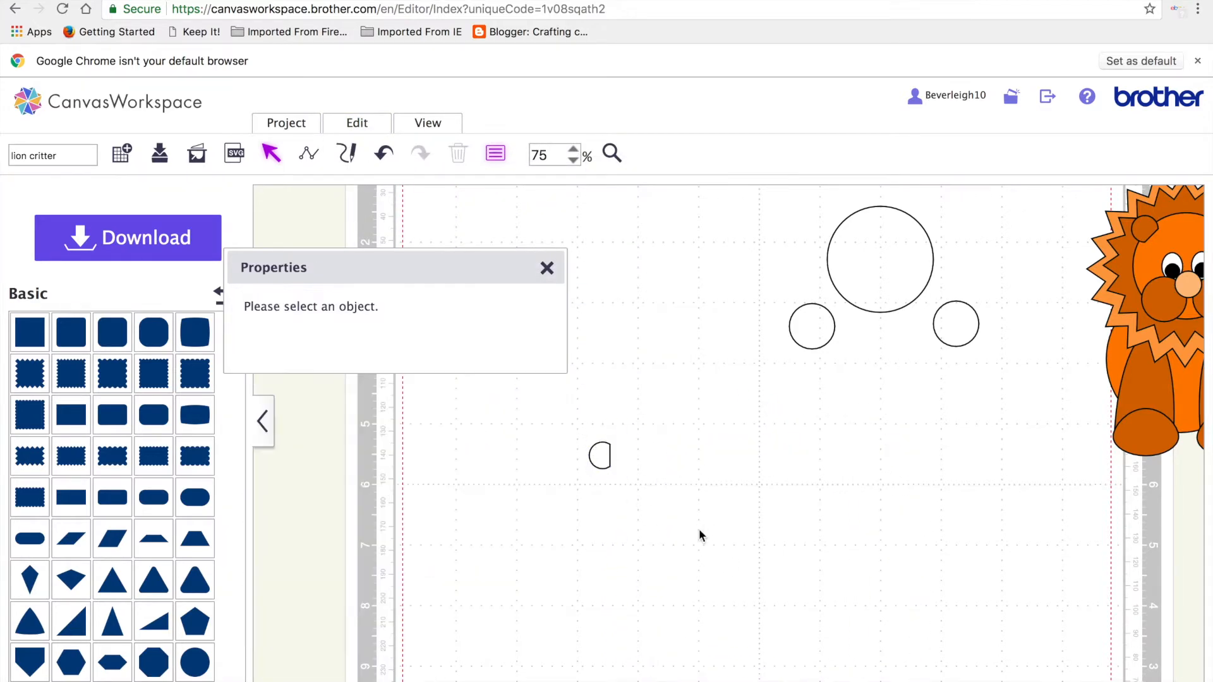
- Move the flat-sided ear shape below the circles and rotate it 45 degrees, discarding its extra copy
{"action": "left_click_drag", "start_coordinate": [597, 450], "coordinate": [729, 419]}
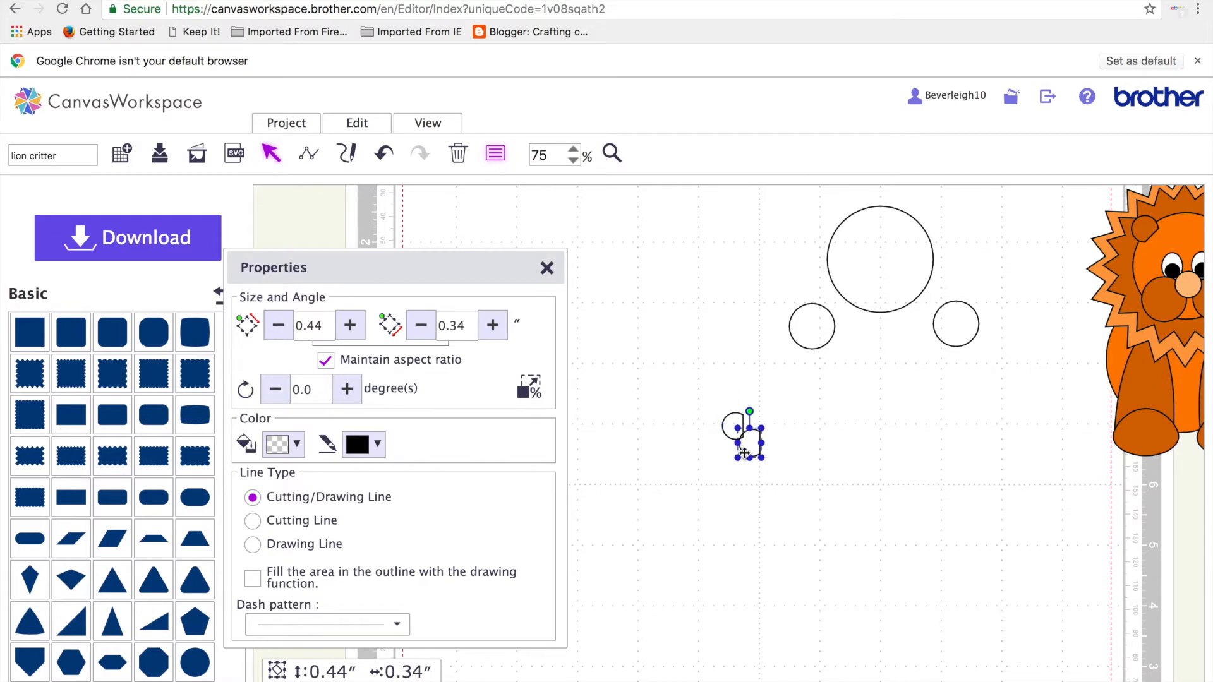
{"action": "left_click_drag", "start_coordinate": [741, 437], "coordinate": [849, 435]}
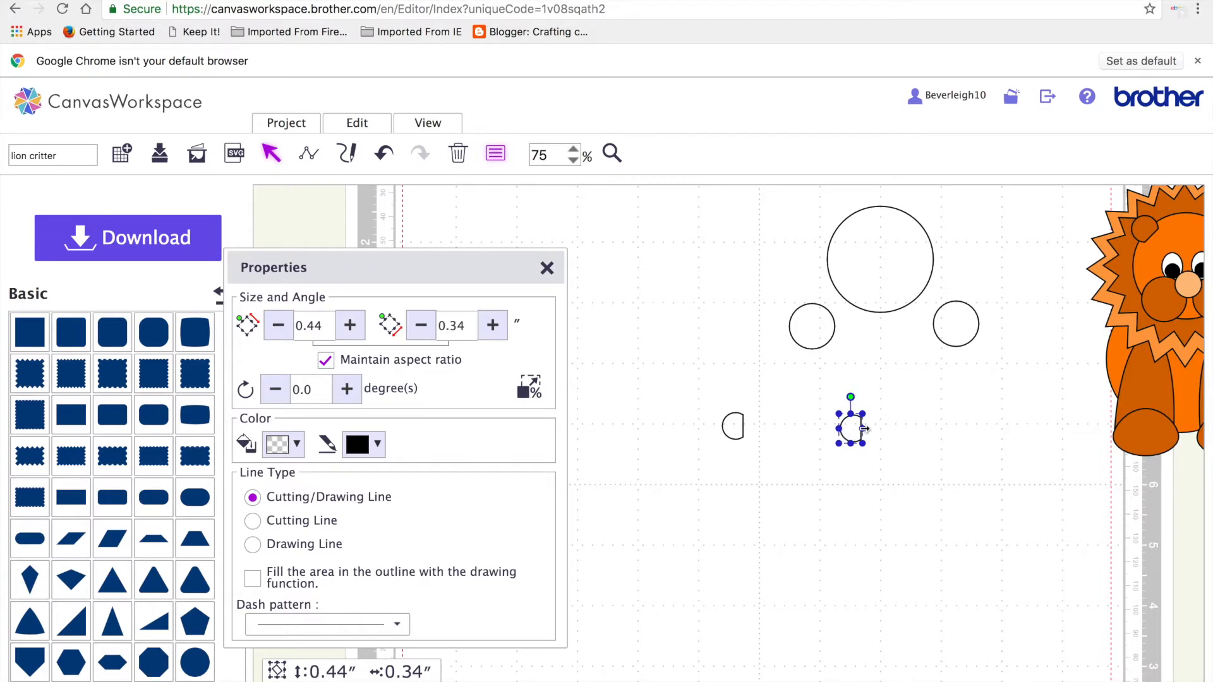
{"action": "key", "text": "Delete"}
{"action": "left_click", "coordinate": [734, 424]}
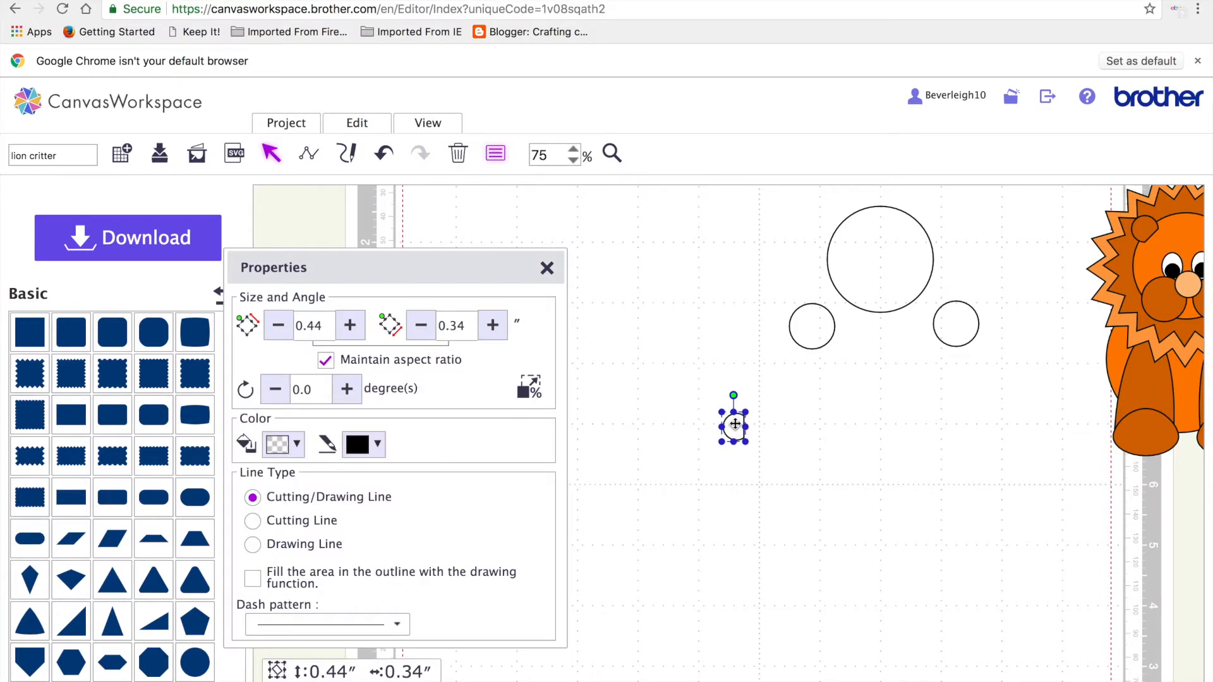
{"action": "left_click", "coordinate": [323, 389]}
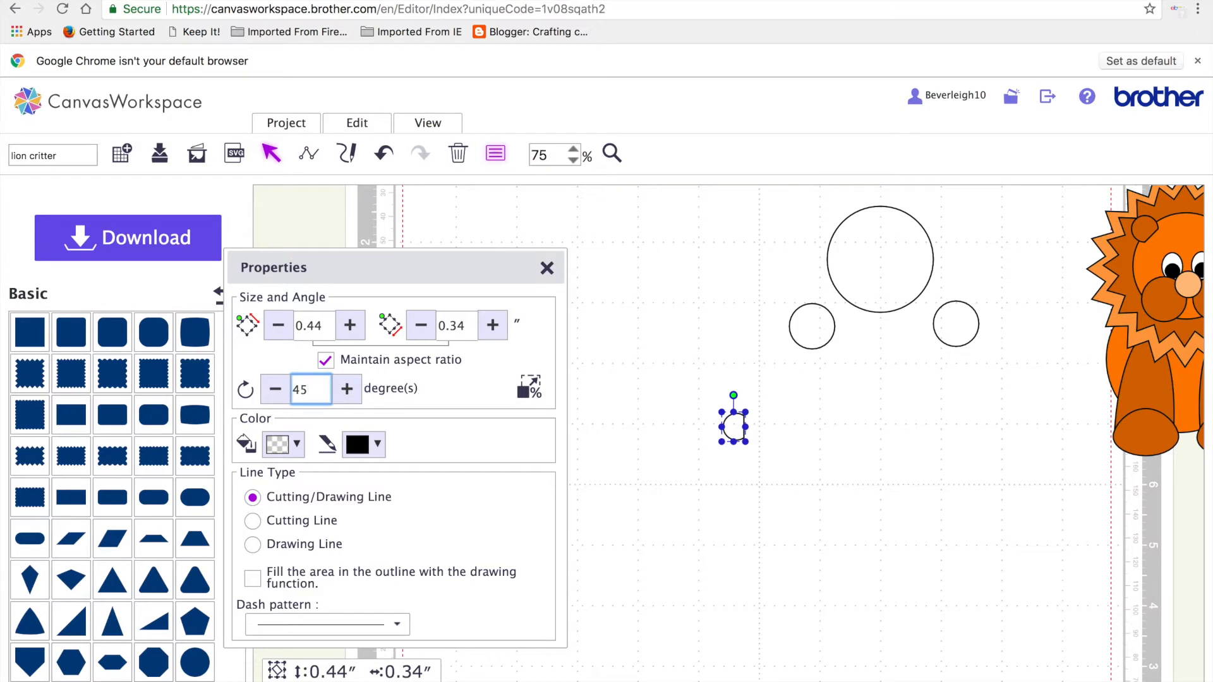
{"action": "type", "text": "45"}
{"action": "key", "text": "Return"}
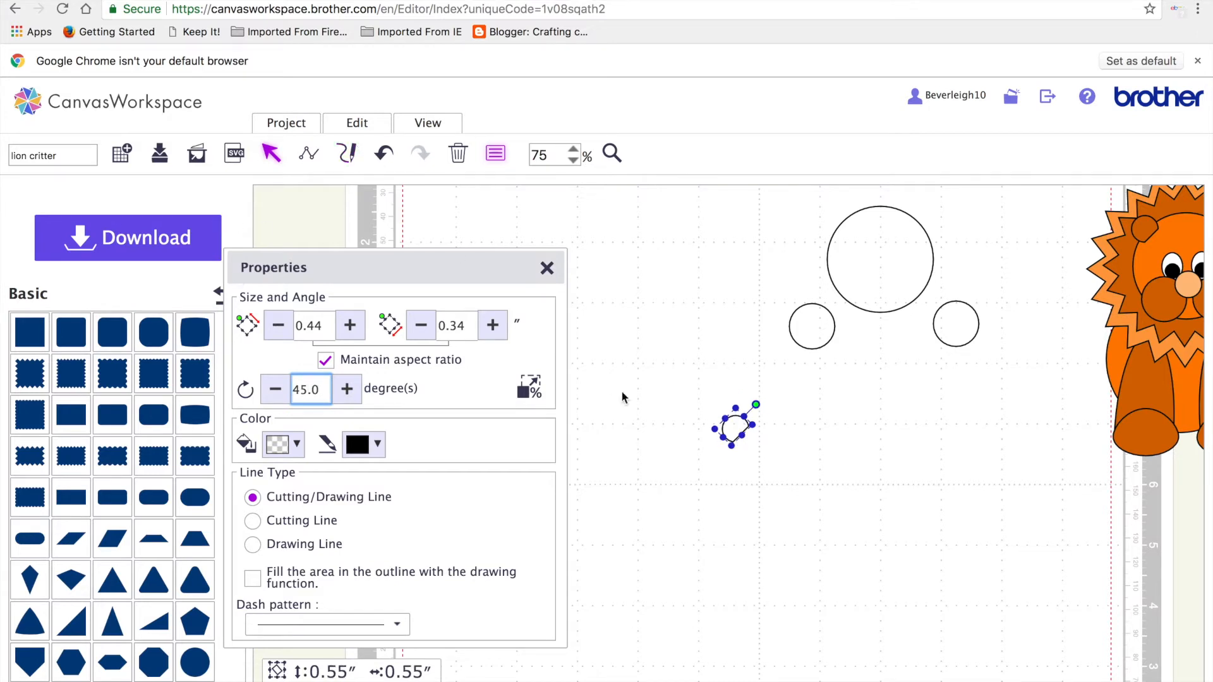
- Duplicate the rotated ear shape and flip the copy horizontally
{"action": "left_click", "coordinate": [791, 542]}
{"action": "left_click", "coordinate": [734, 439]}
{"action": "left_click_drag", "start_coordinate": [734, 439], "coordinate": [749, 445]}
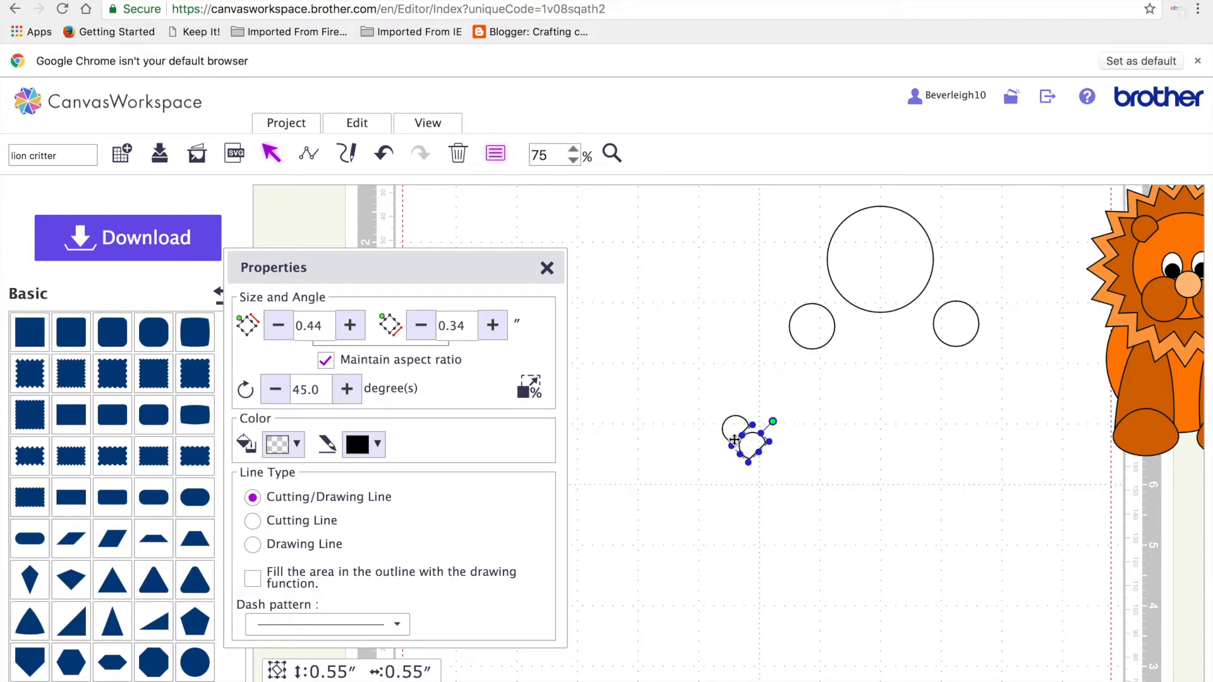
{"action": "left_click", "coordinate": [341, 123]}
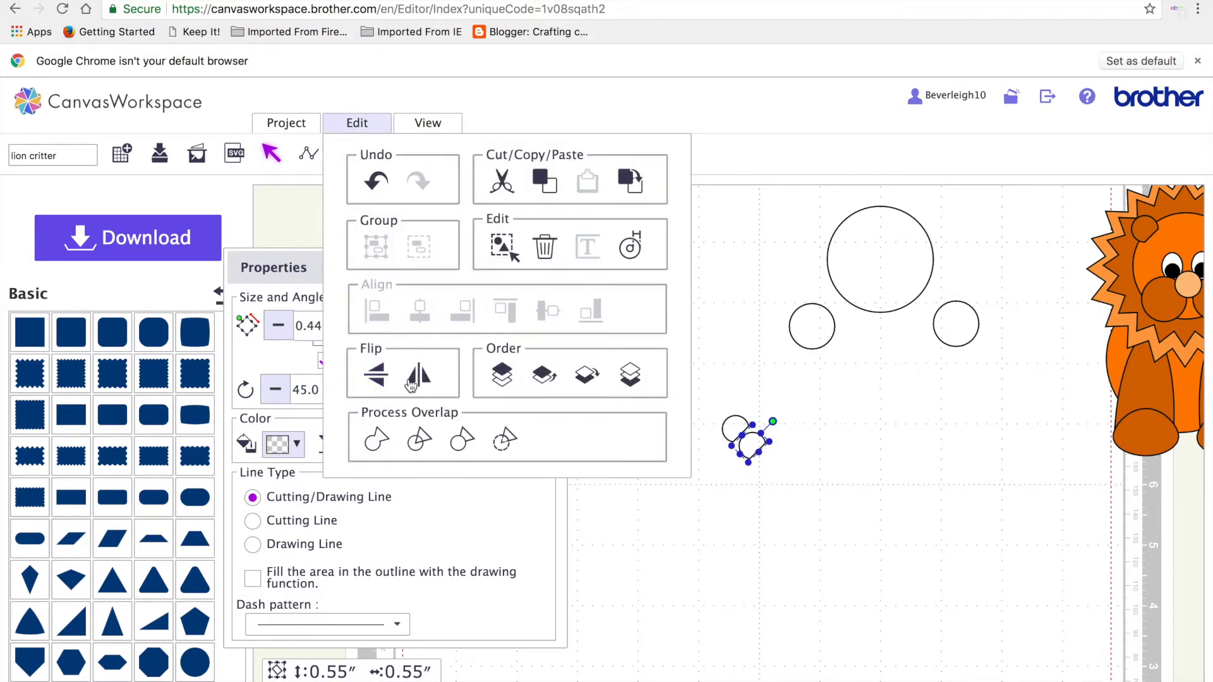
{"action": "left_click", "coordinate": [452, 521]}
- Place the two ear shapes on the upper left and upper right edges of the large head circle
{"action": "left_click_drag", "start_coordinate": [750, 441], "coordinate": [922, 215]}
{"action": "left_click_drag", "start_coordinate": [735, 429], "coordinate": [834, 216]}
{"action": "scroll", "coordinate": [813, 396], "scroll_direction": "up", "scroll_amount": 3}
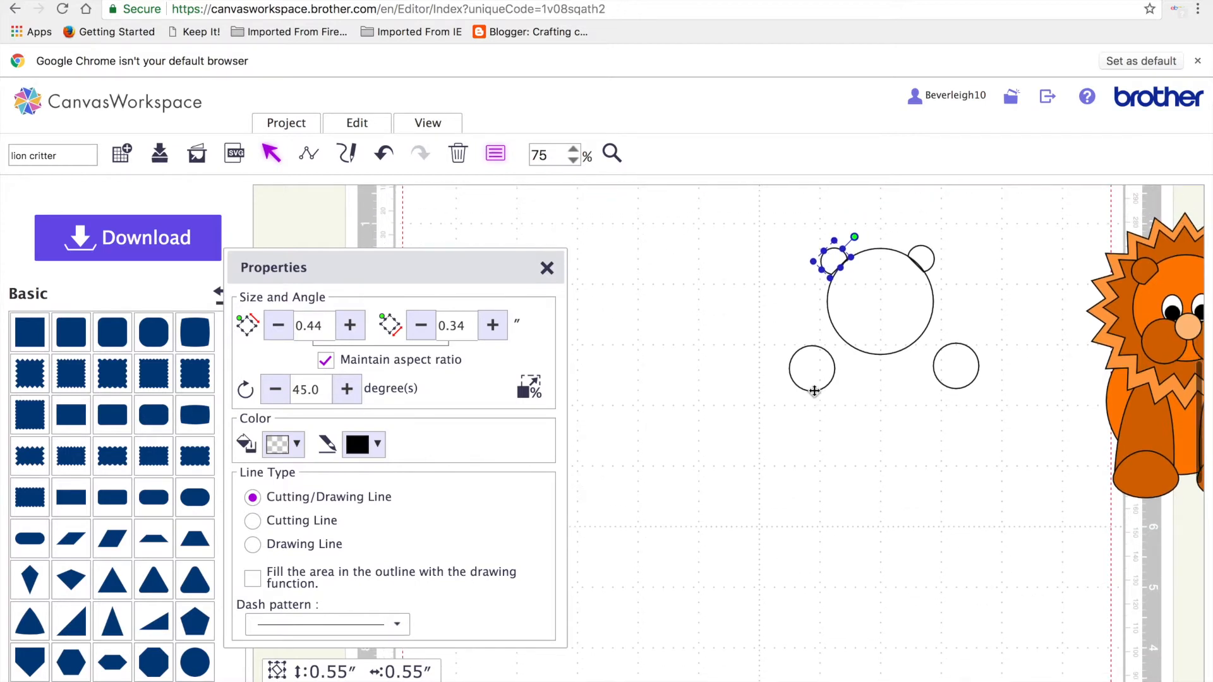
- Shift both ear shapes inward so their flat edges overlap the upper edges of the large head circle
{"action": "left_click_drag", "start_coordinate": [831, 252], "coordinate": [837, 255]}
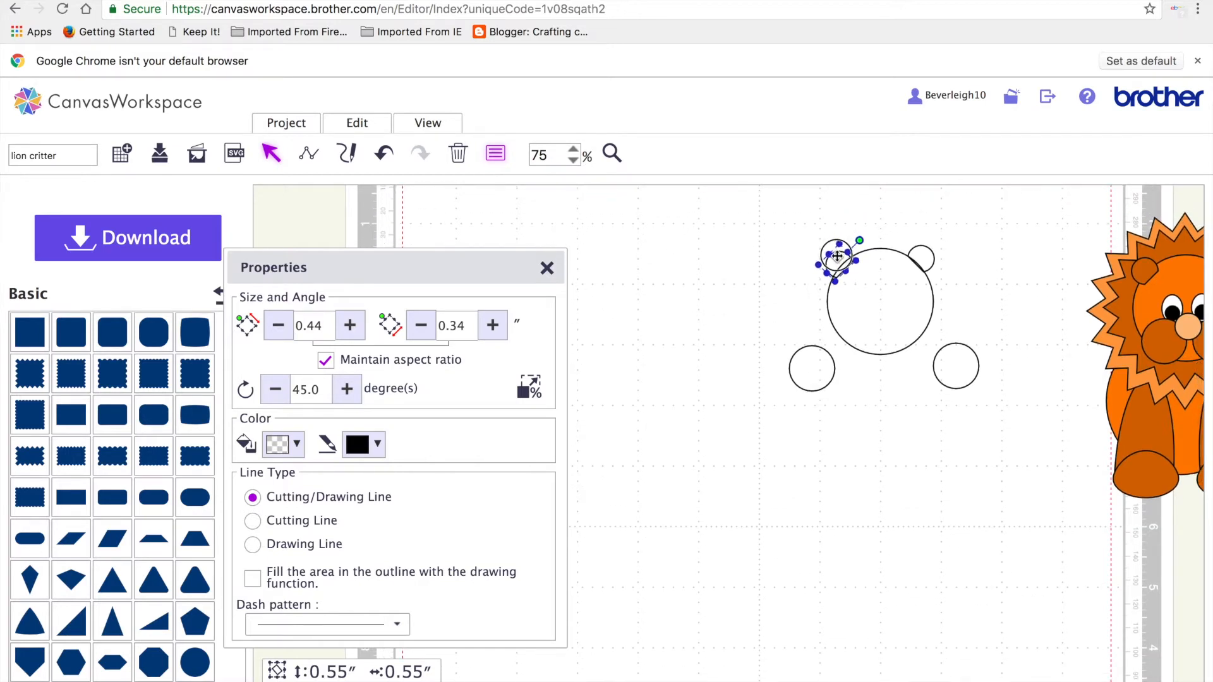
{"action": "left_click_drag", "start_coordinate": [922, 259], "coordinate": [918, 261]}
{"action": "left_click", "coordinate": [865, 423]}
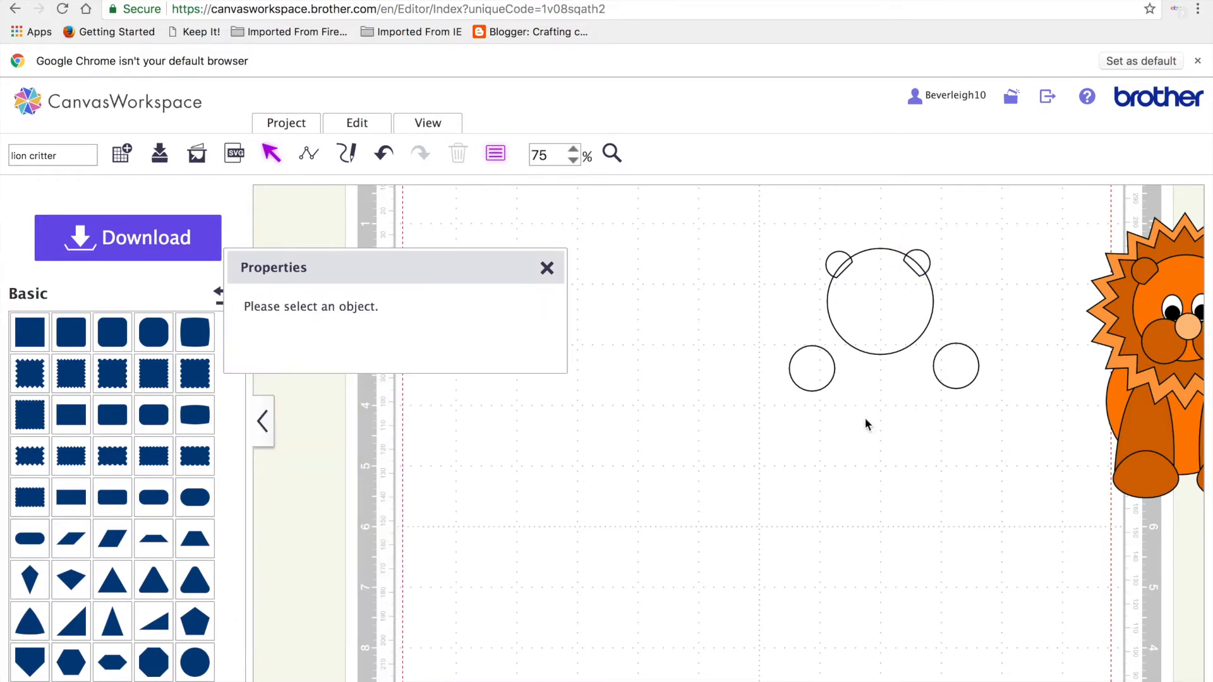
- Duplicate the large head circle, move the copy to the empty area below the head, and enlarge it proportionally to 2.43 inches
{"action": "scroll", "coordinate": [866, 423], "scroll_direction": "down", "scroll_amount": 3}
{"action": "scroll", "coordinate": [866, 418], "scroll_direction": "left", "scroll_amount": 1}
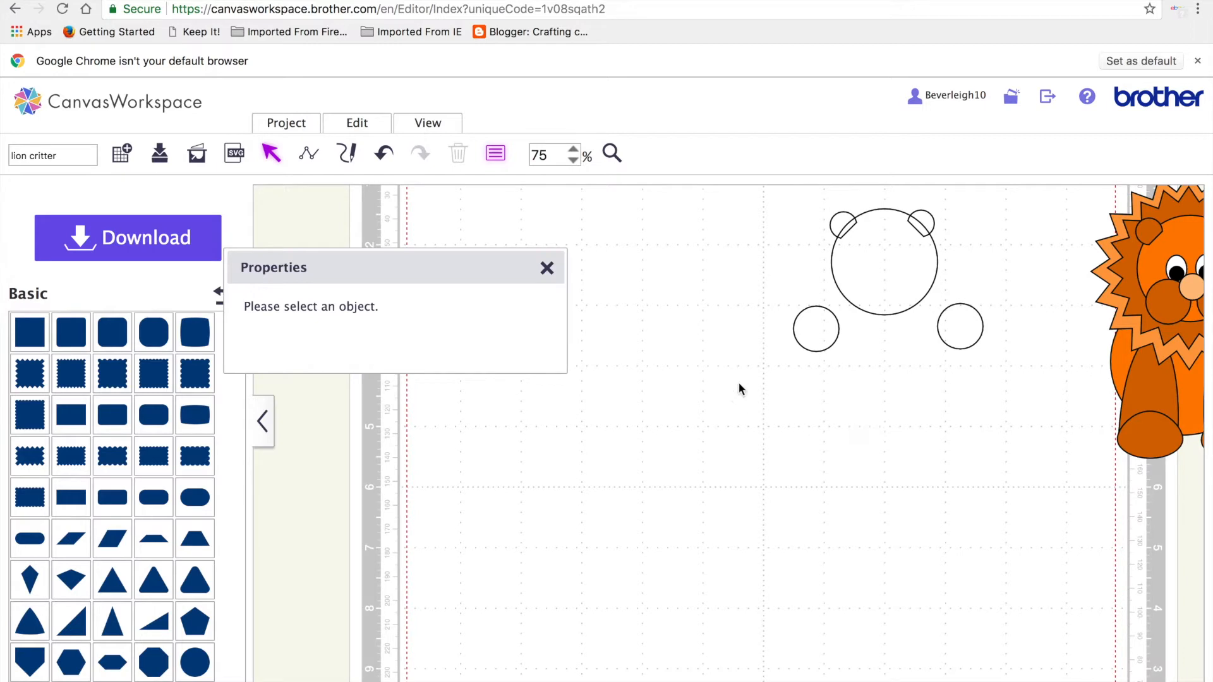
{"action": "left_click", "coordinate": [882, 283]}
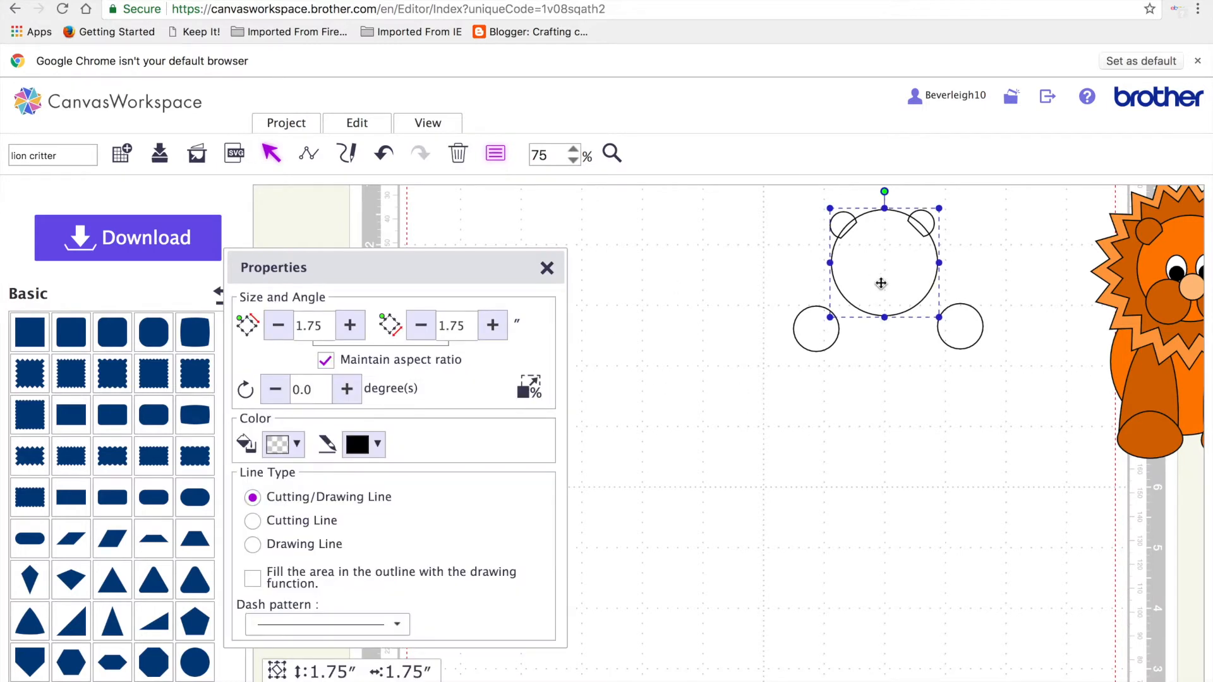
{"action": "key", "text": "super+v"}
{"action": "left_click_drag", "start_coordinate": [897, 281], "coordinate": [734, 454]}
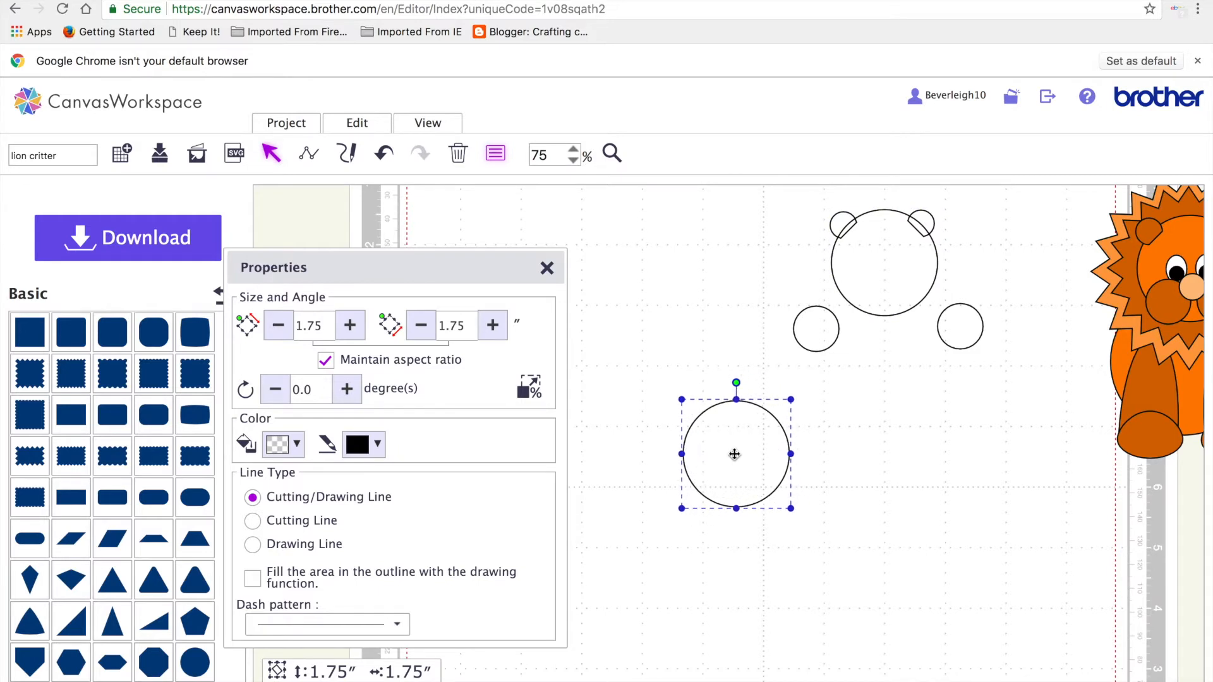
{"action": "left_click", "coordinate": [323, 330]}
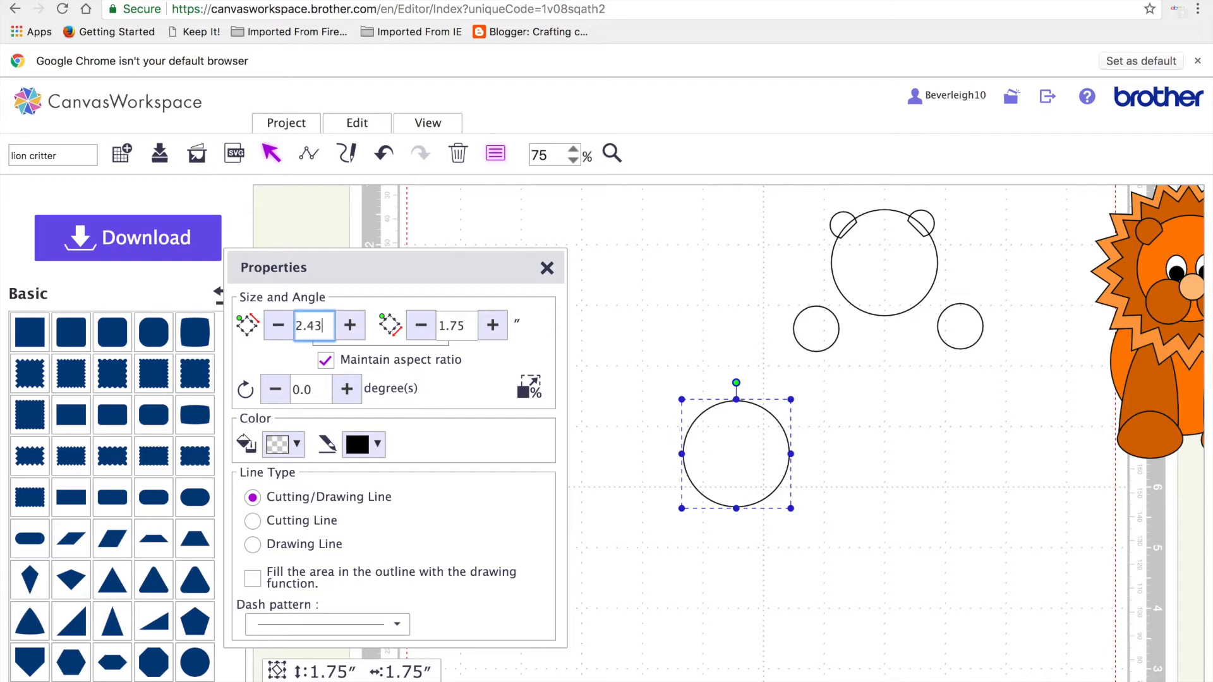
{"action": "key", "text": "Return"}
- Place the enlarged circle beneath the head as the body, overlapping the head's lower edge, and send it to the back
{"action": "left_click_drag", "start_coordinate": [747, 495], "coordinate": [879, 385]}
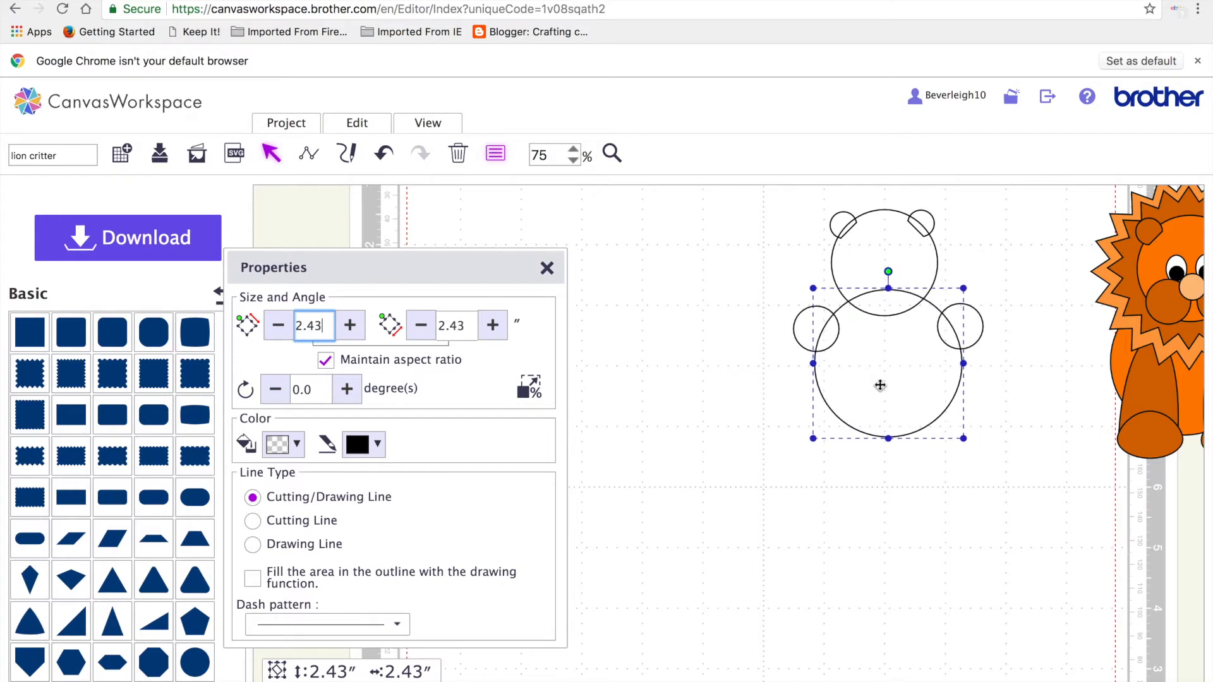
{"action": "right_click", "coordinate": [880, 384]}
{"action": "left_click", "coordinate": [941, 628]}
{"action": "left_click", "coordinate": [855, 550]}
- Fill the head, ears, cheek circles and body circle together with dark orange
{"action": "left_click", "coordinate": [742, 190]}
{"action": "left_click_drag", "start_coordinate": [742, 189], "coordinate": [1018, 503]}
{"action": "left_click", "coordinate": [301, 335]}
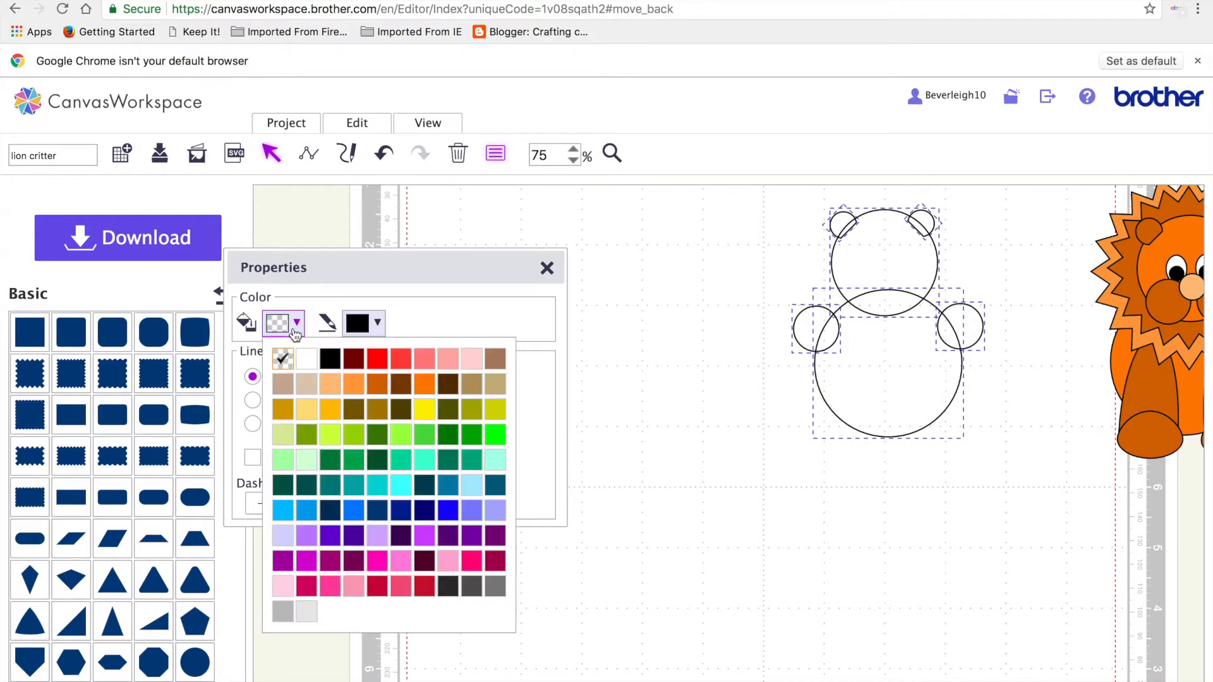
{"action": "left_click", "coordinate": [377, 393]}
{"action": "left_click", "coordinate": [787, 506]}
- Place the two cheek circles side by side on the lower part of the head, and move the reference lion closer to the body
{"action": "left_click_drag", "start_coordinate": [804, 327], "coordinate": [849, 290]}
{"action": "left_click", "coordinate": [961, 328]}
{"action": "left_click_drag", "start_coordinate": [961, 328], "coordinate": [855, 292]}
{"action": "left_click_drag", "start_coordinate": [1112, 330], "coordinate": [1083, 432]}
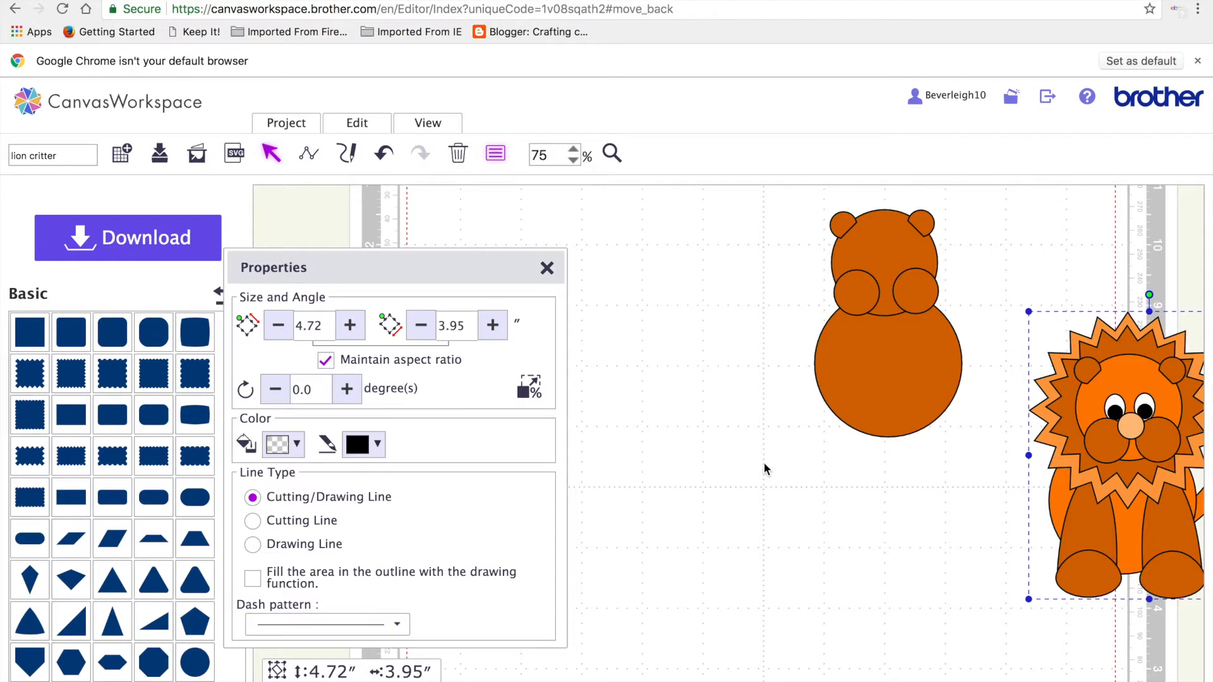
- Add a basic horizontal oval to the mat and shift it slightly down
{"action": "scroll", "coordinate": [193, 613], "scroll_direction": "down", "scroll_amount": 3}
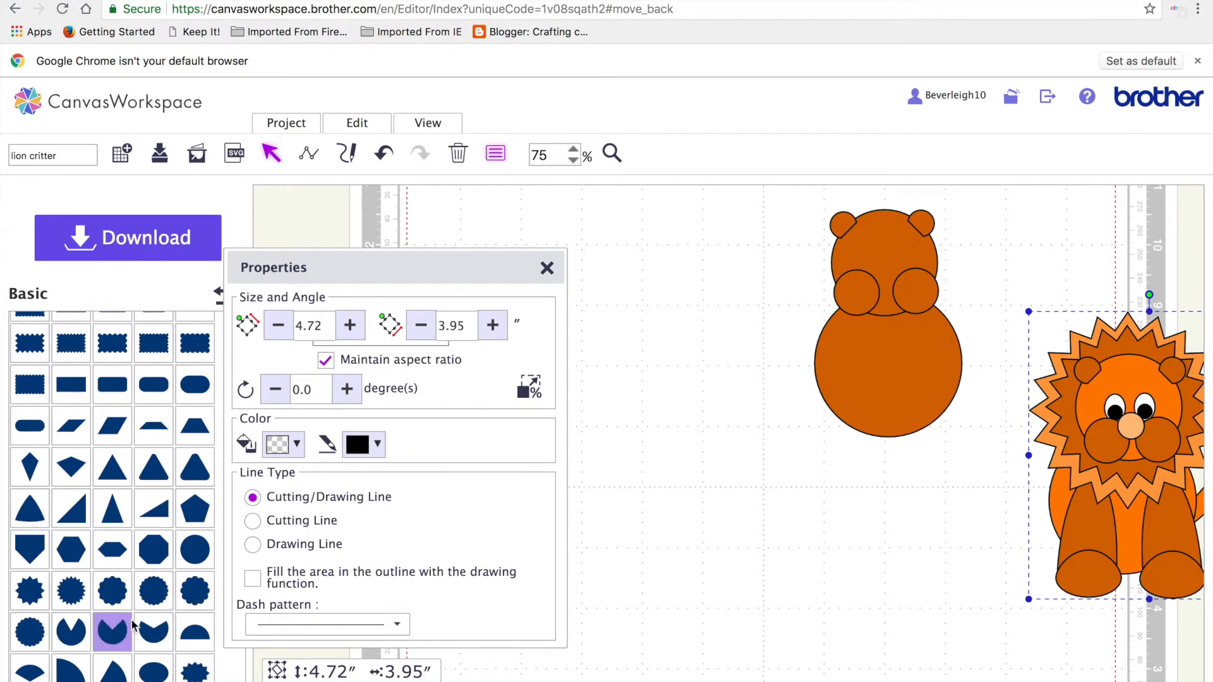
{"action": "scroll", "coordinate": [80, 549], "scroll_direction": "down", "scroll_amount": 3}
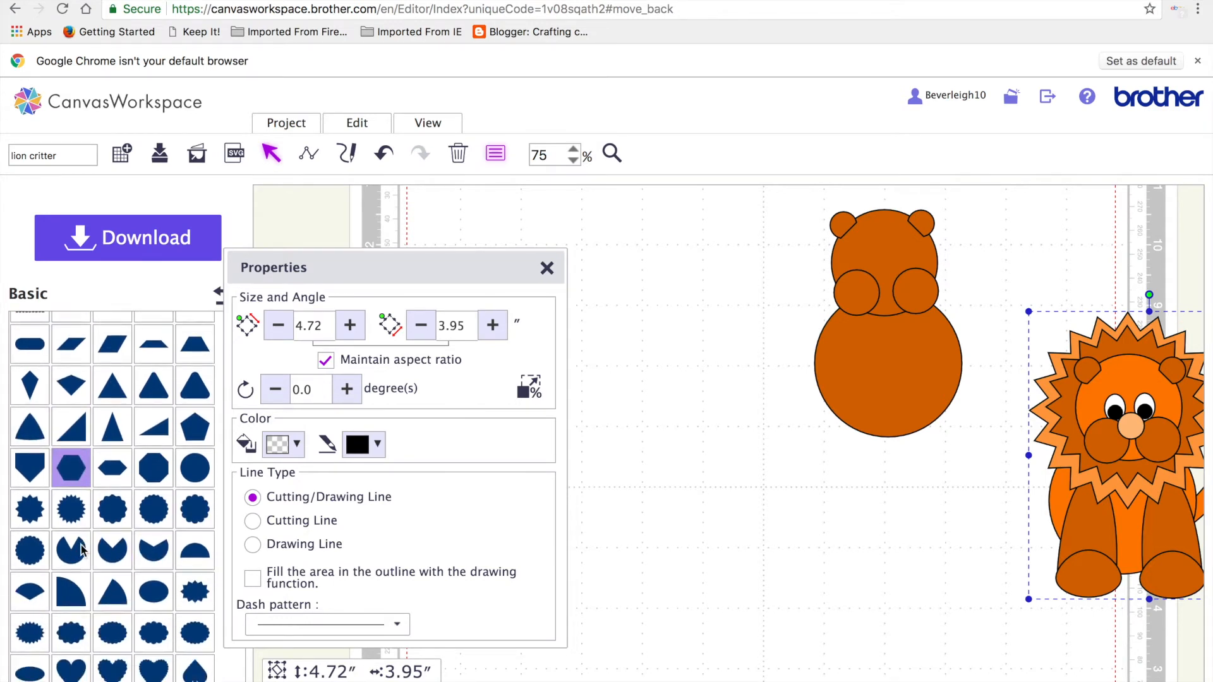
{"action": "left_click", "coordinate": [29, 652]}
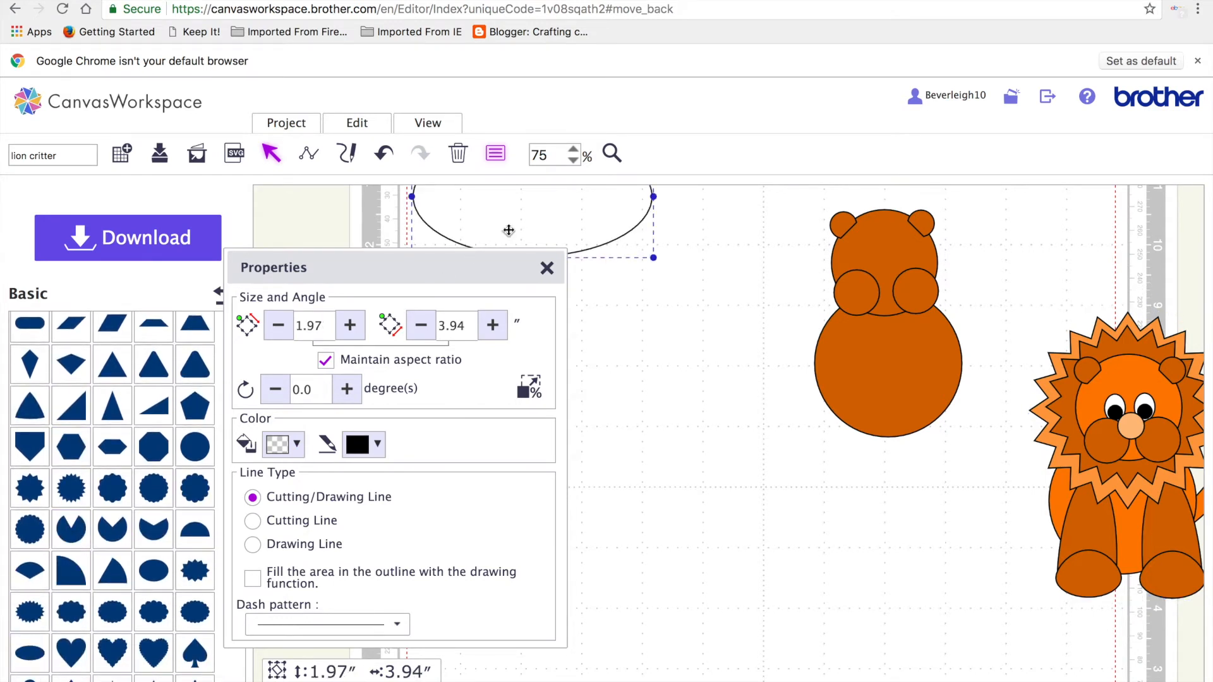
{"action": "left_click_drag", "start_coordinate": [528, 218], "coordinate": [522, 253]}
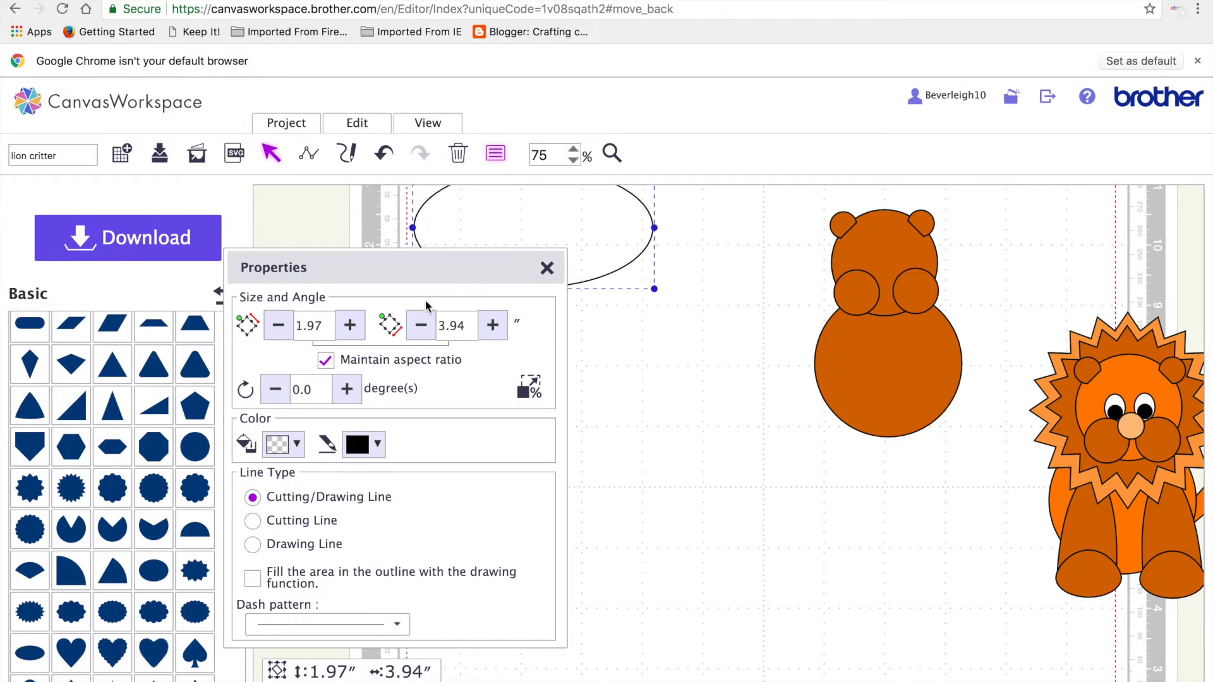
- Resize the oval without keeping its proportions to 3.32 inches high and 1.00 inch wide, and move it to the open area beside the body
{"action": "left_click", "coordinate": [329, 322]}
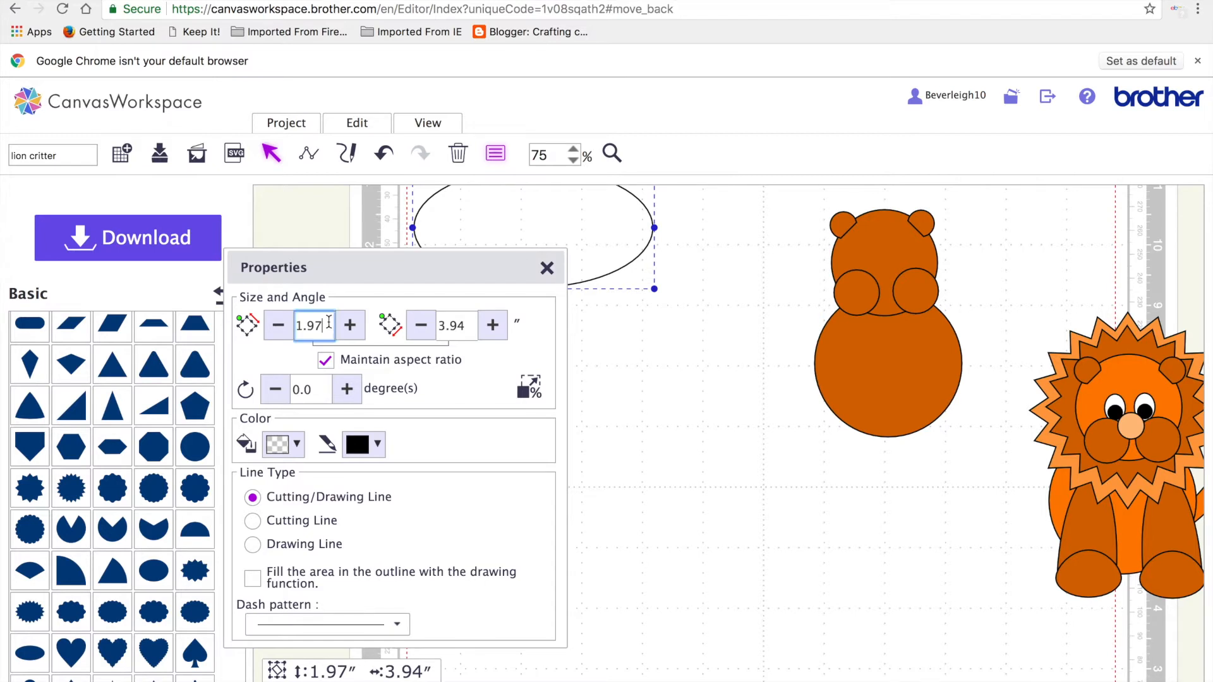
{"action": "left_click", "coordinate": [326, 360]}
{"action": "left_click", "coordinate": [323, 325]}
{"action": "key", "text": "BackSpace"}
{"action": "left_click", "coordinate": [458, 325]}
{"action": "key", "text": "BackSpace"}
{"action": "key", "text": "BackSpace"}
{"action": "key", "text": "BackSpace"}
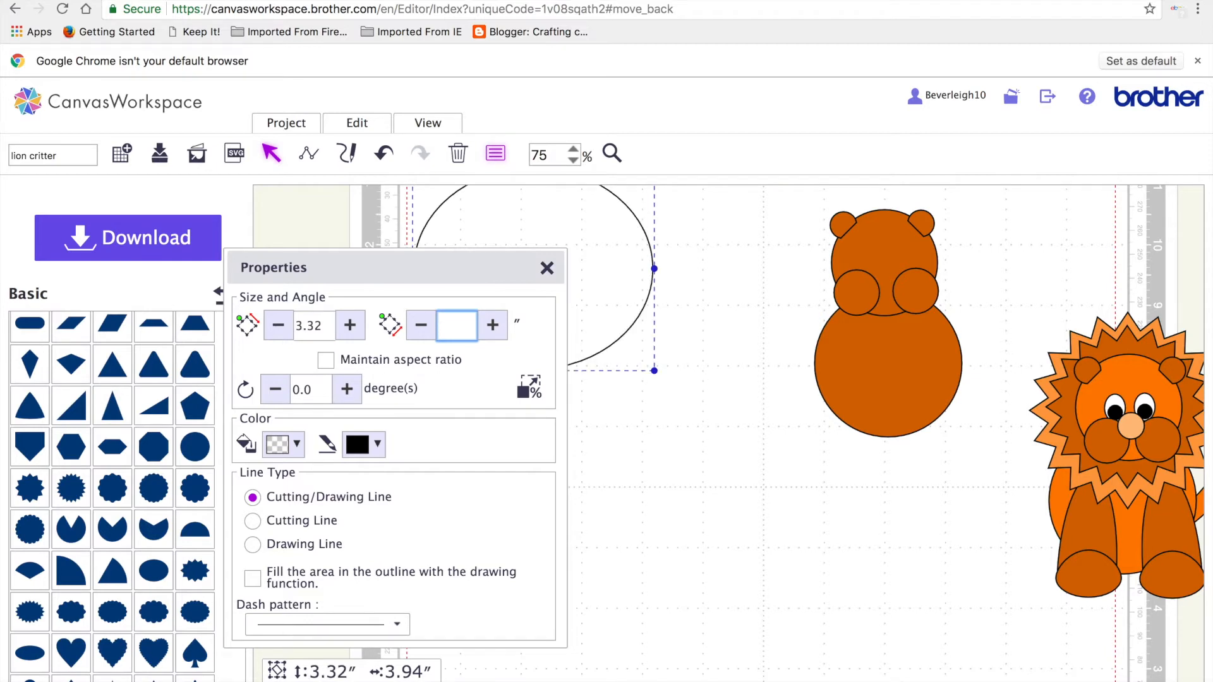
{"action": "type", "text": "1"}
{"action": "key", "text": "Return"}
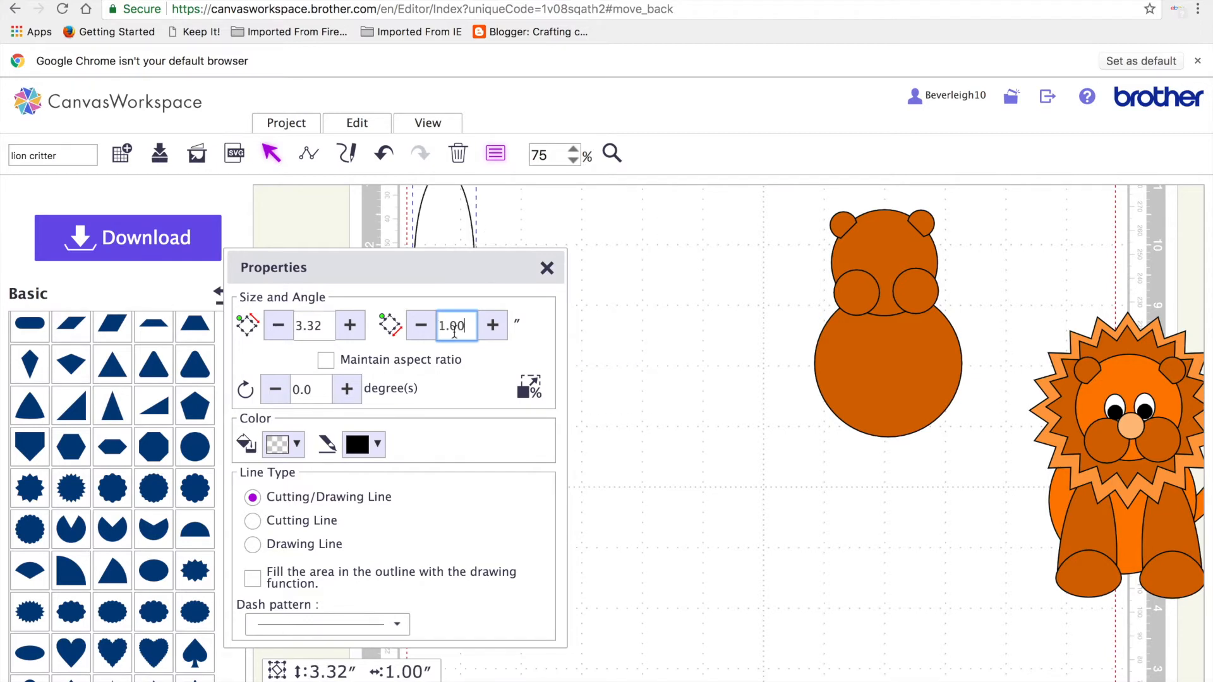
{"action": "left_click_drag", "start_coordinate": [452, 218], "coordinate": [669, 393]}
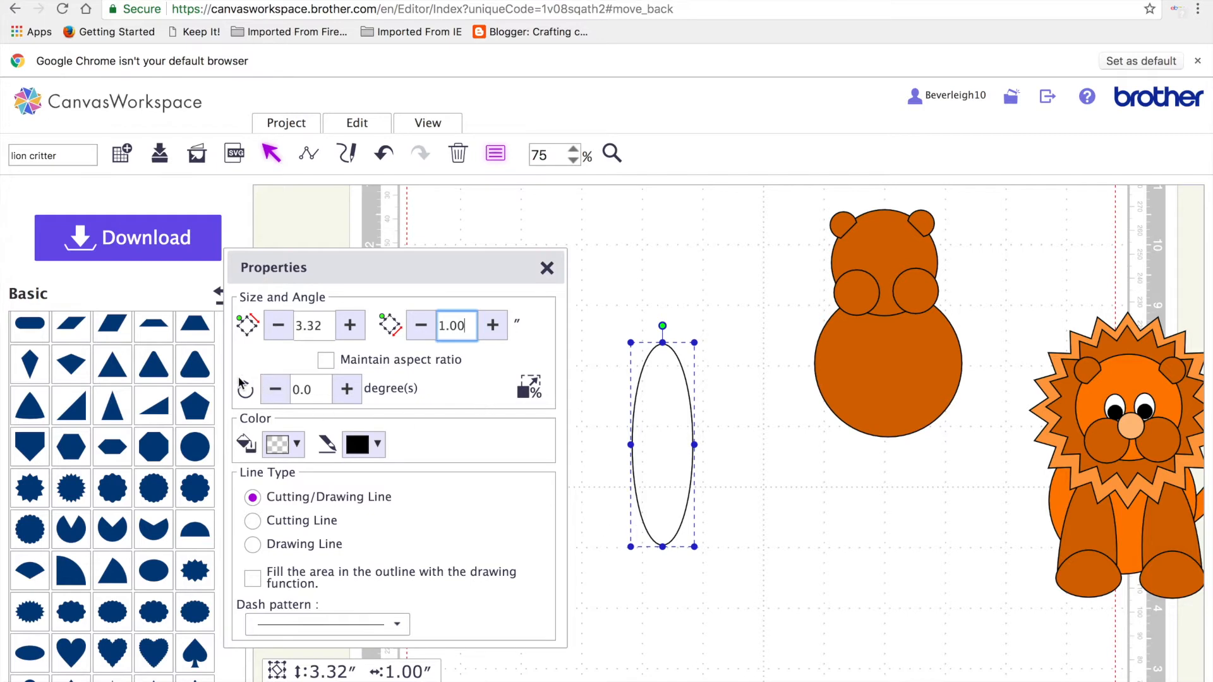
- Add a rectangle and position it over the lower half of the tall oval
{"action": "scroll", "coordinate": [112, 445], "scroll_direction": "up", "scroll_amount": 3}
{"action": "scroll", "coordinate": [109, 447], "scroll_direction": "up", "scroll_amount": 2}
{"action": "left_click", "coordinate": [441, 466]}
{"action": "left_click_drag", "start_coordinate": [440, 464], "coordinate": [580, 468]}
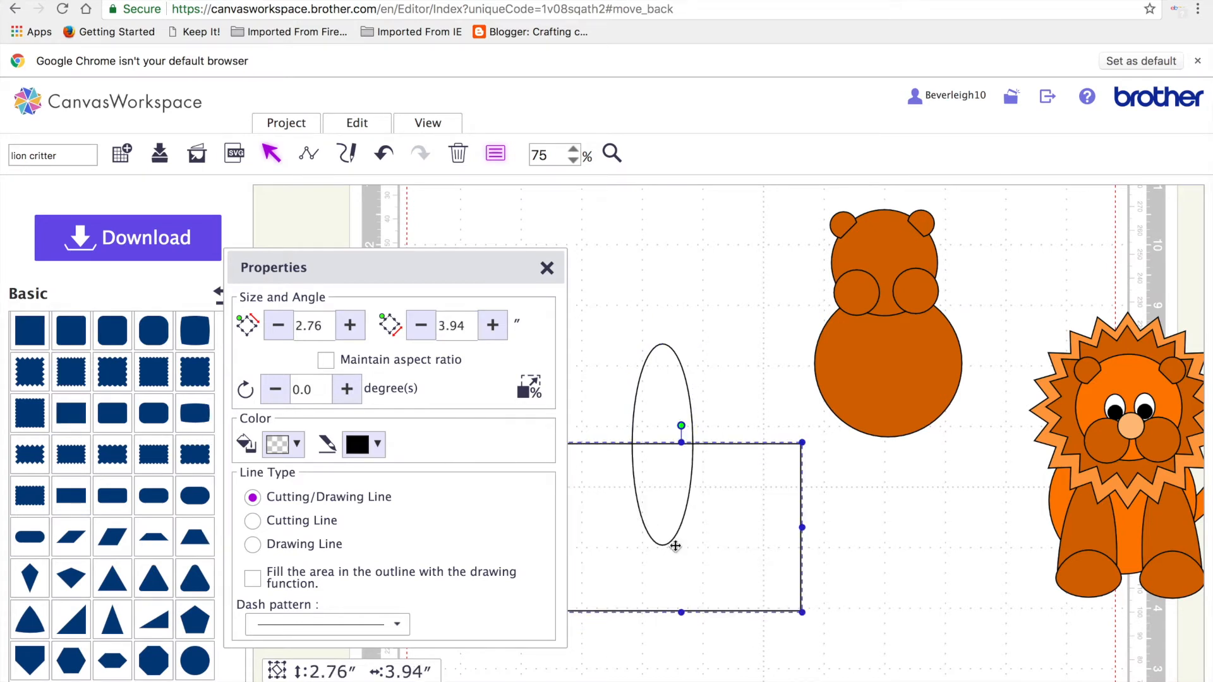
- Cut the part overlapping the rectangle off the tall oval to give it a flat base, and delete the rectangle
{"action": "left_click_drag", "start_coordinate": [618, 308], "coordinate": [727, 477]}
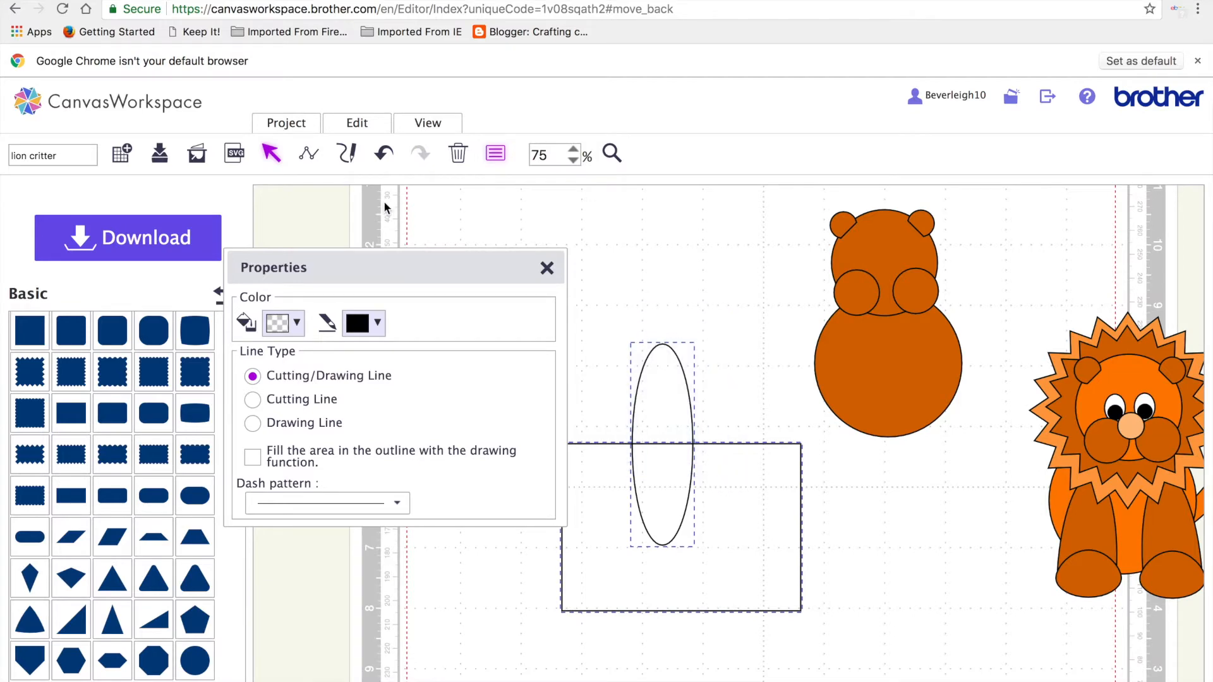
{"action": "left_click", "coordinate": [364, 124]}
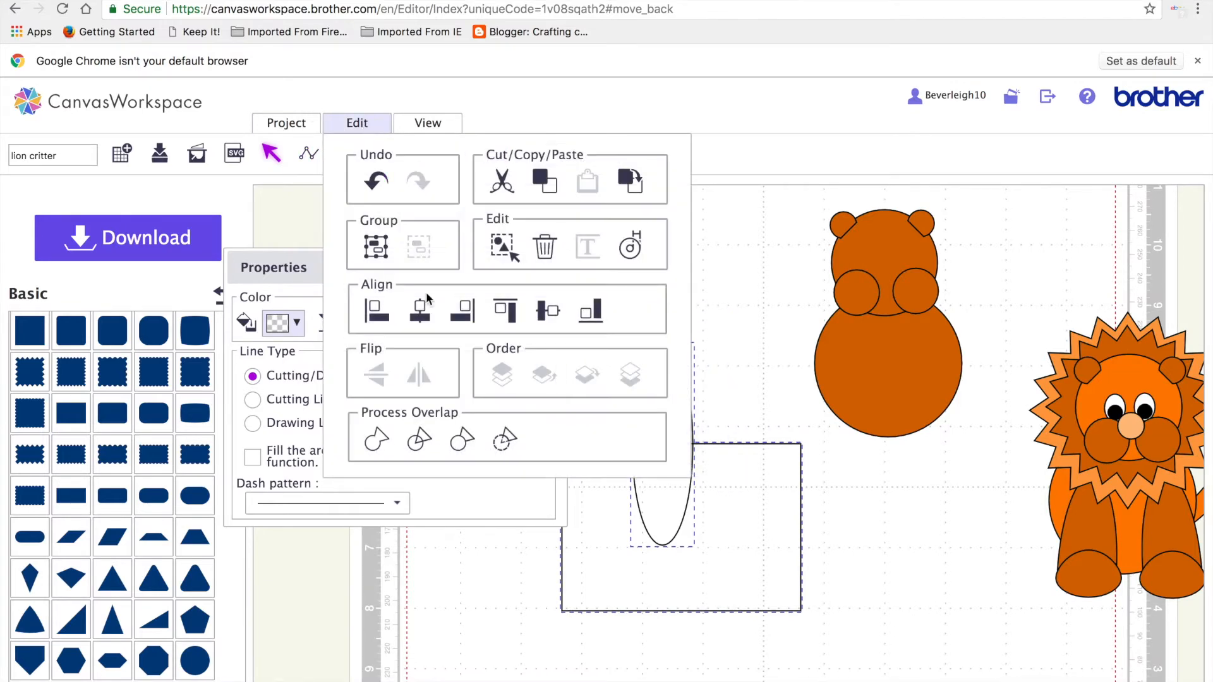
{"action": "left_click", "coordinate": [770, 400]}
{"action": "left_click_drag", "start_coordinate": [616, 304], "coordinate": [784, 534]}
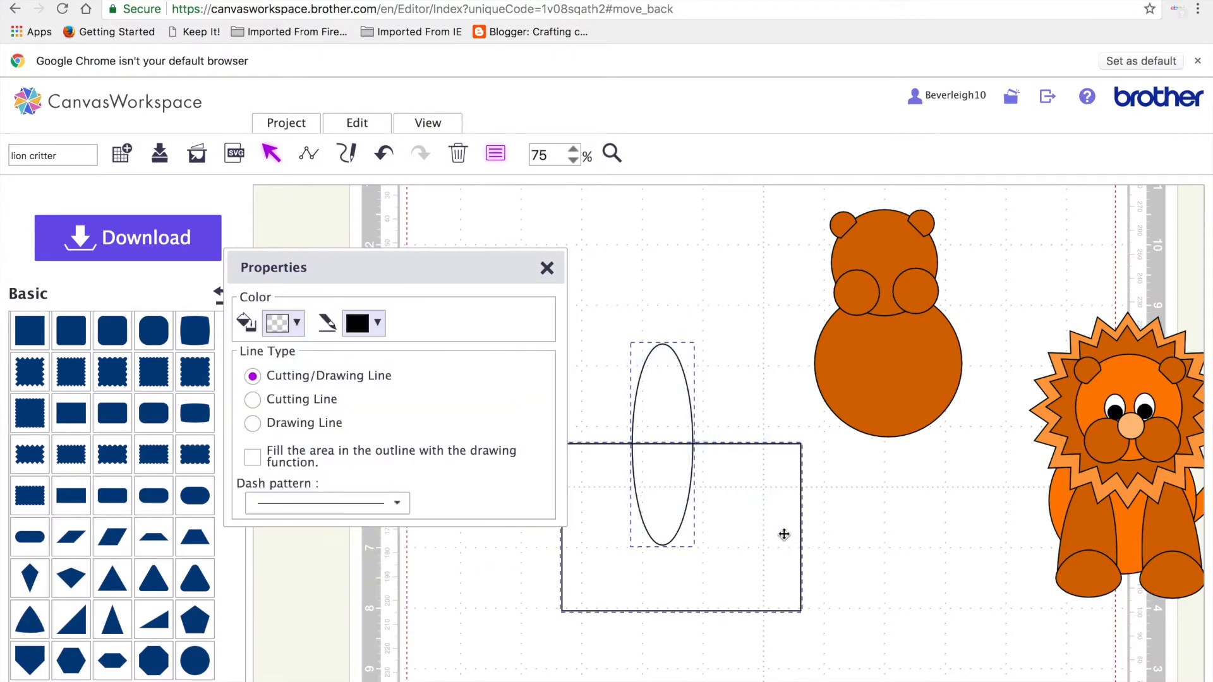
{"action": "left_click", "coordinate": [366, 125]}
{"action": "left_click", "coordinate": [464, 445]}
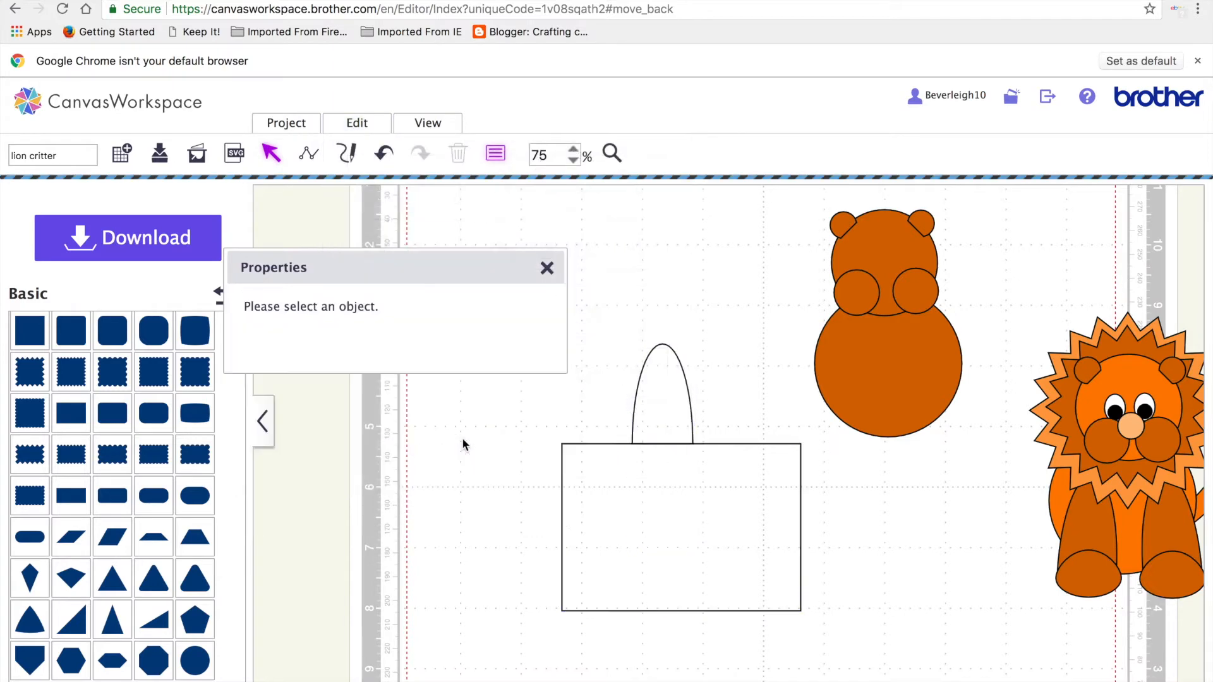
{"action": "left_click", "coordinate": [683, 498]}
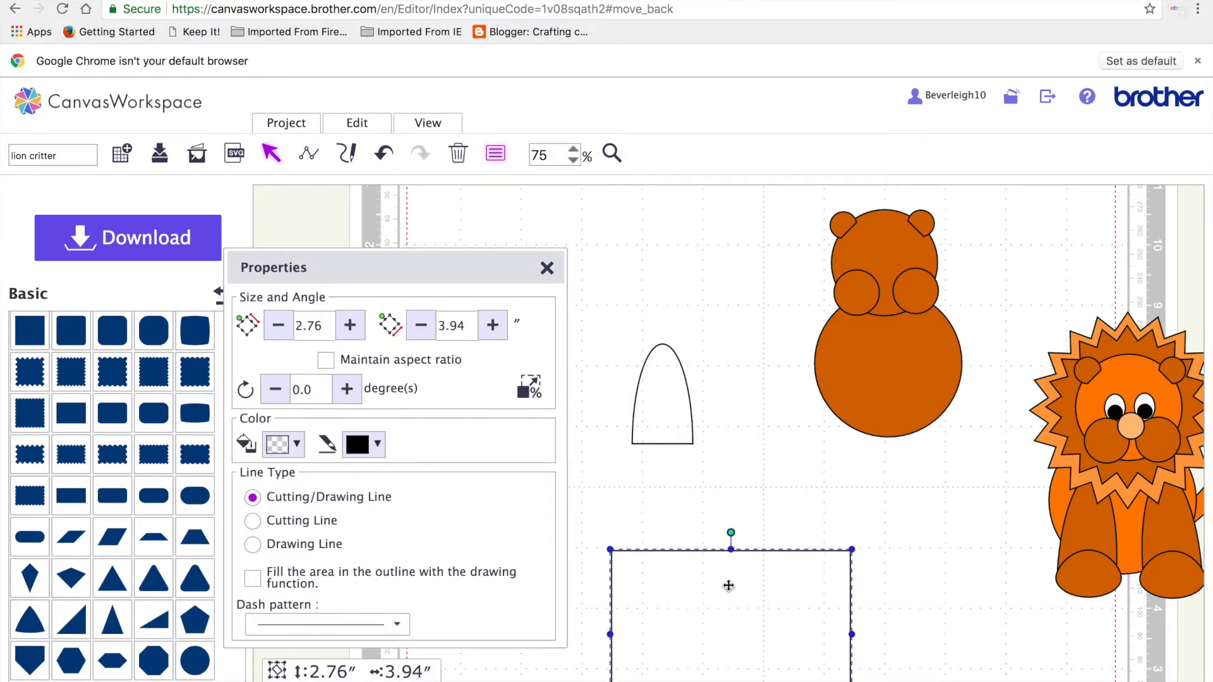
{"action": "key", "text": "Delete"}
- Narrow the half-oval leg to 0.75 inches and place it on the body's lower left, tilted 8.1 degrees
{"action": "left_click_drag", "start_coordinate": [673, 372], "coordinate": [866, 393]}
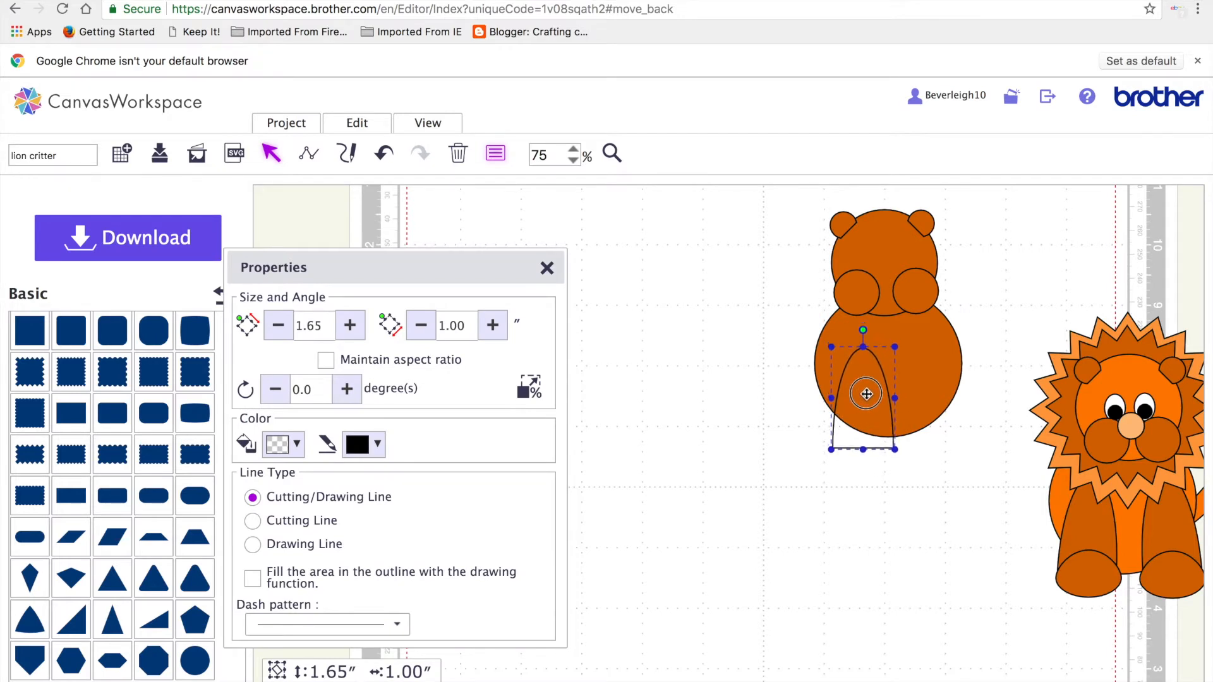
{"action": "left_click_drag", "start_coordinate": [866, 394], "coordinate": [687, 473]}
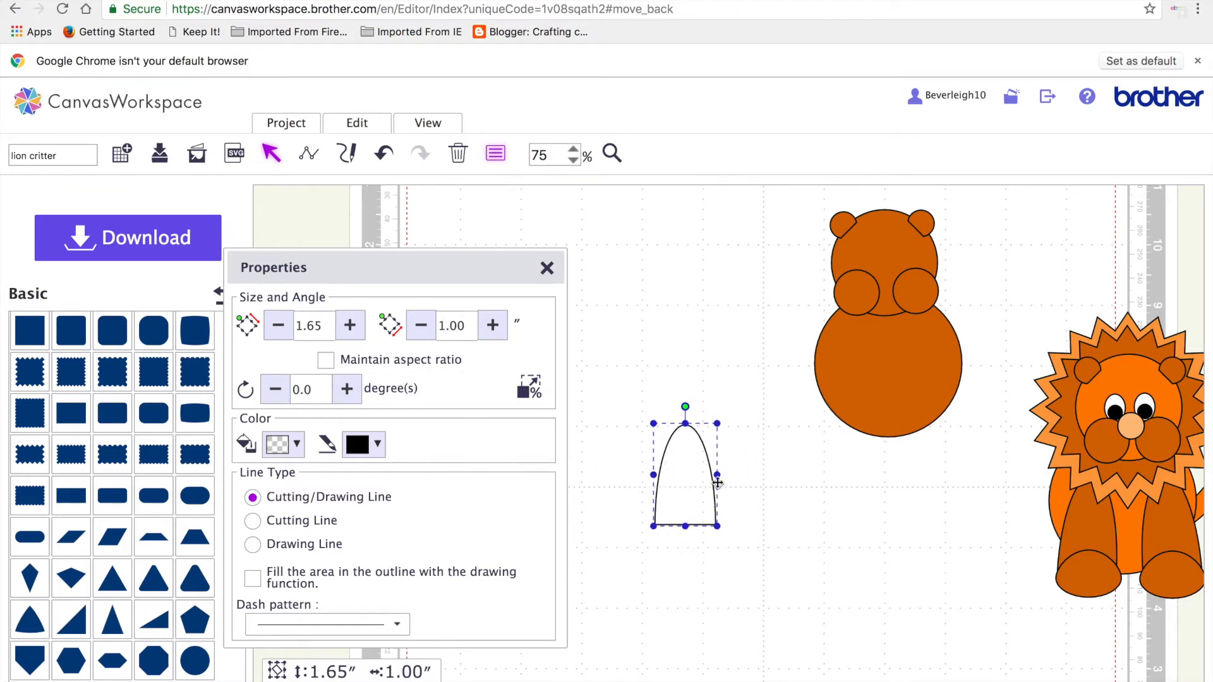
{"action": "left_click_drag", "start_coordinate": [718, 475], "coordinate": [852, 398]}
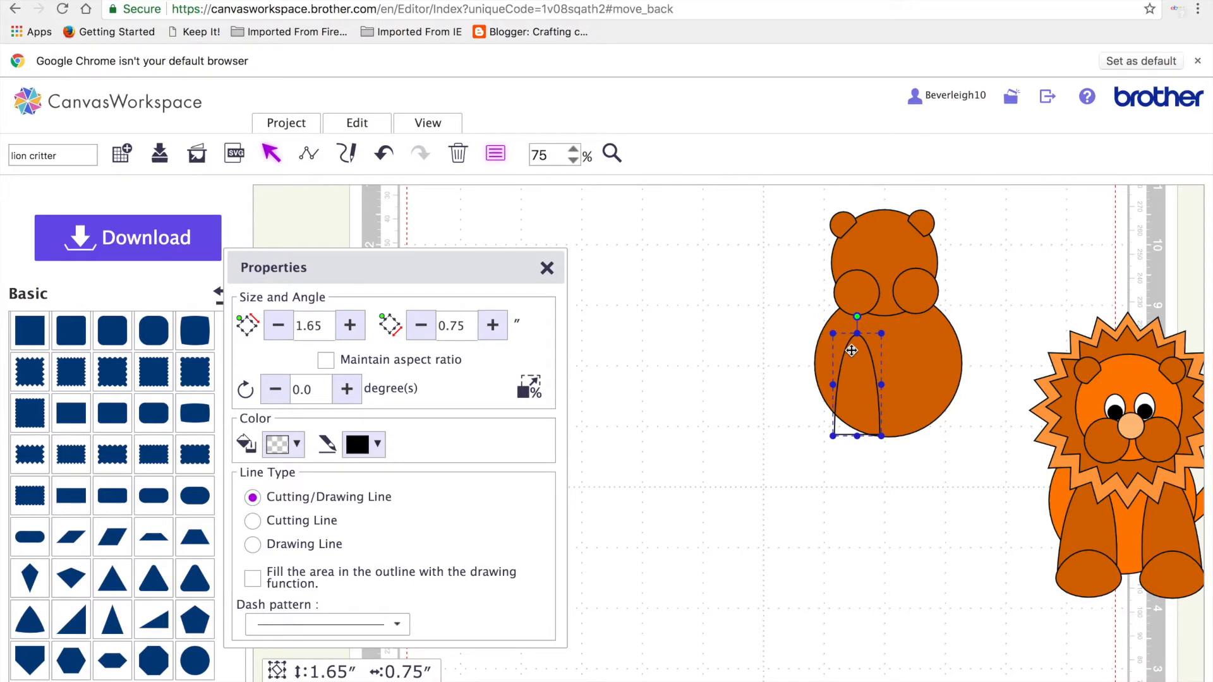
{"action": "left_click_drag", "start_coordinate": [857, 316], "coordinate": [867, 318]}
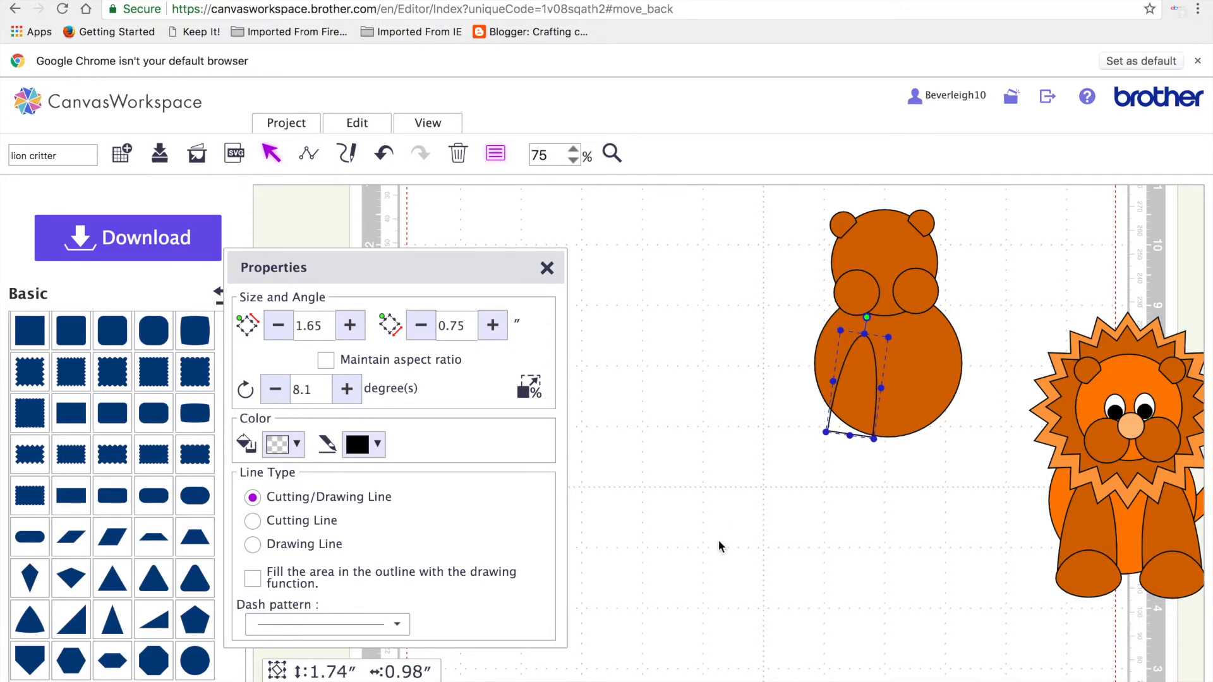
- Duplicate the tilted leg and place the horizontally flipped copy on the body's lower right, level with the first leg
{"action": "key", "text": "super+v"}
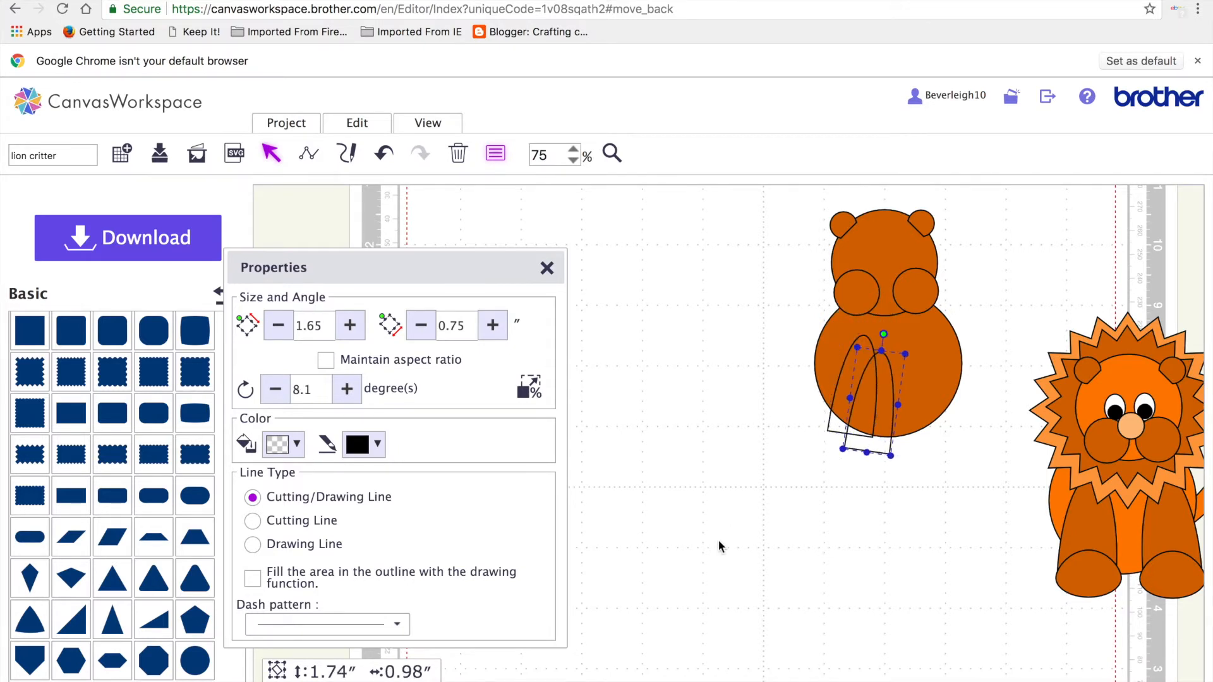
{"action": "left_click", "coordinate": [365, 122]}
{"action": "left_click", "coordinate": [420, 378]}
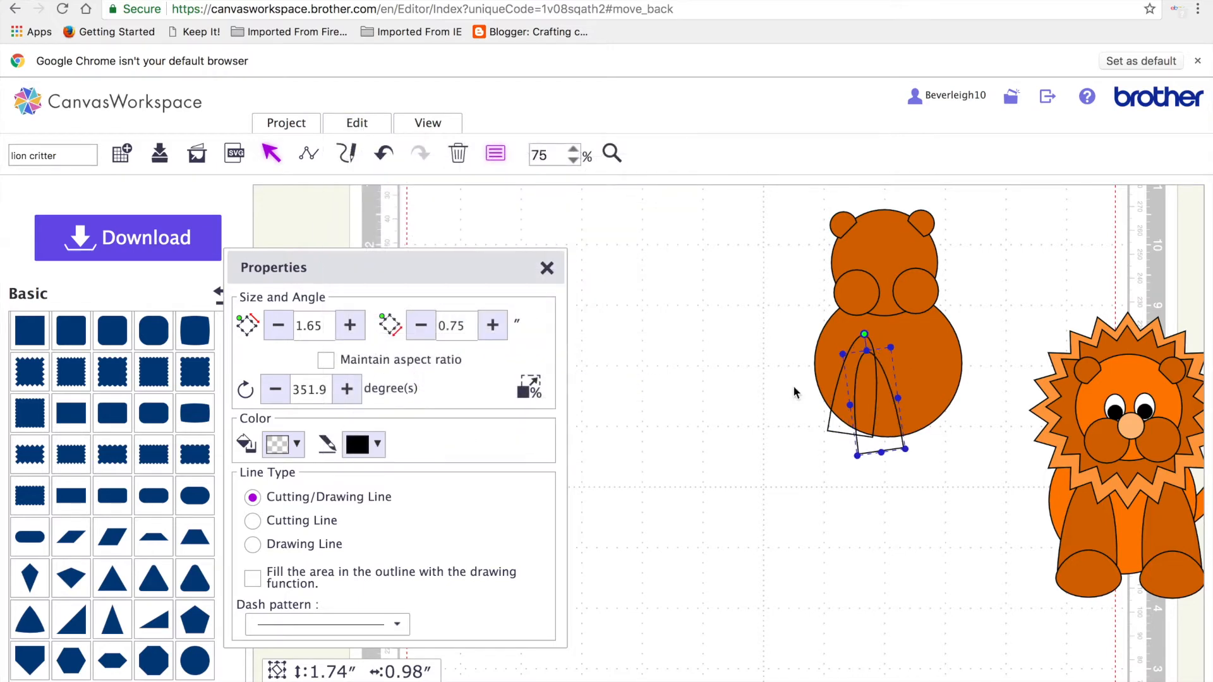
{"action": "left_click_drag", "start_coordinate": [878, 402], "coordinate": [926, 387]}
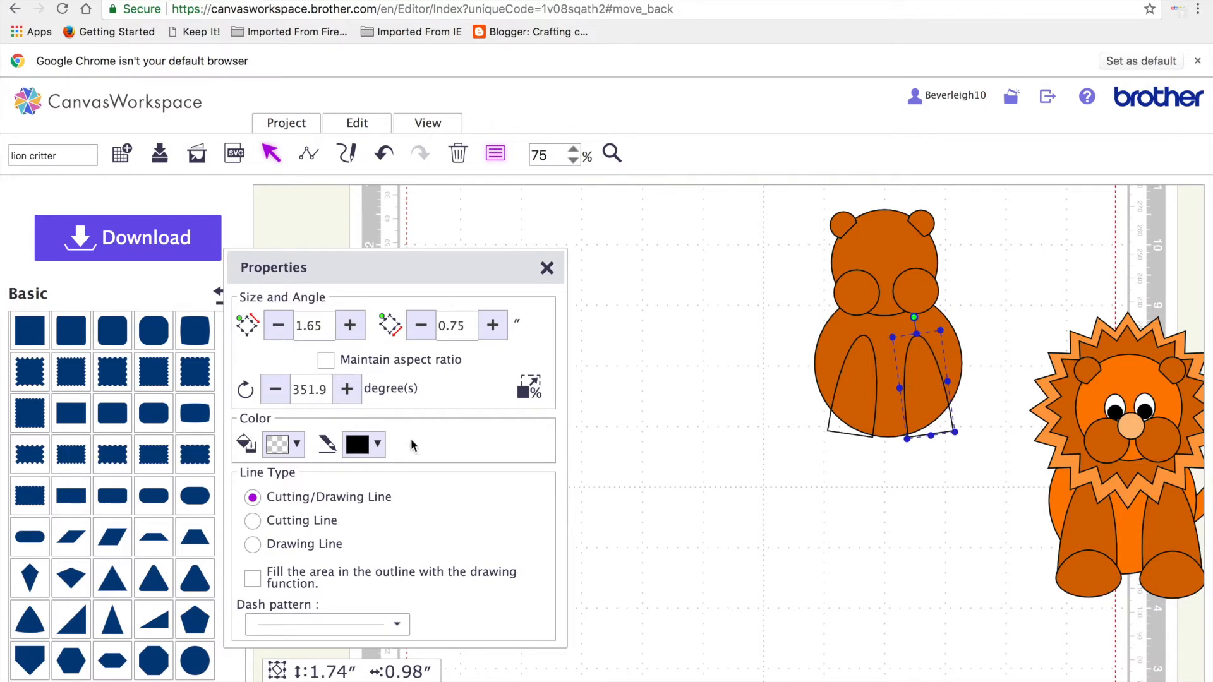
- Add a basic egg shape and move it to the open area left of the body
{"action": "scroll", "coordinate": [76, 525], "scroll_direction": "down", "scroll_amount": 5}
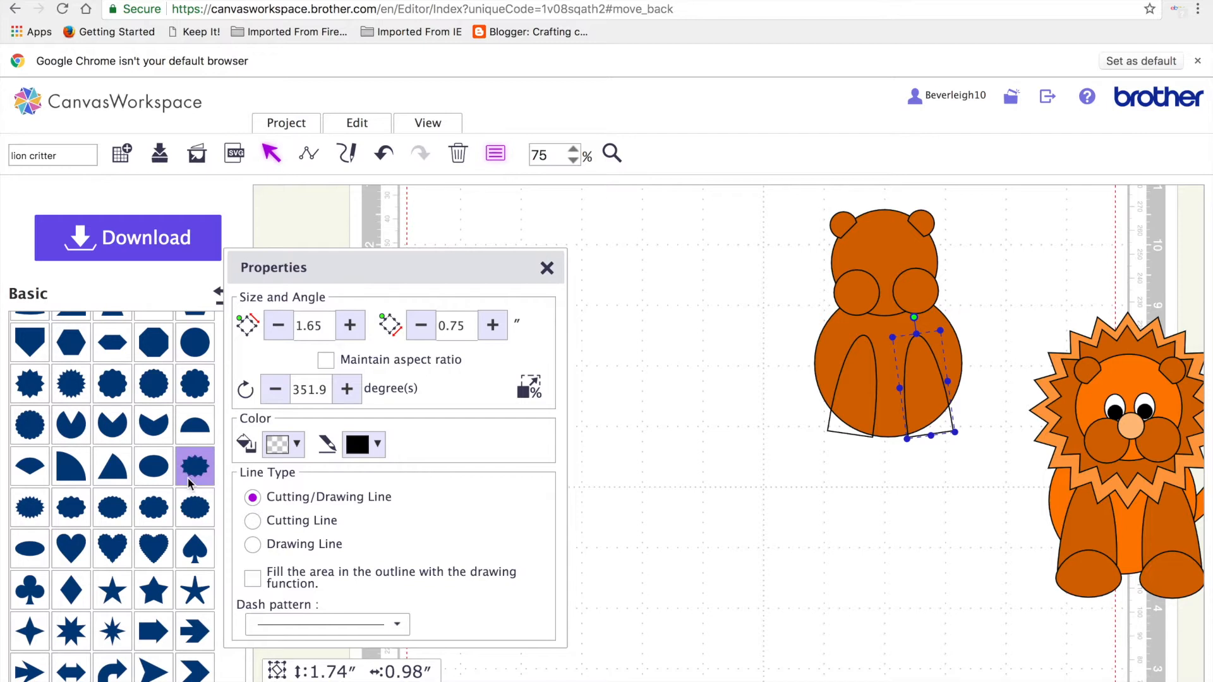
{"action": "scroll", "coordinate": [112, 519], "scroll_direction": "down", "scroll_amount": 1}
{"action": "scroll", "coordinate": [112, 519], "scroll_direction": "down", "scroll_amount": 2}
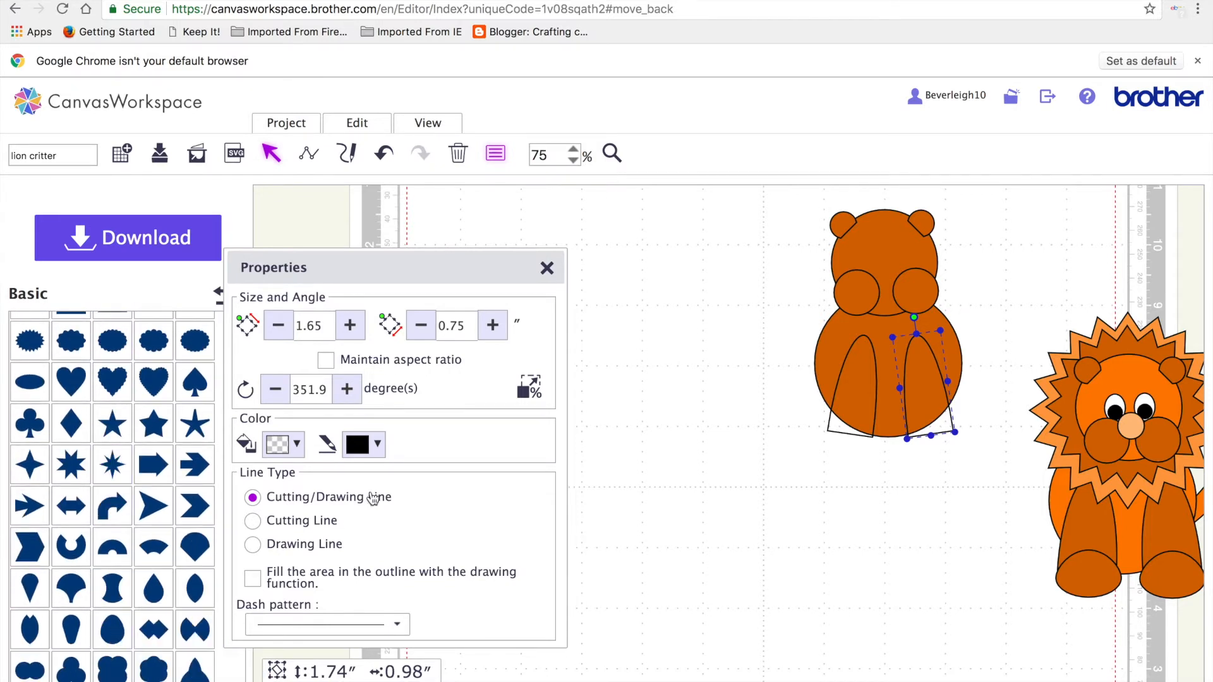
{"action": "left_click", "coordinate": [112, 630]}
{"action": "left_click_drag", "start_coordinate": [582, 267], "coordinate": [741, 462]}
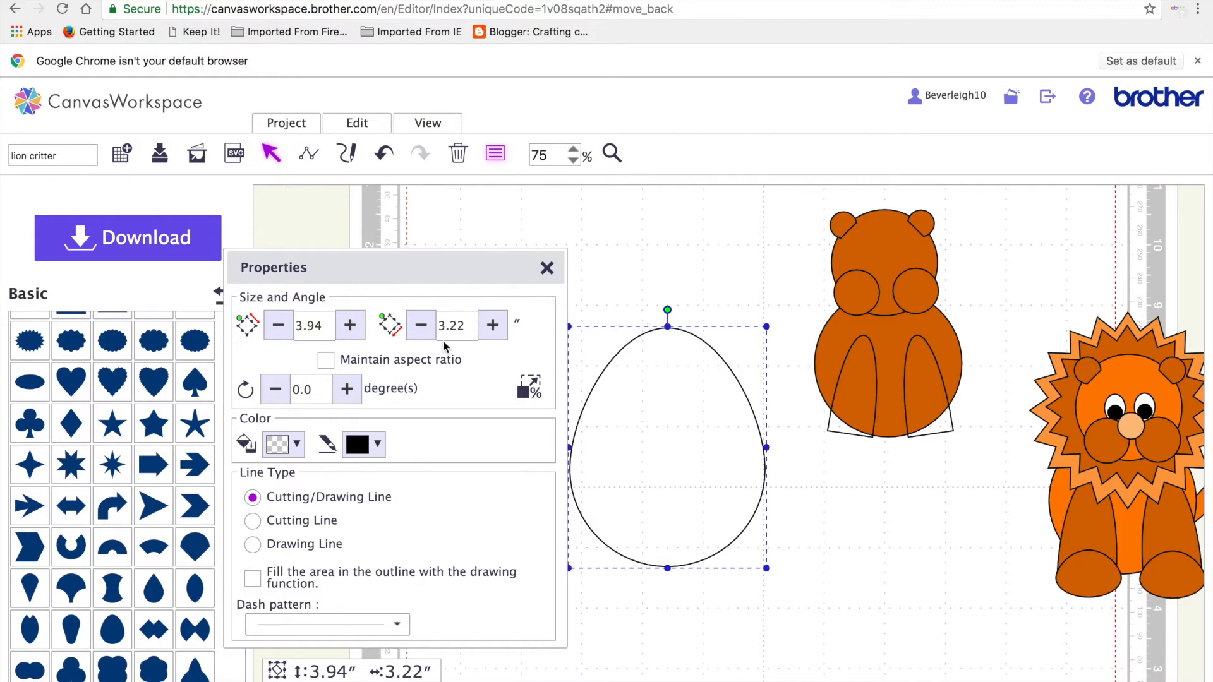
- Resize the egg shape to 0.78 inches high and 1.08 inches wide
{"action": "left_click_drag", "start_coordinate": [321, 326], "coordinate": [279, 325]}
{"action": "type", "text": "0.78"}
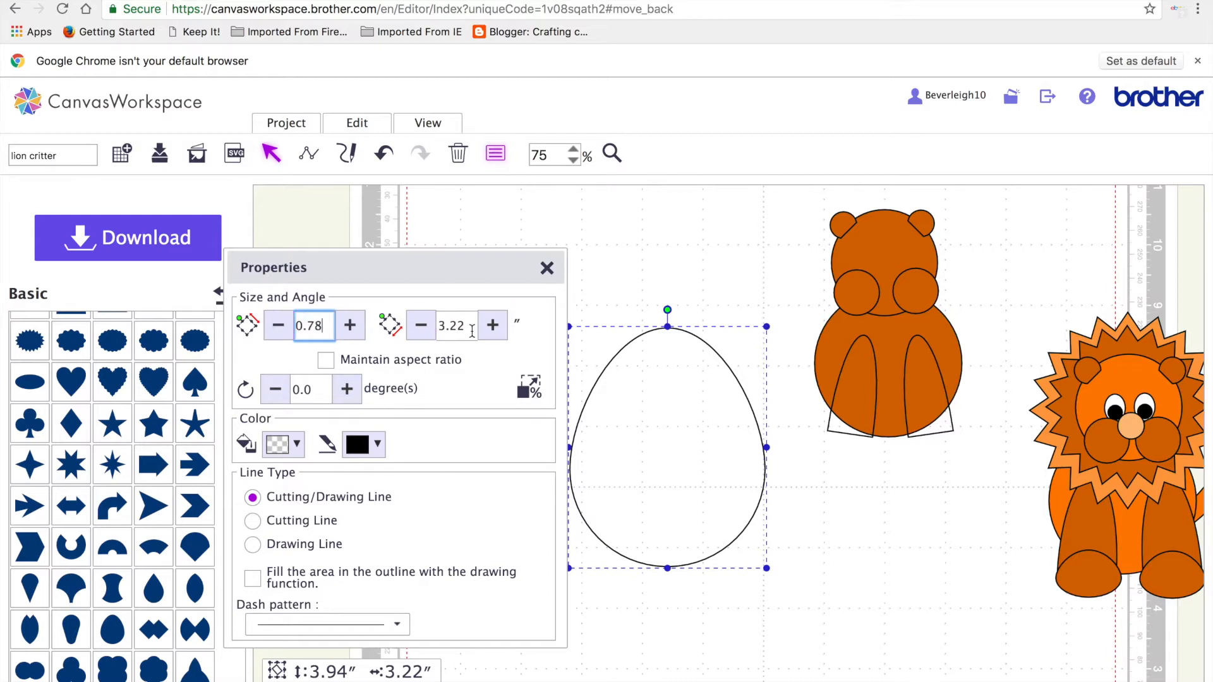
{"action": "left_click_drag", "start_coordinate": [472, 331], "coordinate": [443, 330]}
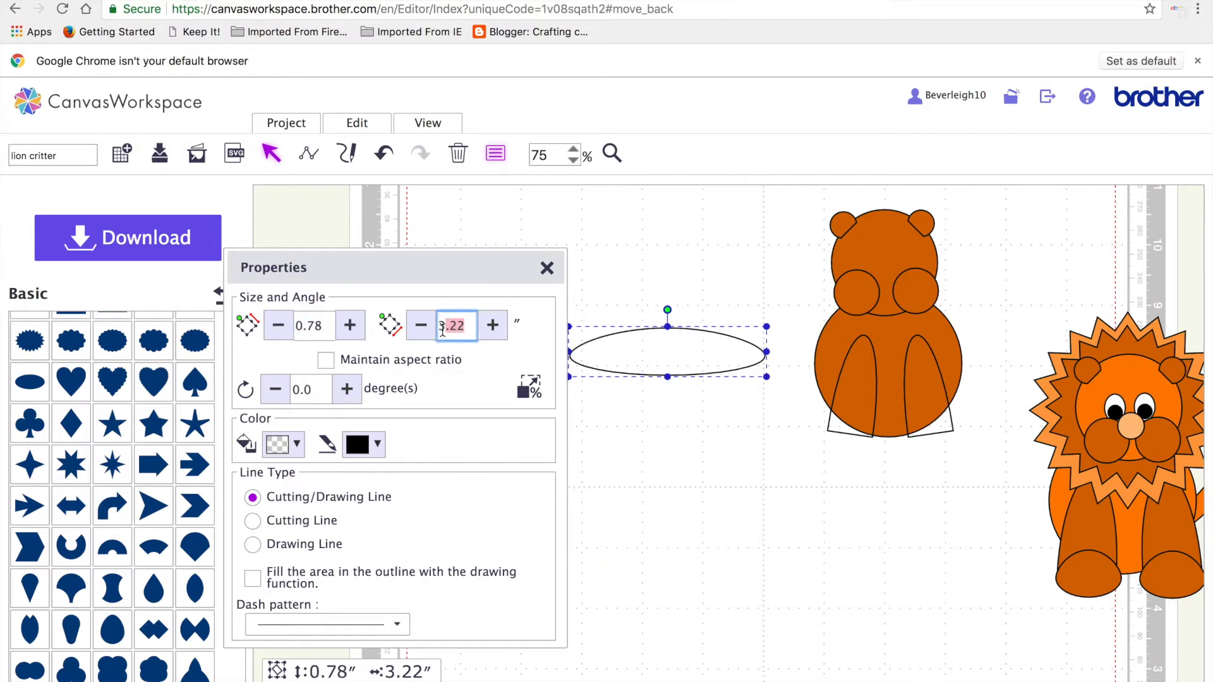
{"action": "type", "text": "1"}
{"action": "key", "text": "BackSpace"}
{"action": "key", "text": "Return"}
- Place the flattened egg as a foot over the base of the left leg, keeping the leg on the body's lower left
{"action": "left_click_drag", "start_coordinate": [606, 348], "coordinate": [815, 512]}
{"action": "left_click_drag", "start_coordinate": [849, 415], "coordinate": [814, 488]}
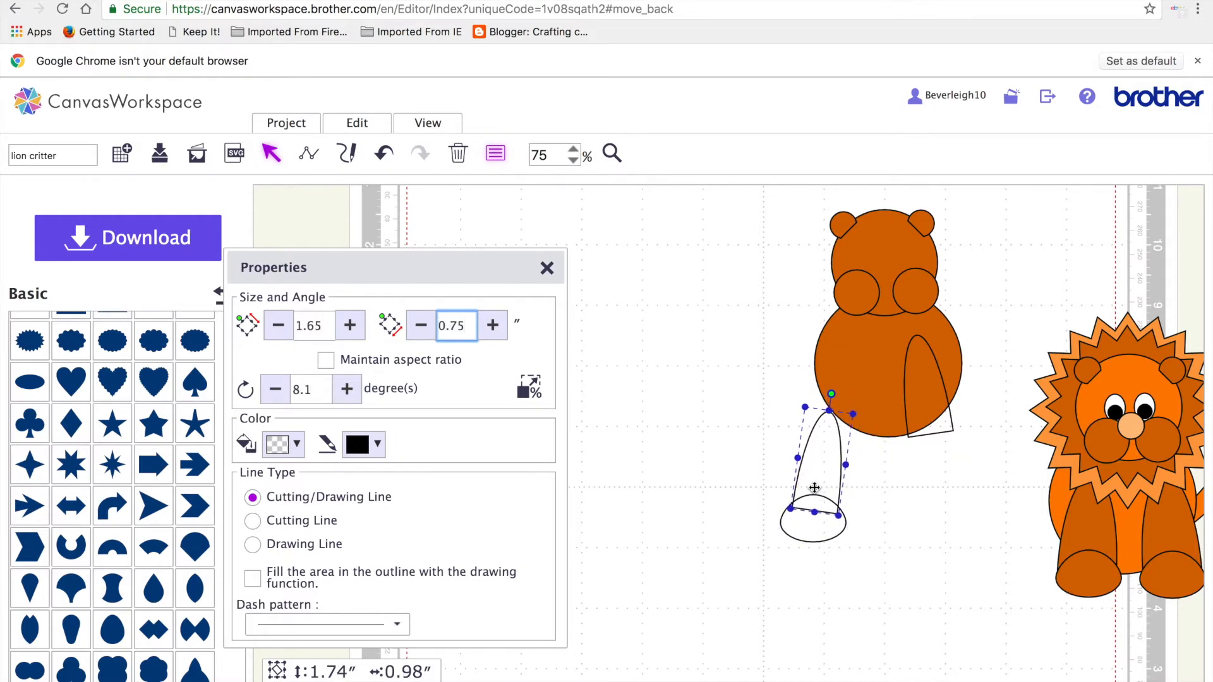
{"action": "left_click", "coordinate": [782, 475]}
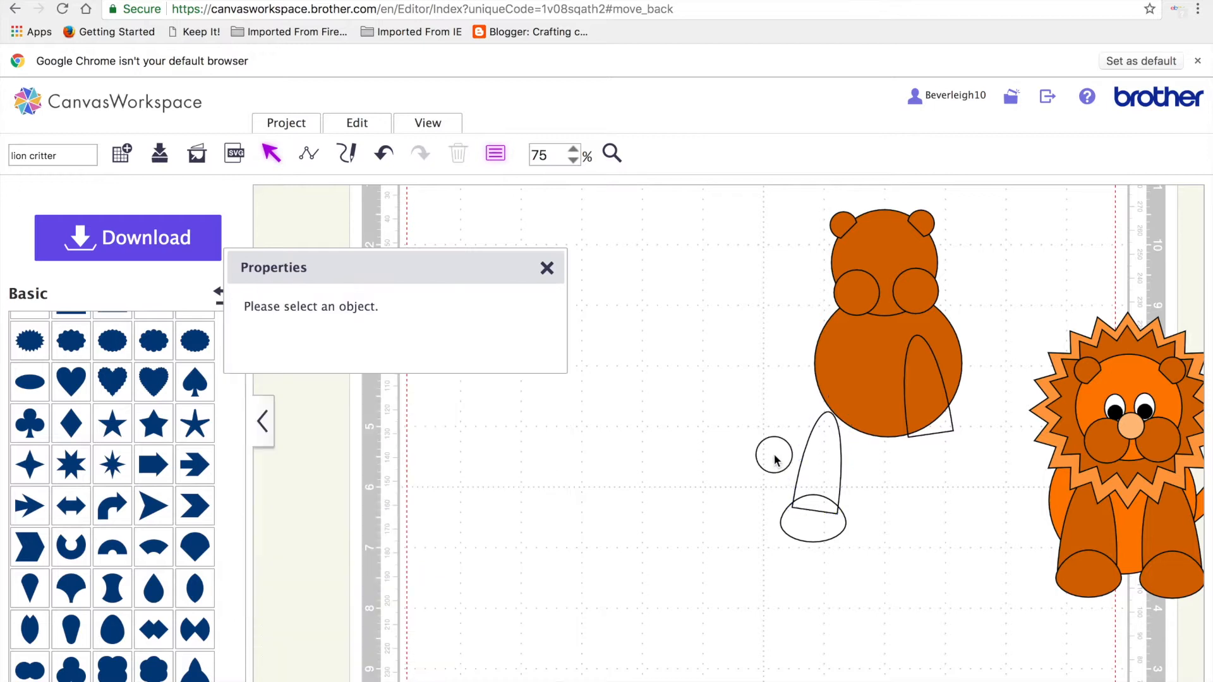
{"action": "left_click", "coordinate": [817, 481]}
{"action": "left_click_drag", "start_coordinate": [820, 482], "coordinate": [850, 400]}
{"action": "left_click_drag", "start_coordinate": [811, 521], "coordinate": [845, 438]}
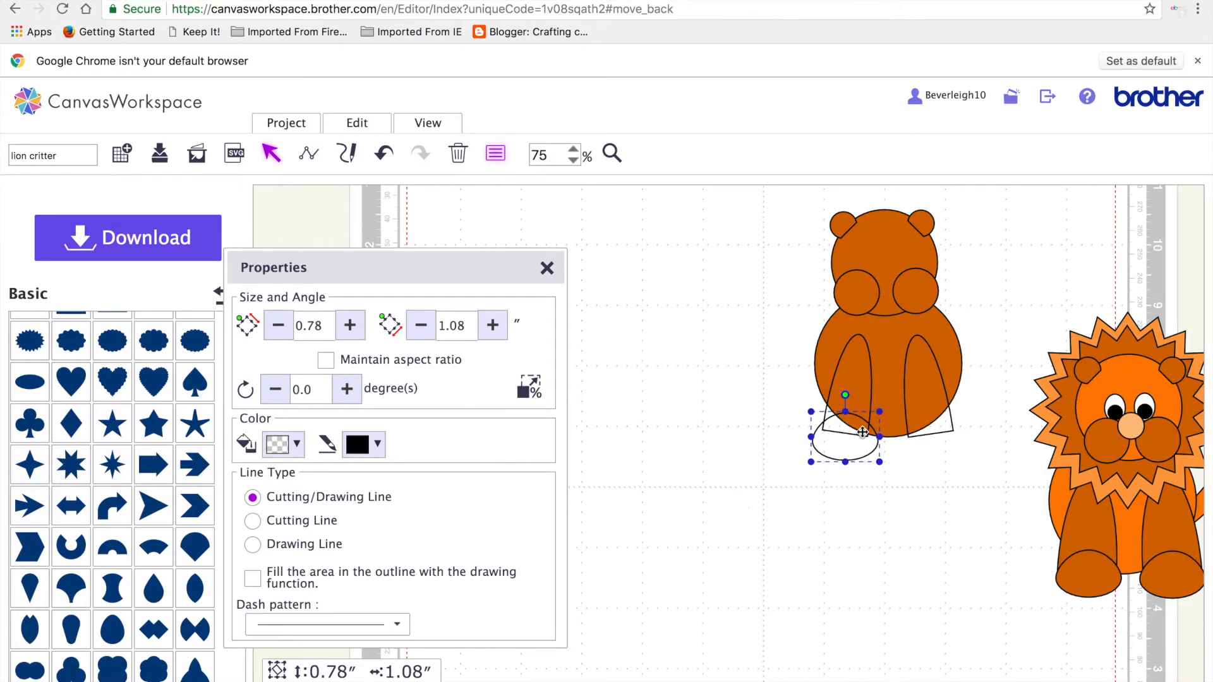
- Duplicate the foot and place the copy over the base of the right leg, level with the first foot
{"action": "left_click", "coordinate": [921, 418], "text": "shift"}
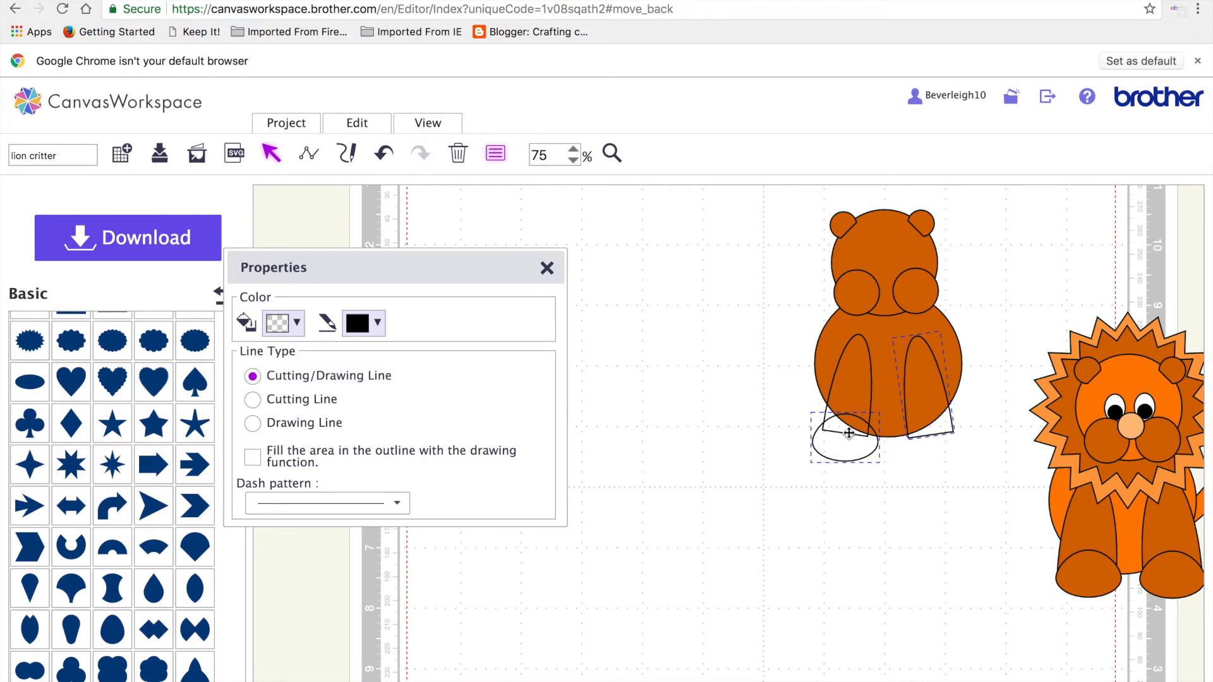
{"action": "left_click", "coordinate": [854, 508]}
{"action": "left_click", "coordinate": [852, 461]}
{"action": "left_click_drag", "start_coordinate": [852, 461], "coordinate": [939, 463]}
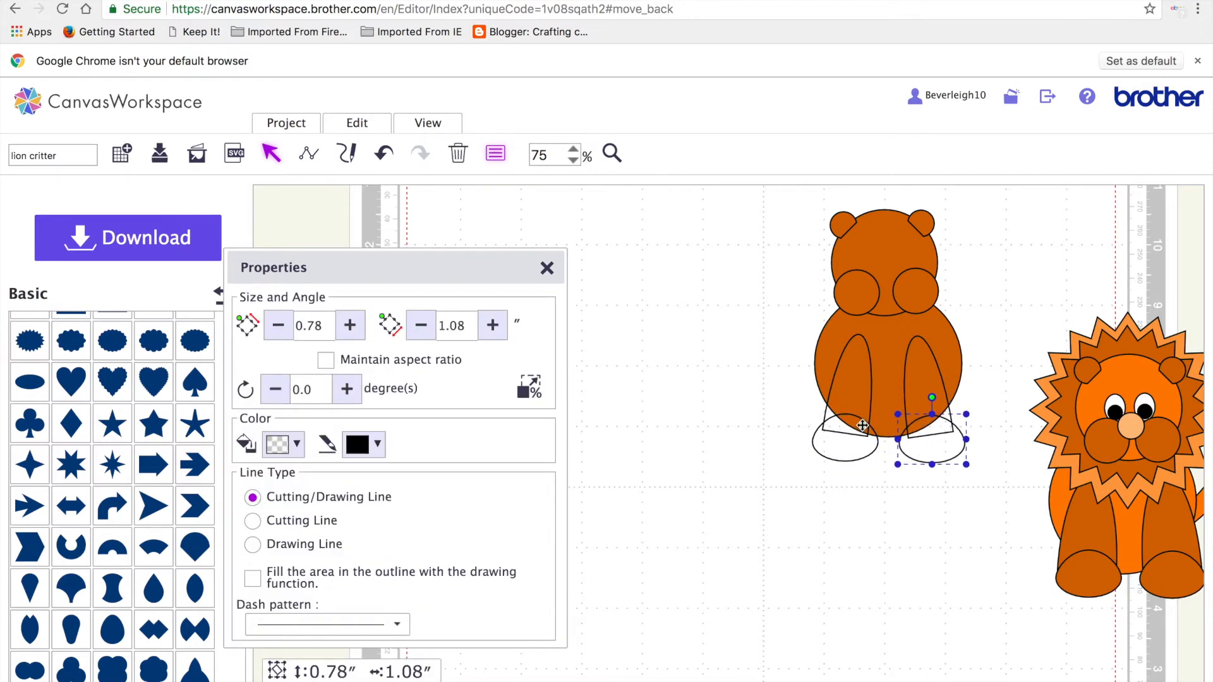
- Fill both legs and both feet with bright orange
{"action": "left_click", "coordinate": [849, 387], "text": "shift"}
{"action": "left_click", "coordinate": [851, 432], "text": "shift"}
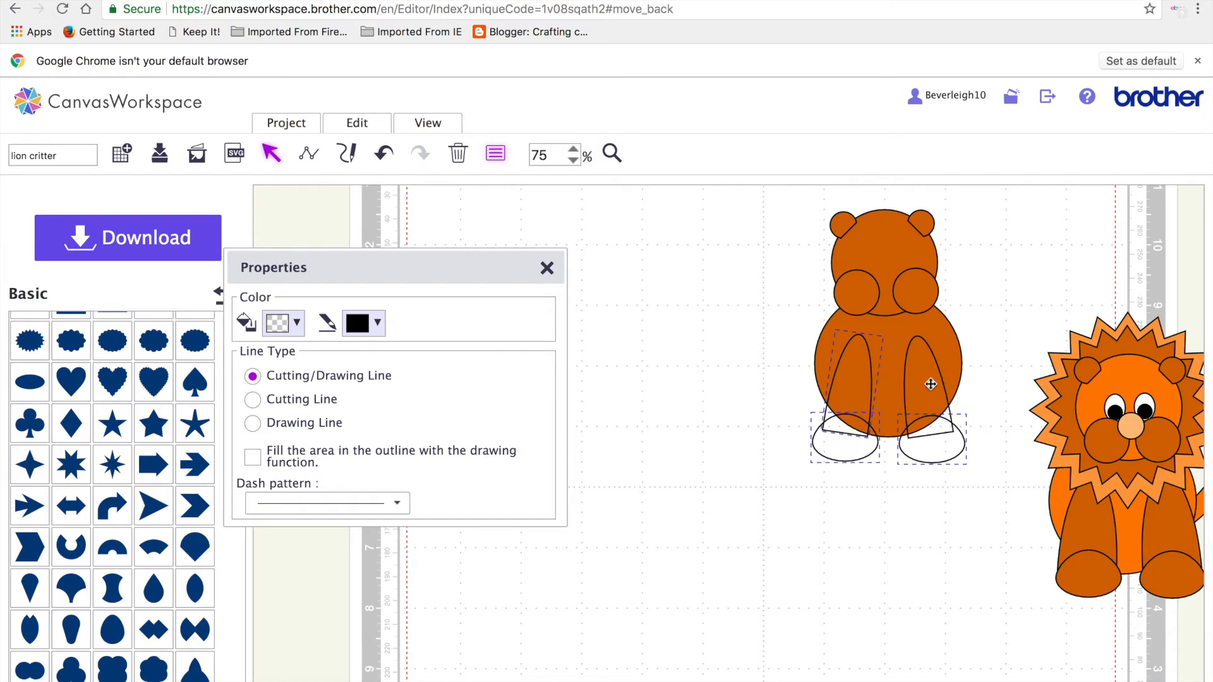
{"action": "left_click", "coordinate": [287, 323]}
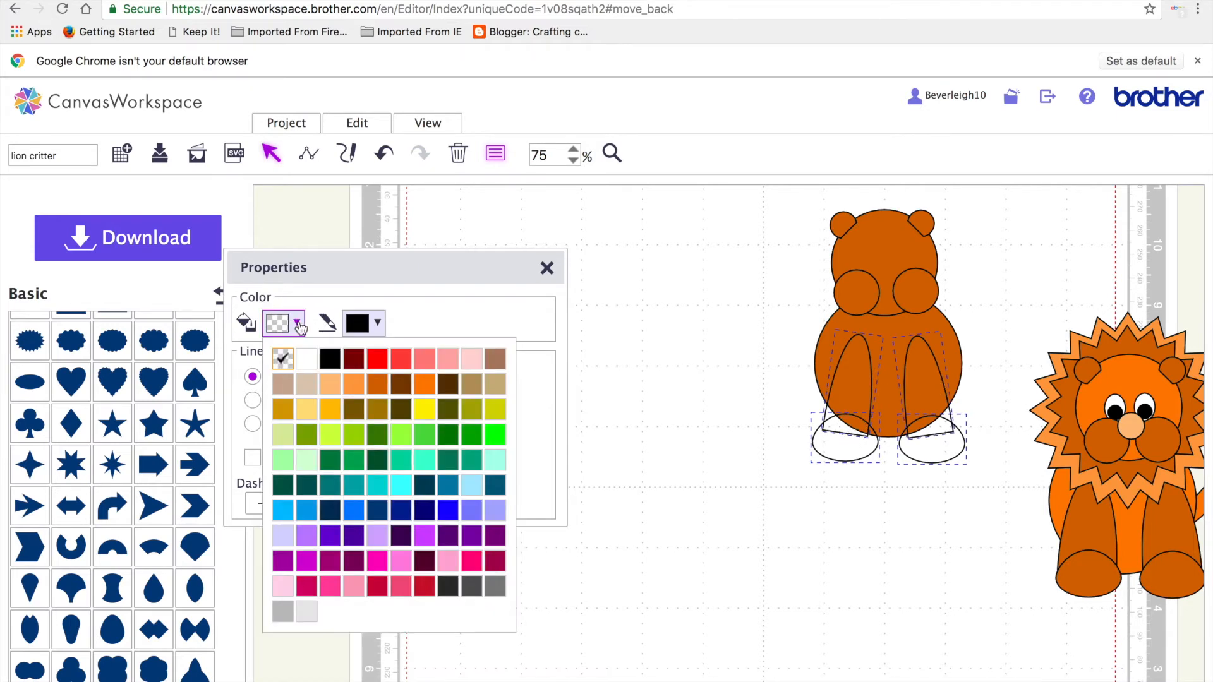
{"action": "left_click", "coordinate": [425, 383]}
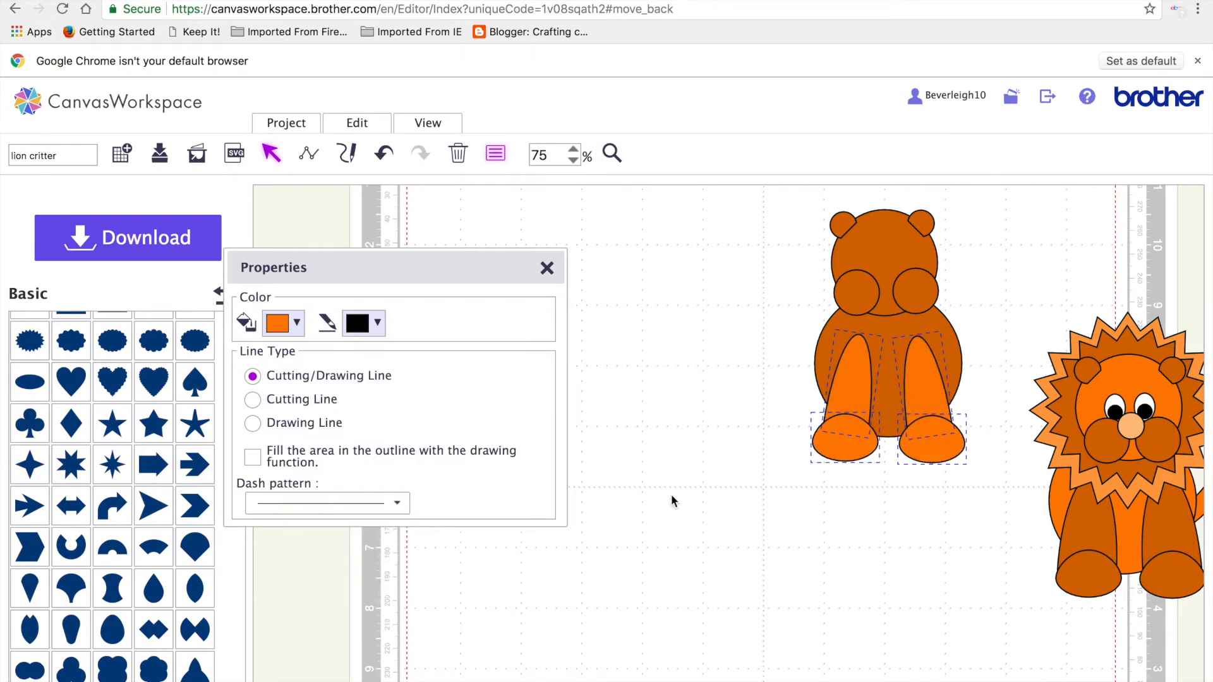
{"action": "left_click", "coordinate": [748, 485]}
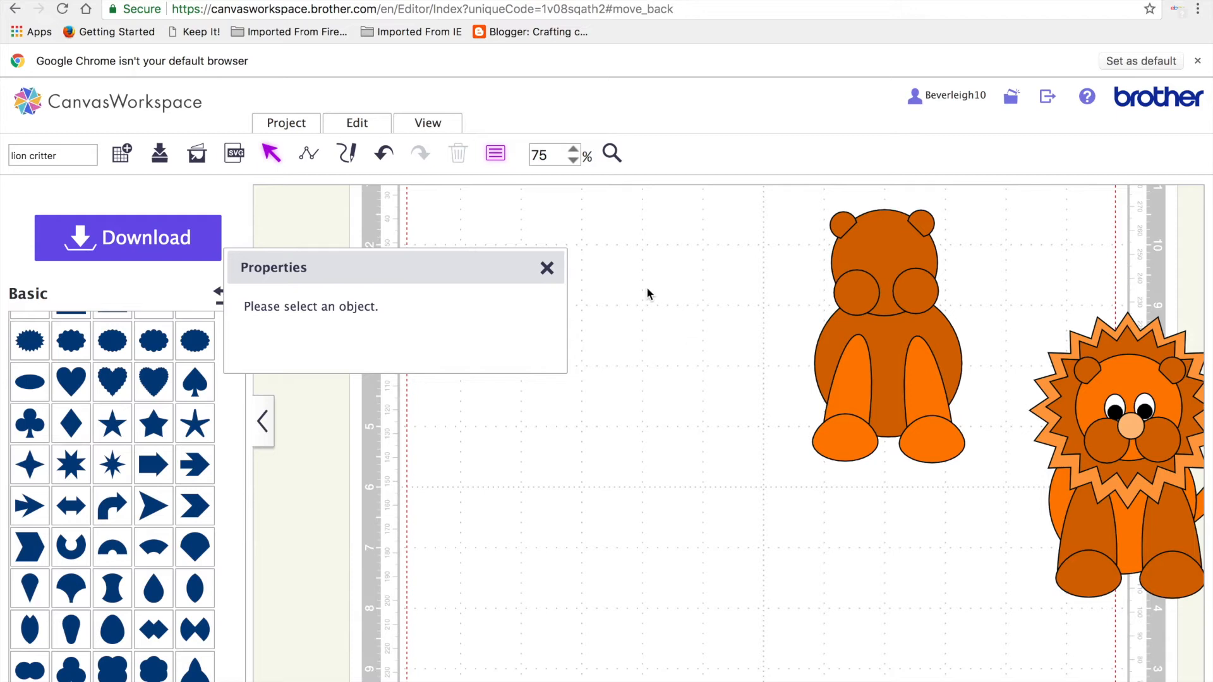
- Copy the left cheek circle to the open area left of the body and shrink the copy proportionally to 0.44 inches
{"action": "left_click", "coordinate": [859, 293]}
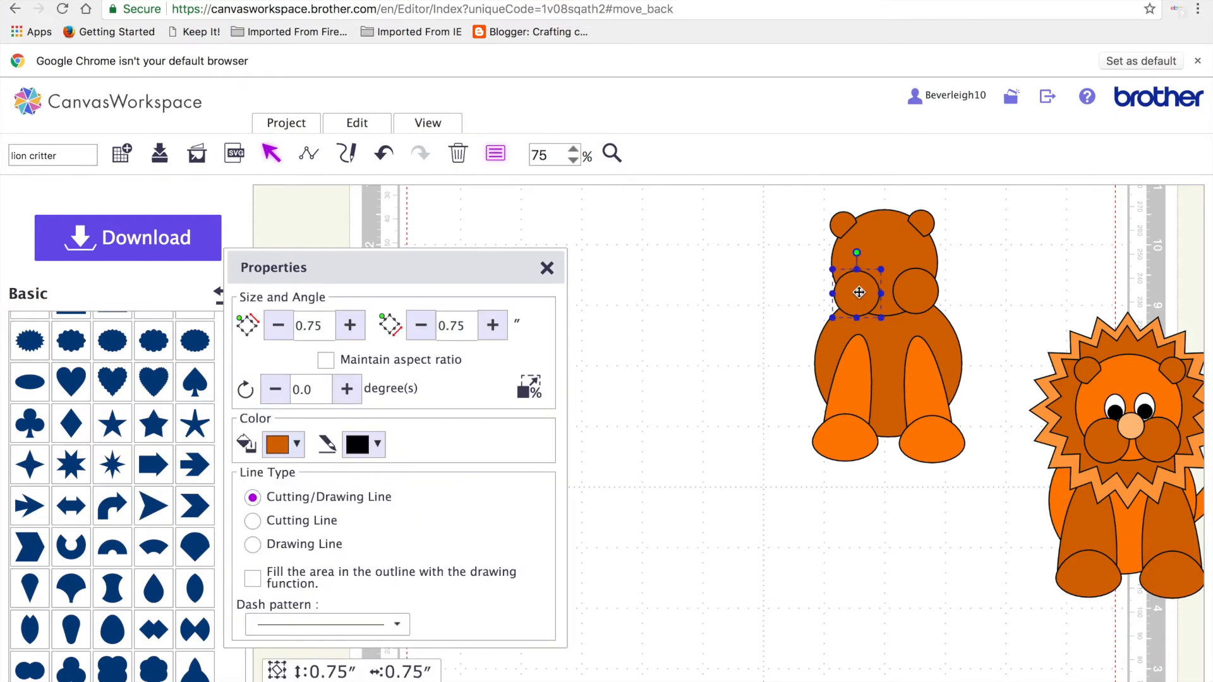
{"action": "left_click_drag", "start_coordinate": [859, 292], "coordinate": [711, 338]}
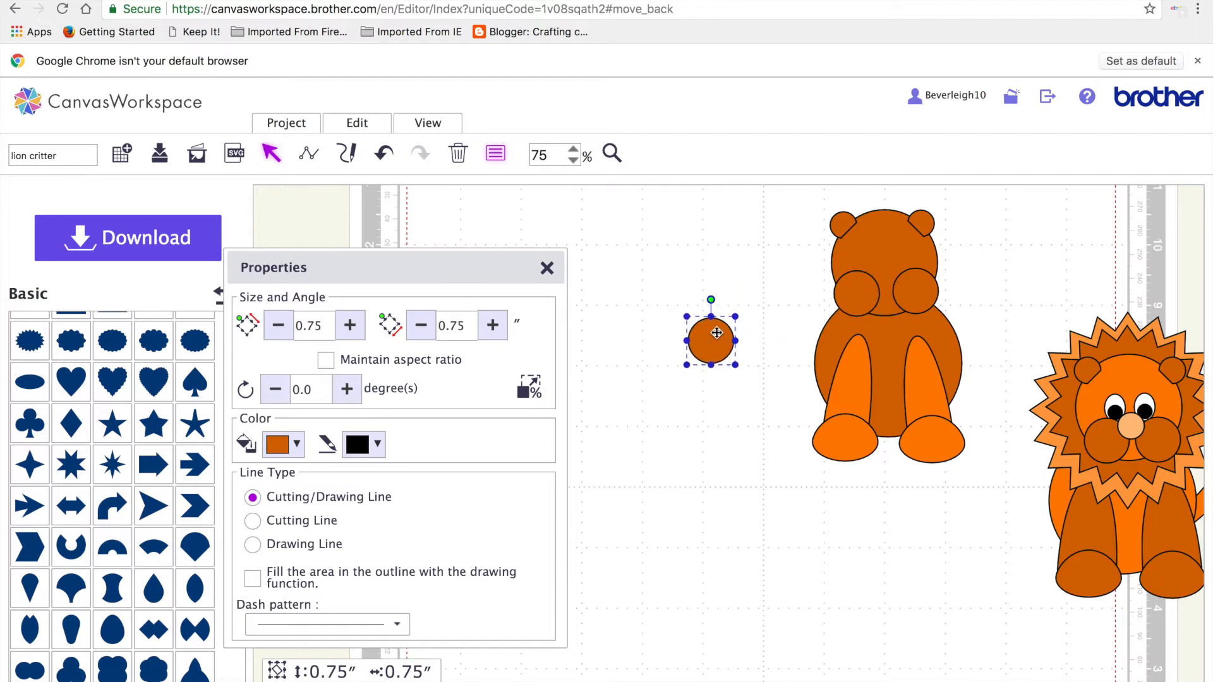
{"action": "double_click", "coordinate": [306, 325]}
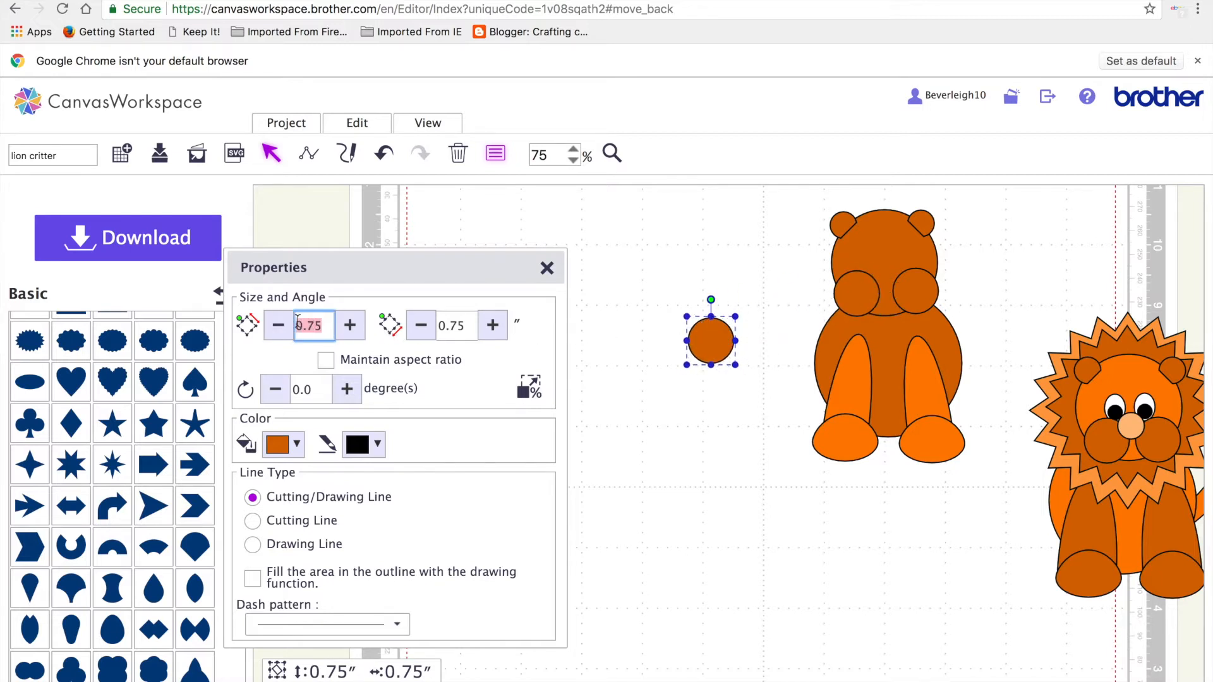
{"action": "type", "text": "0"}
{"action": "left_click", "coordinate": [325, 362]}
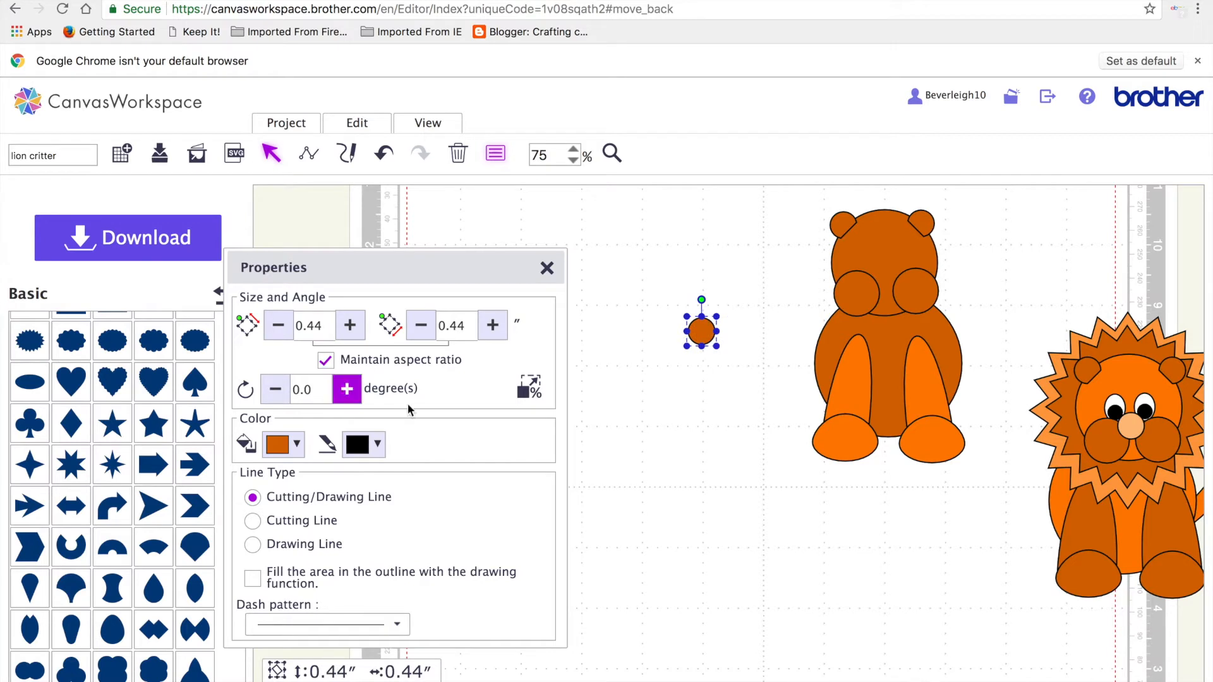
{"action": "left_click", "coordinate": [653, 426]}
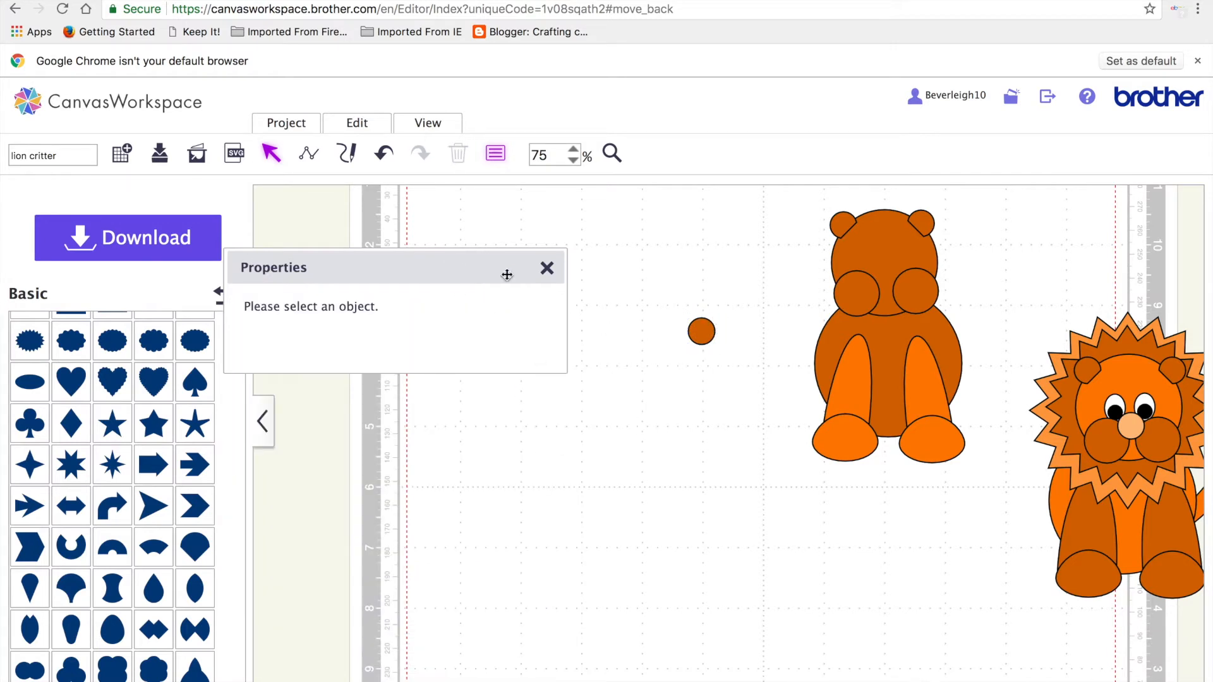
- Fill the small circle with dark brown and place it between the two cheeks as the nose
{"action": "left_click", "coordinate": [701, 331]}
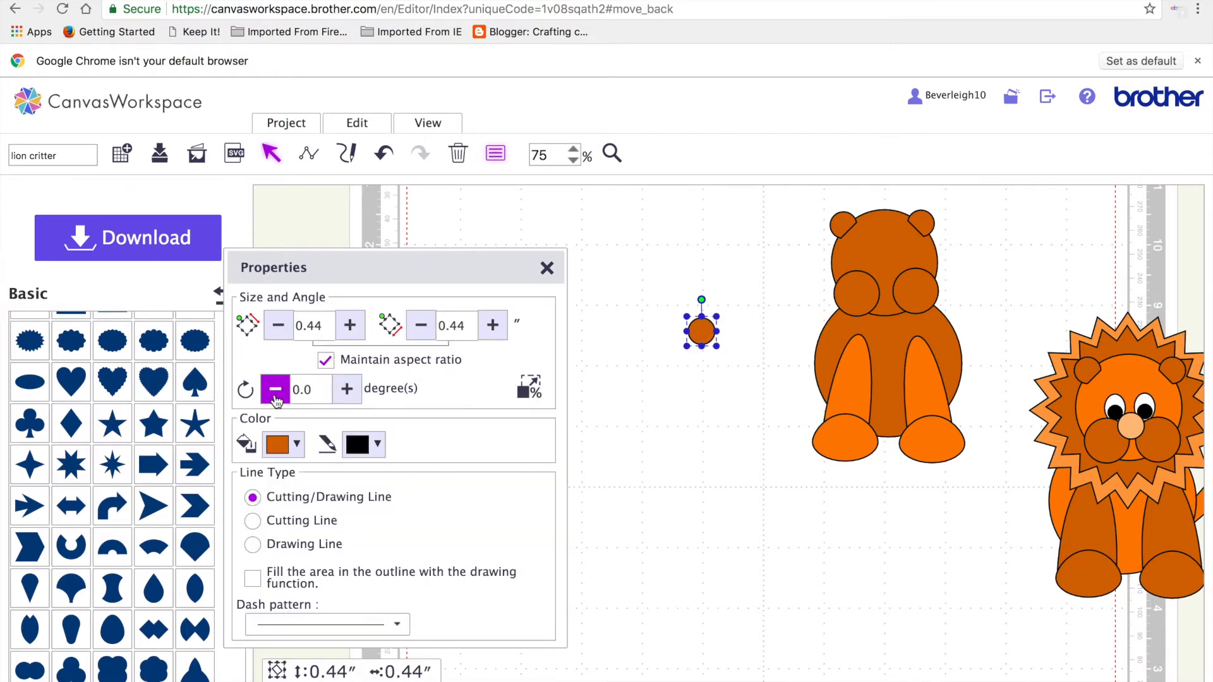
{"action": "left_click", "coordinate": [297, 445]}
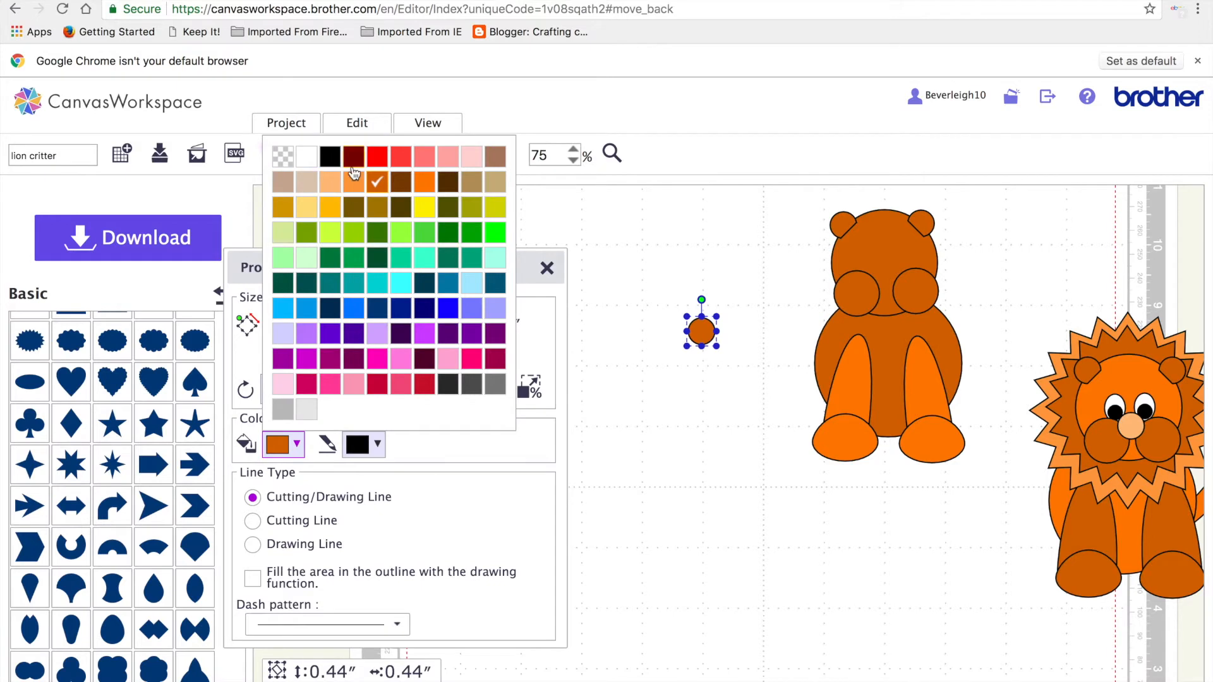
{"action": "left_click", "coordinate": [448, 183]}
{"action": "left_click_drag", "start_coordinate": [701, 331], "coordinate": [885, 279]}
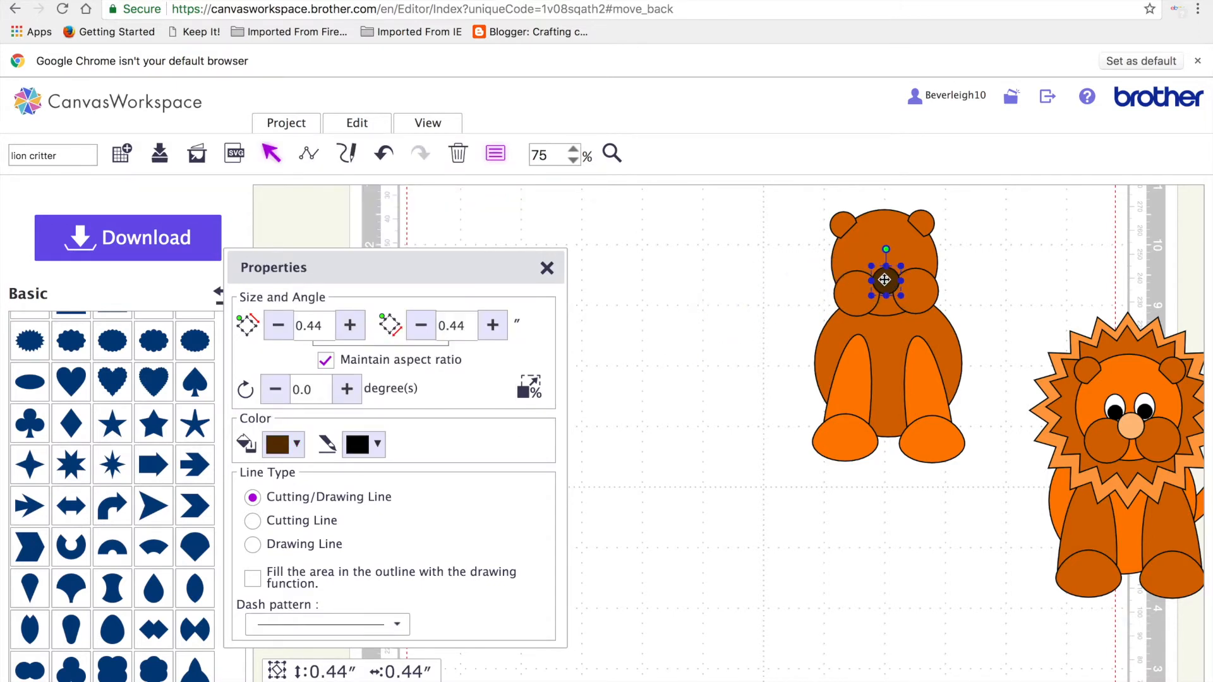
{"action": "left_click", "coordinate": [707, 433]}
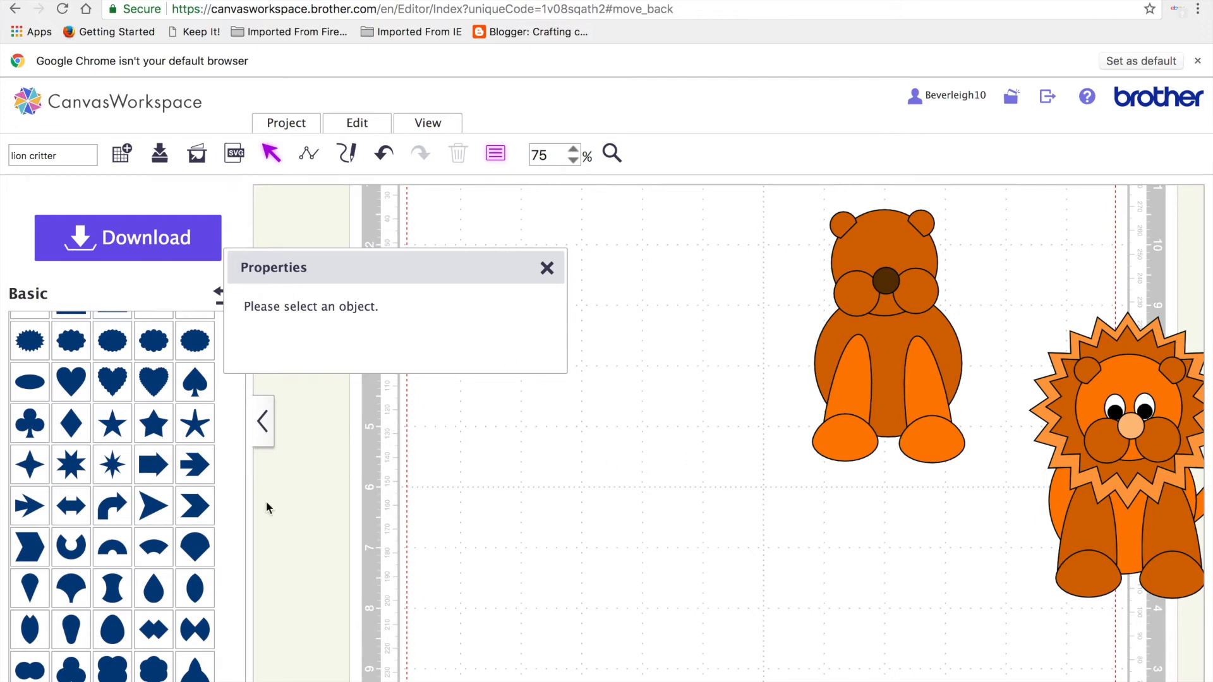
- Add a basic oval shape to the mat
{"action": "scroll", "coordinate": [154, 471], "scroll_direction": "down", "scroll_amount": 5}
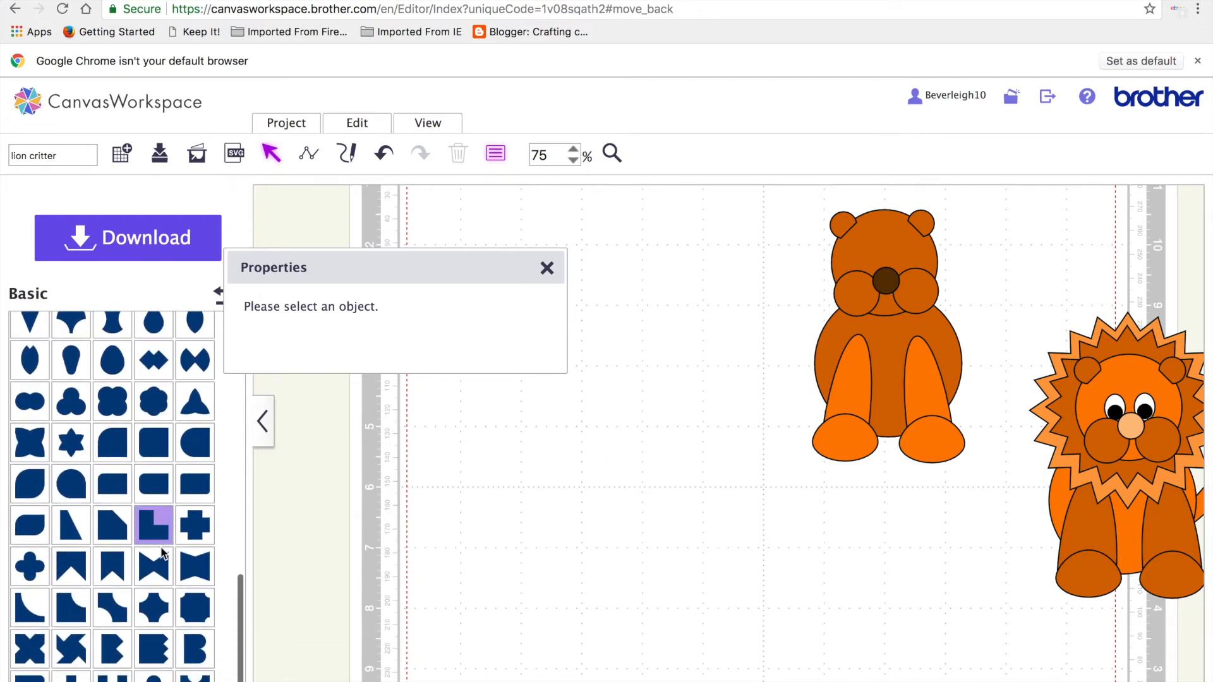
{"action": "scroll", "coordinate": [162, 553], "scroll_direction": "up", "scroll_amount": 10}
{"action": "scroll", "coordinate": [162, 554], "scroll_direction": "up", "scroll_amount": 4}
{"action": "scroll", "coordinate": [160, 548], "scroll_direction": "down", "scroll_amount": 7}
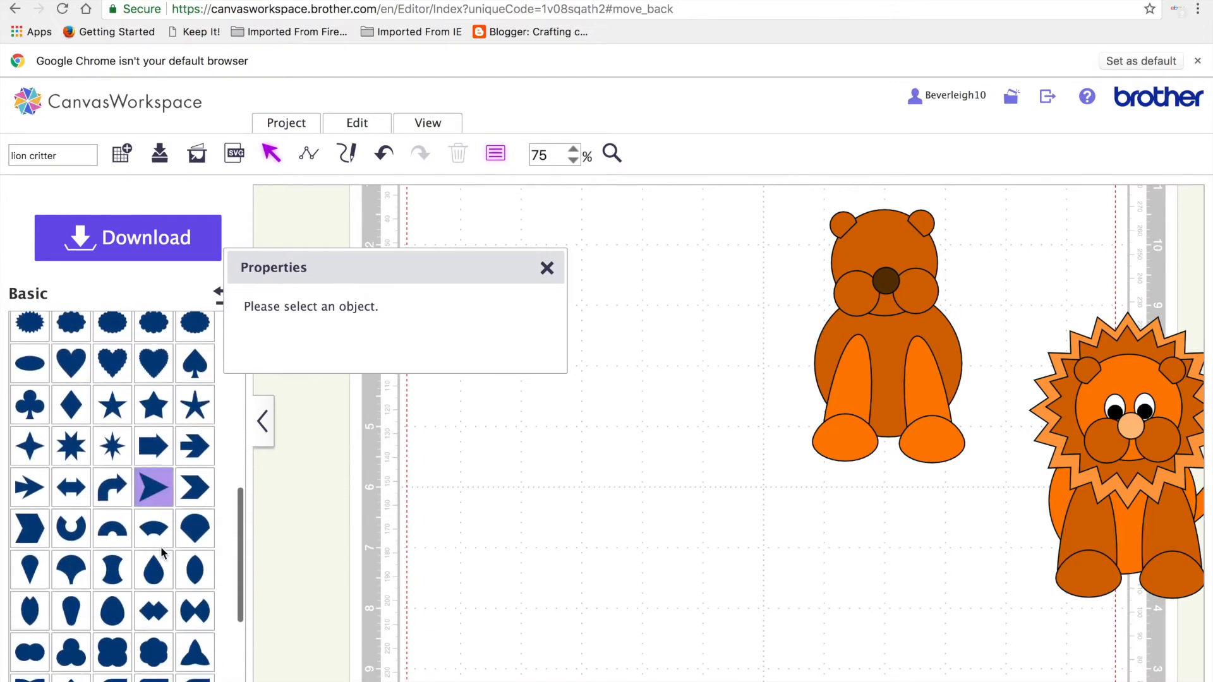
{"action": "scroll", "coordinate": [161, 547], "scroll_direction": "up", "scroll_amount": 4}
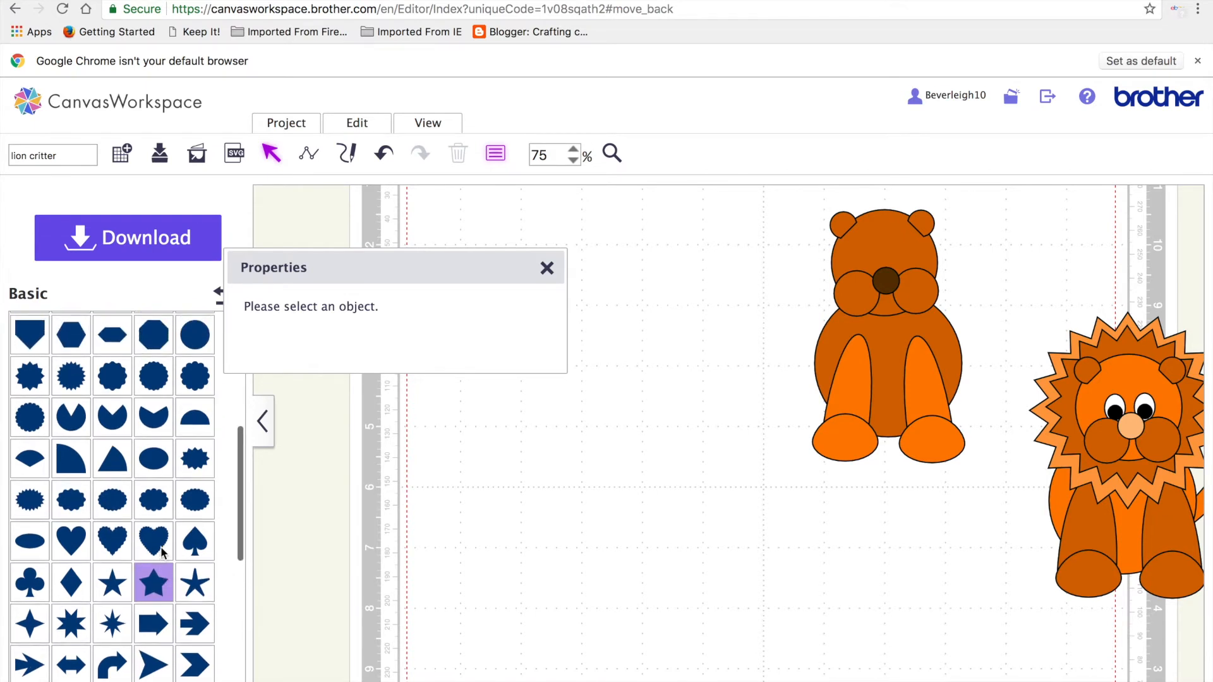
{"action": "left_click", "coordinate": [157, 466]}
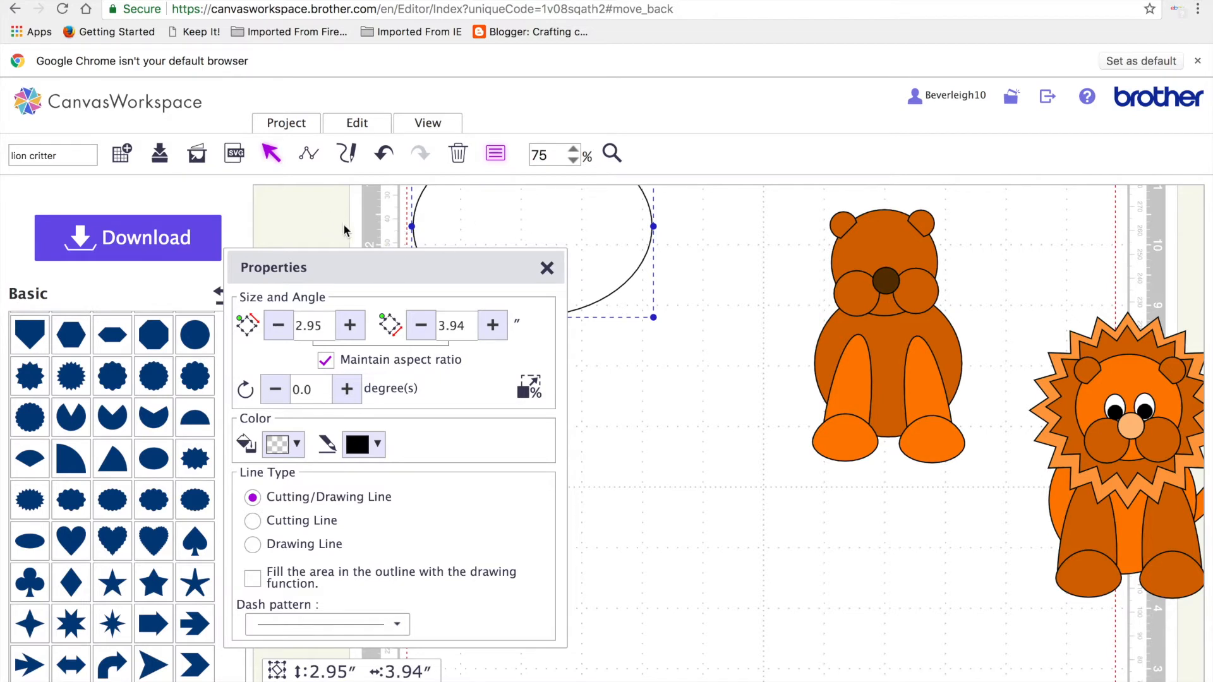
- Resize the oval to 0.46 inches high and 0.34 inches wide, with the aspect ratio unlocked
{"action": "left_click", "coordinate": [328, 318]}
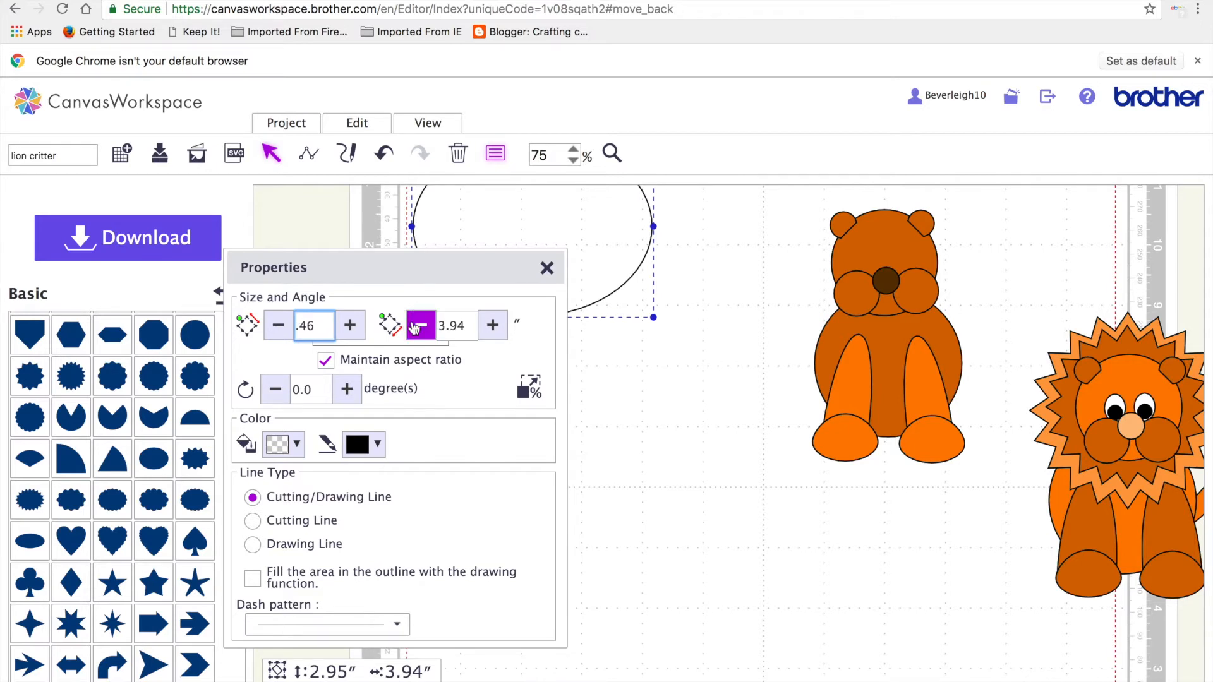
{"action": "left_click", "coordinate": [466, 326]}
{"action": "key", "text": "BackSpace"}
{"action": "key", "text": "BackSpace"}
{"action": "key", "text": "BackSpace"}
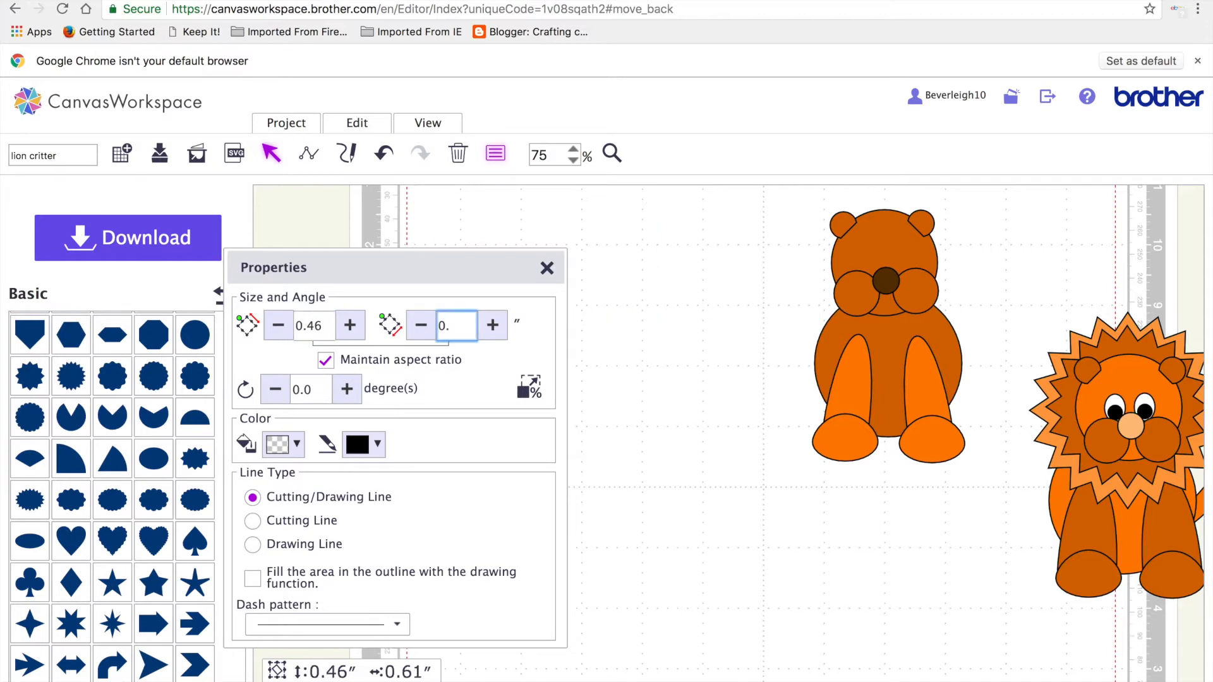
{"action": "type", "text": "08"}
{"action": "left_click", "coordinate": [326, 360]}
{"action": "left_click", "coordinate": [468, 323]}
{"action": "key", "text": "BackSpace"}
- Move the small oval to the open area left of the head and fill it with white
{"action": "left_click_drag", "start_coordinate": [509, 269], "coordinate": [456, 211]}
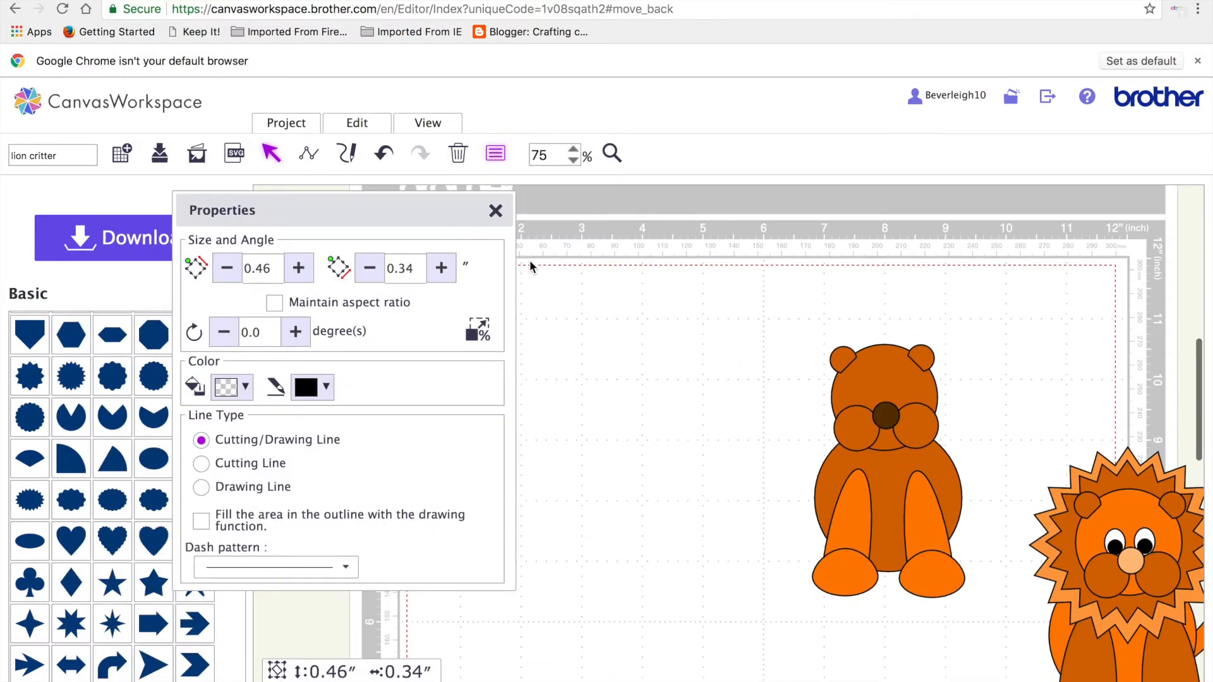
{"action": "left_click_drag", "start_coordinate": [417, 210], "coordinate": [419, 275]}
{"action": "left_click_drag", "start_coordinate": [423, 232], "coordinate": [684, 358]}
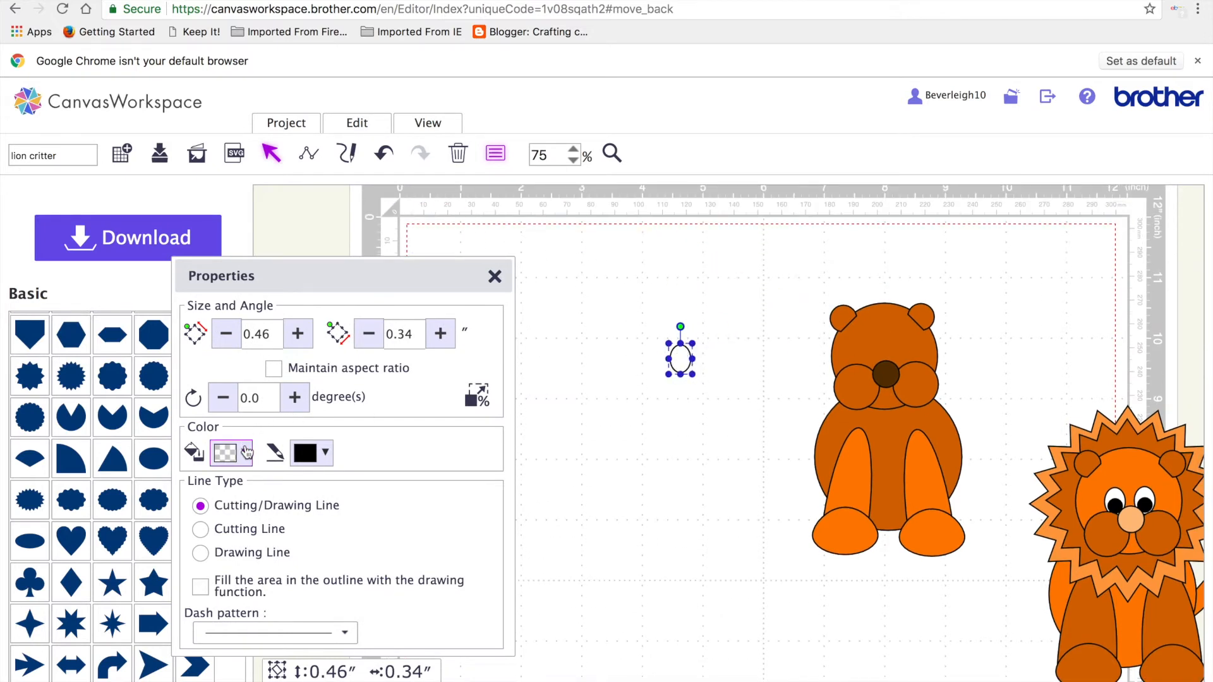
{"action": "left_click", "coordinate": [246, 453]}
{"action": "left_click", "coordinate": [231, 165]}
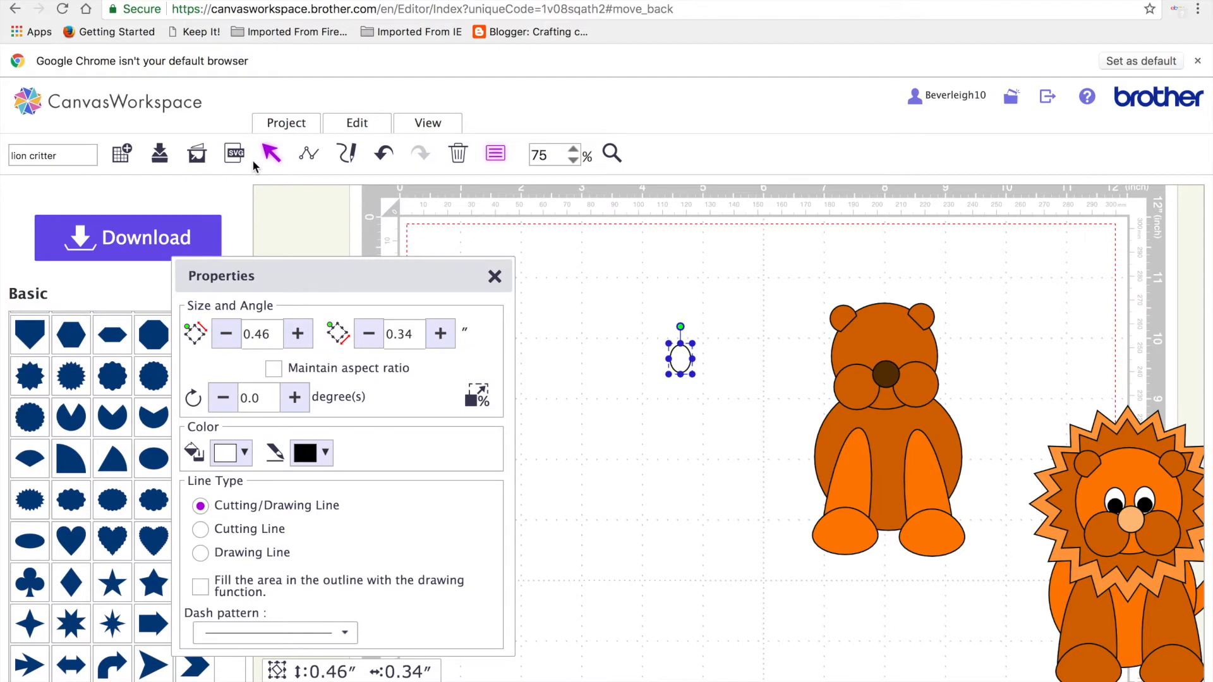
- Place the white oval on the face as the left eye, just above and left of the nose
{"action": "left_click", "coordinate": [706, 297]}
{"action": "left_click_drag", "start_coordinate": [415, 277], "coordinate": [496, 336]}
{"action": "left_click", "coordinate": [381, 153]}
{"action": "left_click", "coordinate": [676, 359]}
{"action": "left_click_drag", "start_coordinate": [675, 359], "coordinate": [858, 359]}
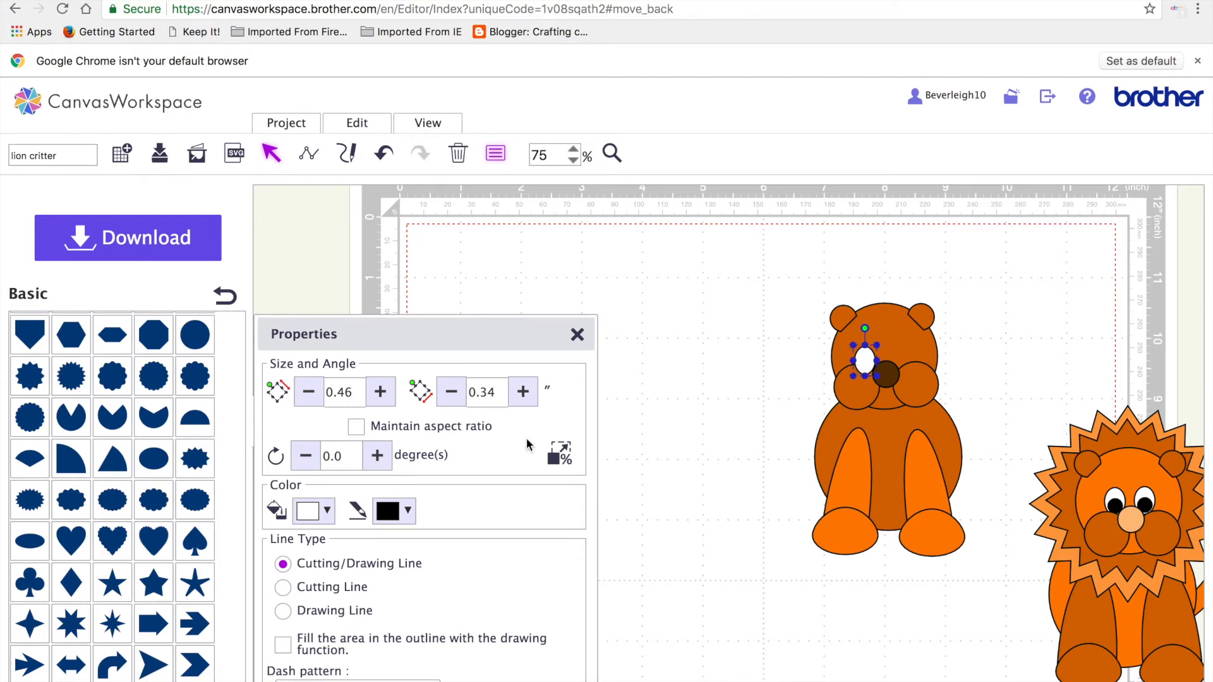
- Duplicate the white eye and place the copy on the other side of the nose, level with the first eye
{"action": "key", "text": "ctrl+c"}
{"action": "key", "text": "ctrl+v"}
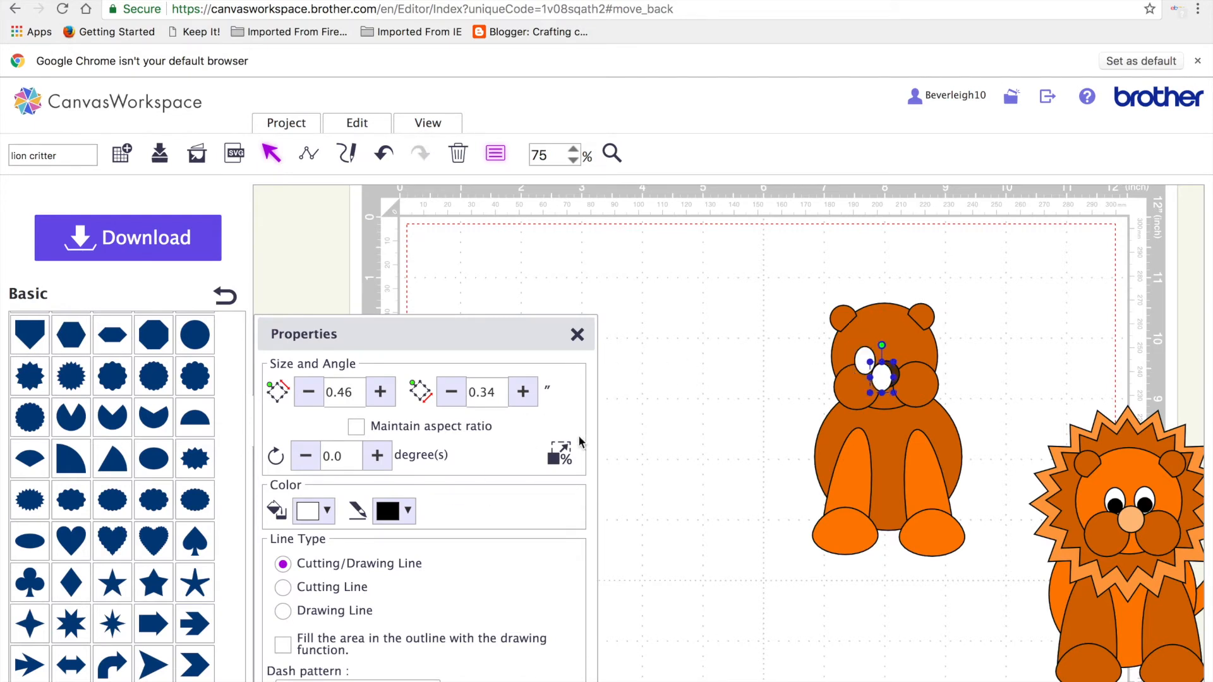
{"action": "left_click_drag", "start_coordinate": [880, 375], "coordinate": [908, 359]}
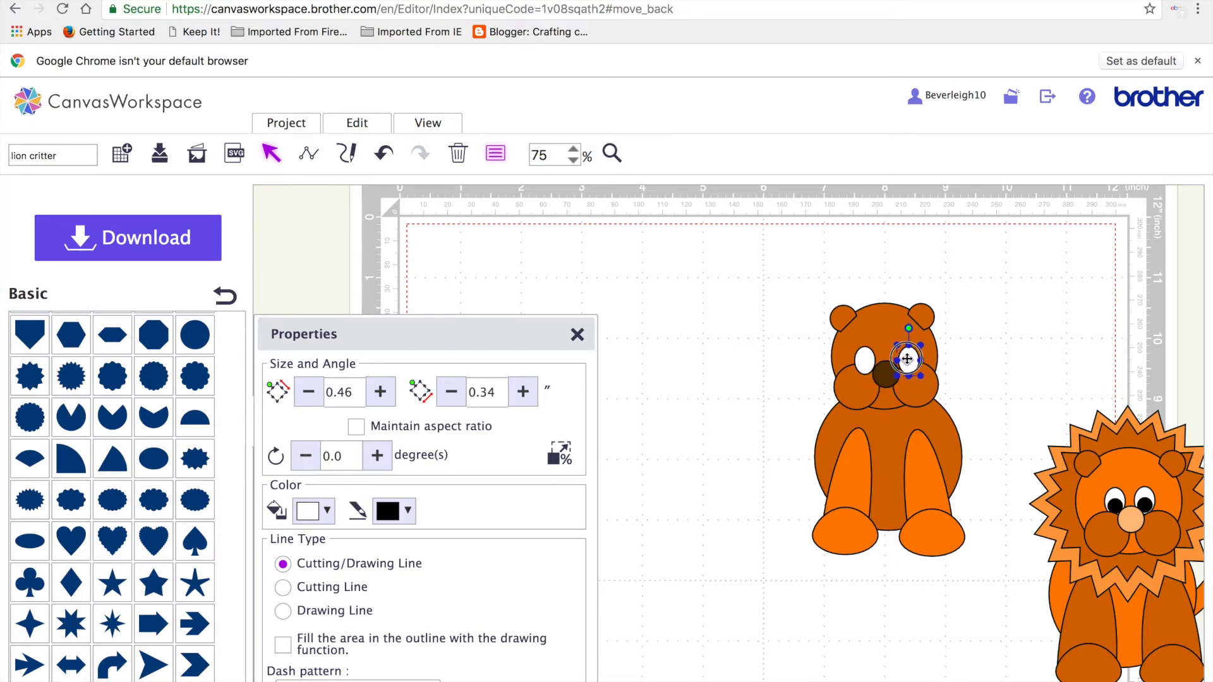
- Group the two white eye ovals together
{"action": "left_click", "coordinate": [866, 358], "text": "shift"}
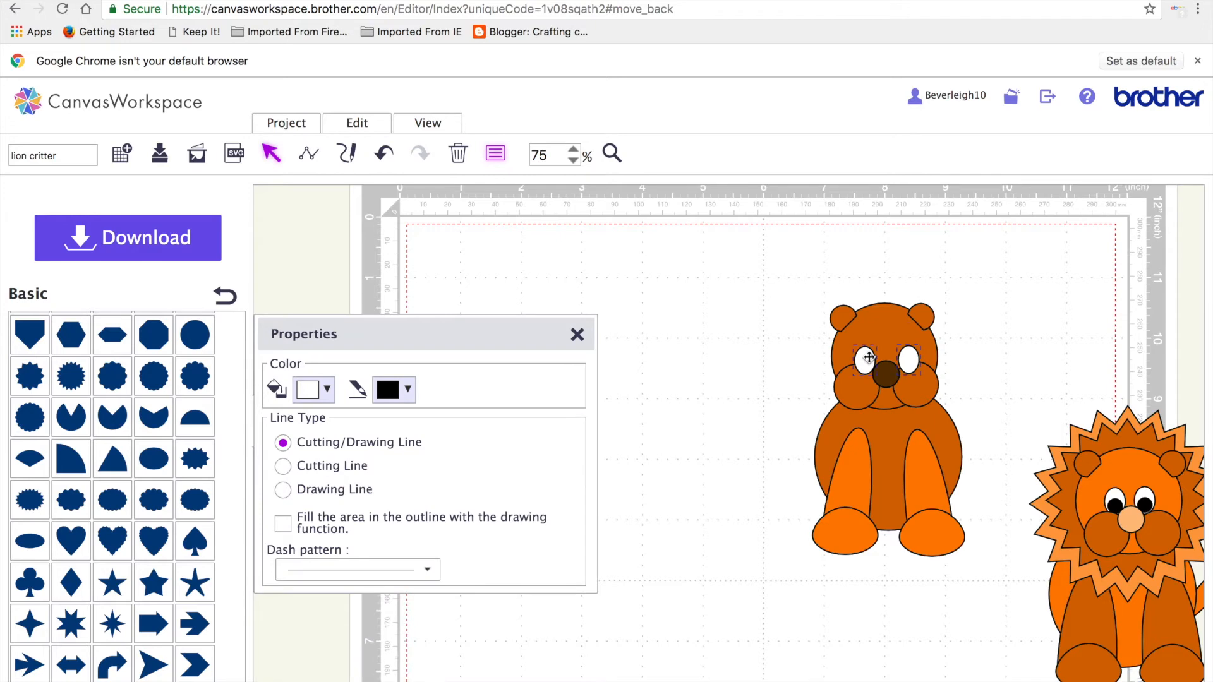
{"action": "left_click", "coordinate": [375, 129]}
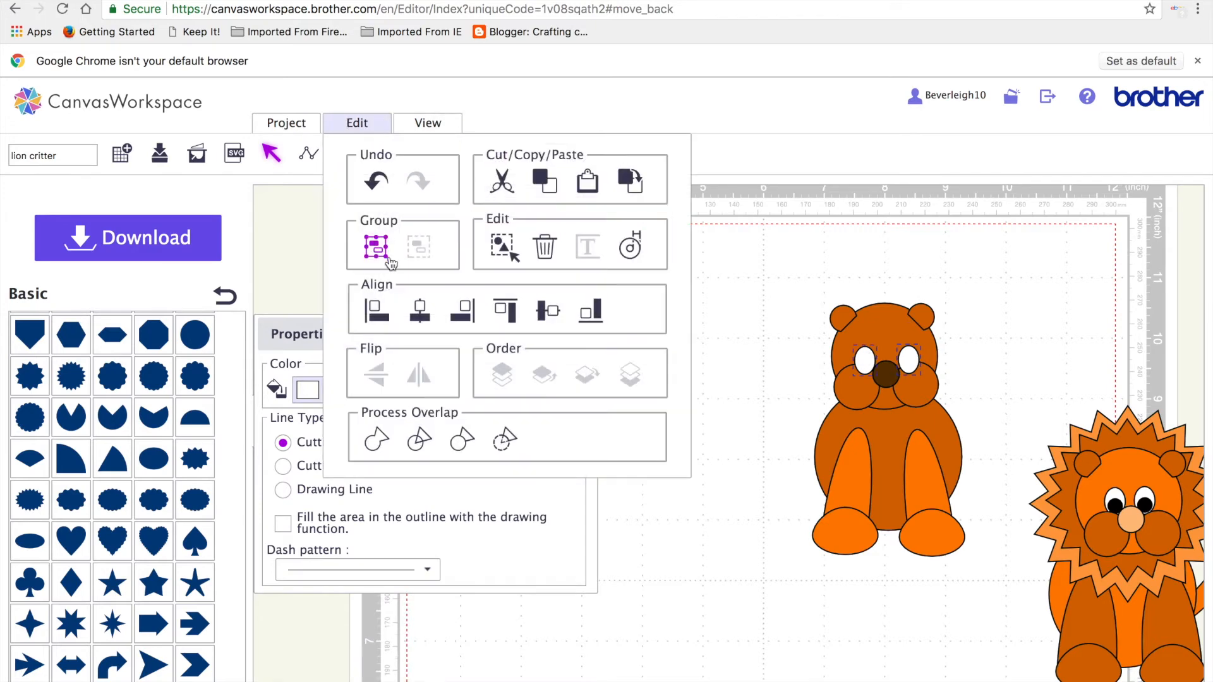
{"action": "left_click", "coordinate": [382, 248]}
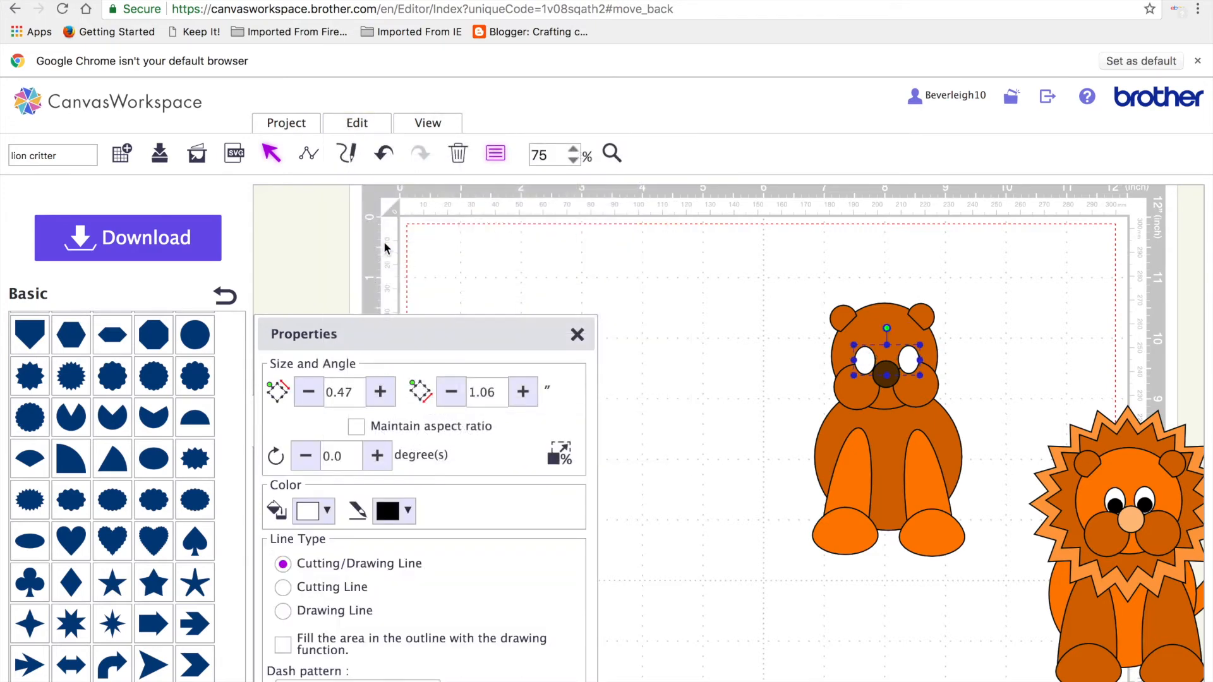
- Send the grouped white eyes backward in the stacking order until they sit behind the nose and cheeks
{"action": "left_click", "coordinate": [372, 125]}
{"action": "left_click", "coordinate": [578, 377]}
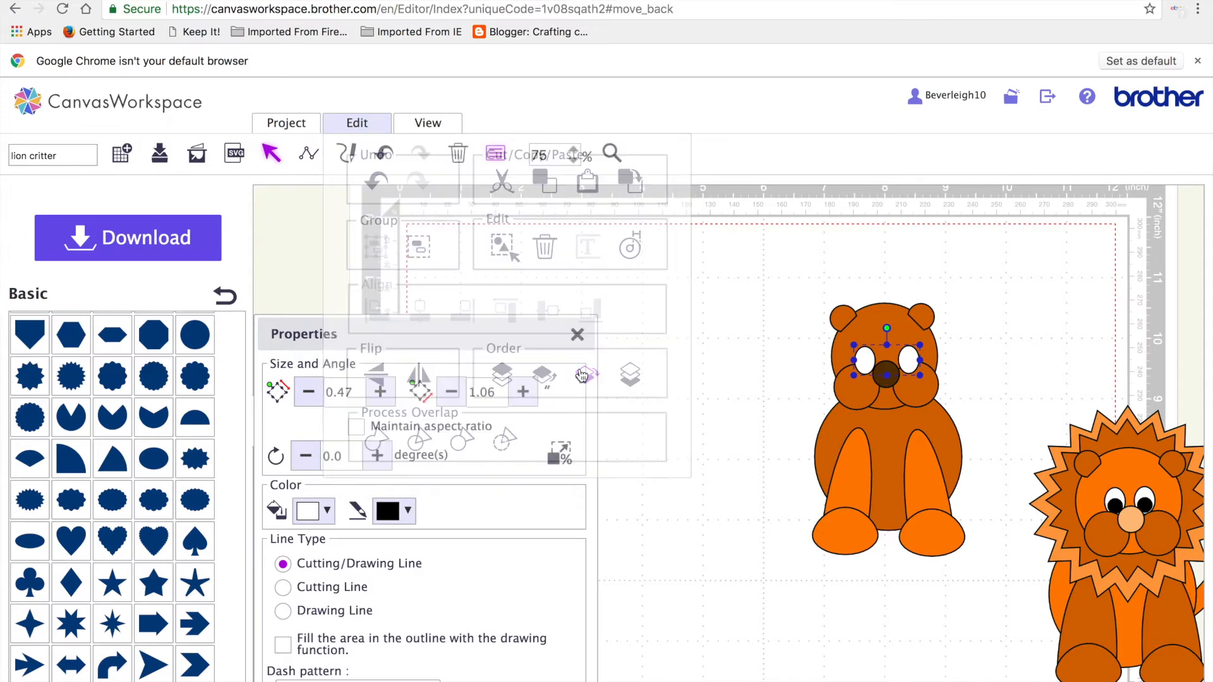
{"action": "left_click", "coordinate": [354, 125]}
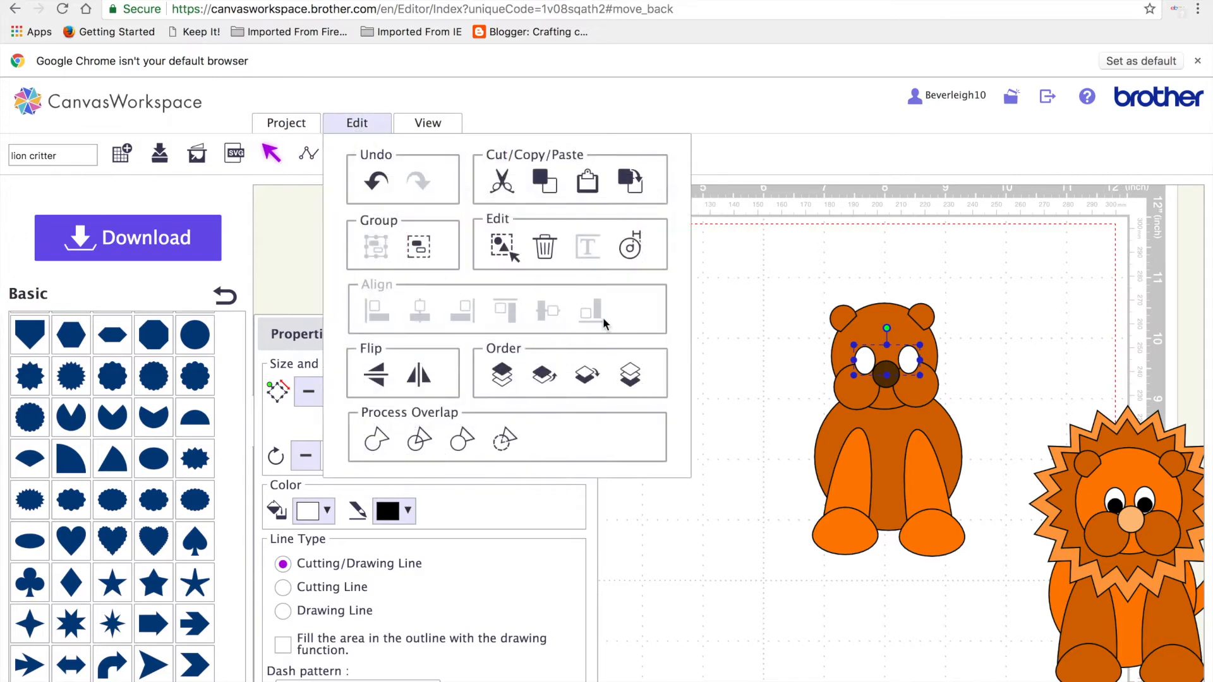
{"action": "left_click", "coordinate": [585, 376]}
{"action": "left_click", "coordinate": [365, 126]}
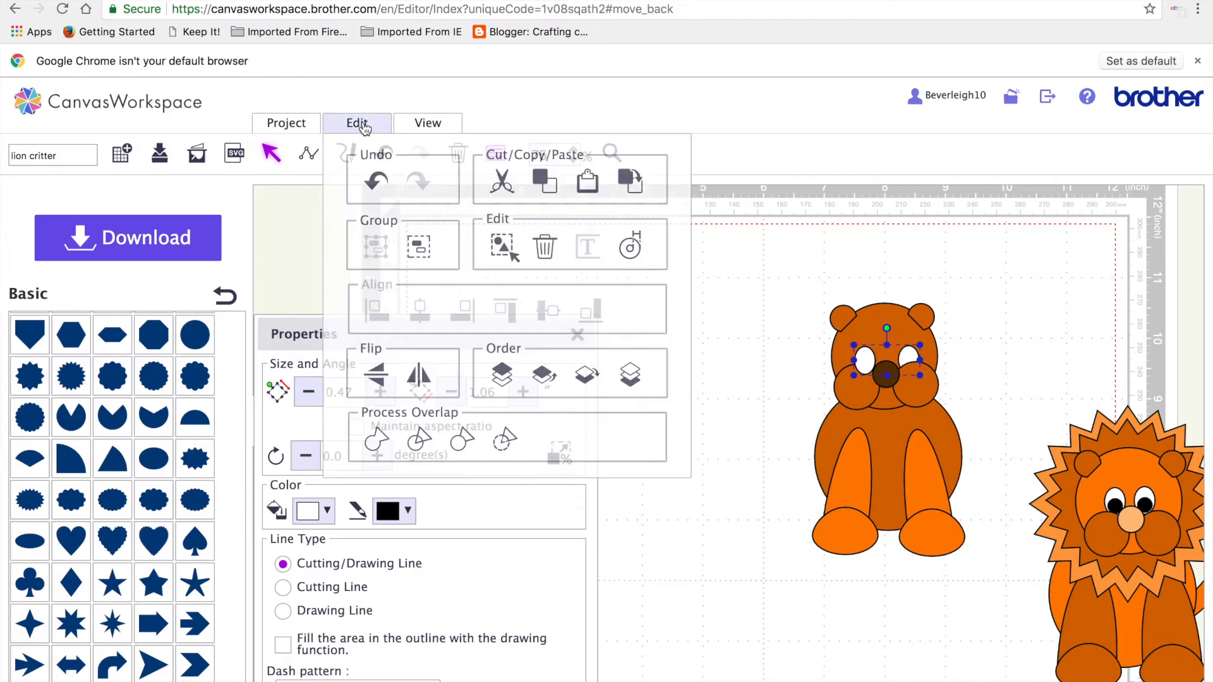
{"action": "left_click", "coordinate": [584, 378]}
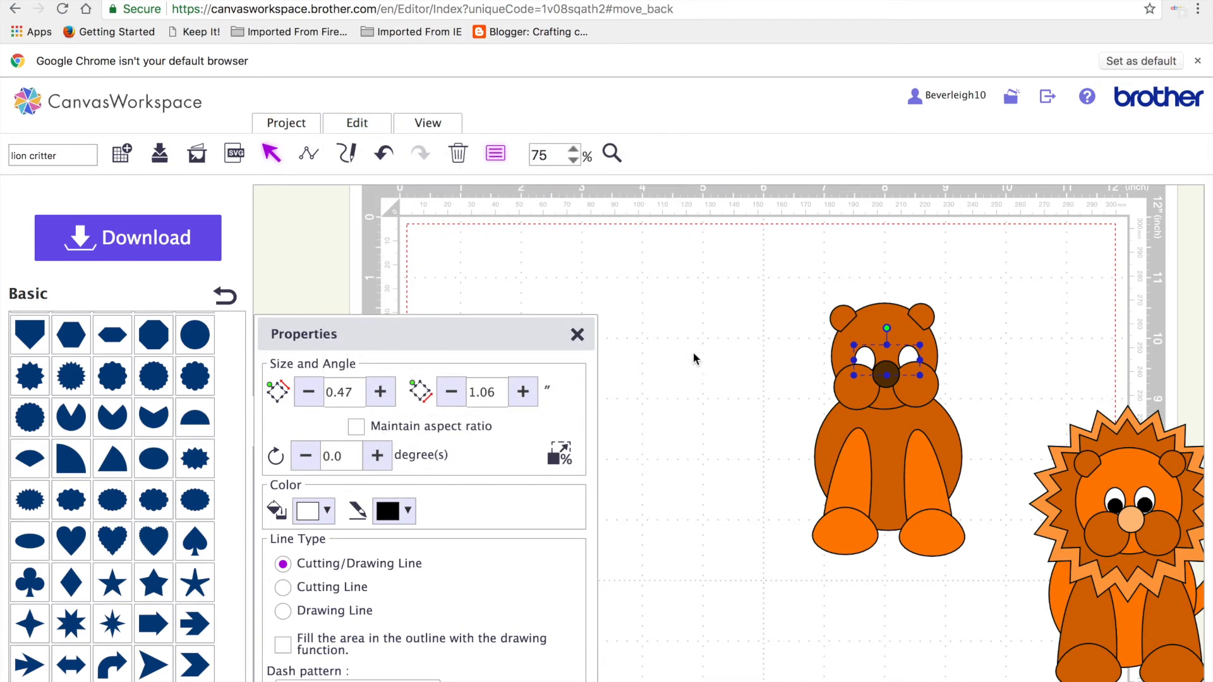
- Ungroup the two white eye ovals and clear the selection
{"action": "left_click", "coordinate": [357, 124]}
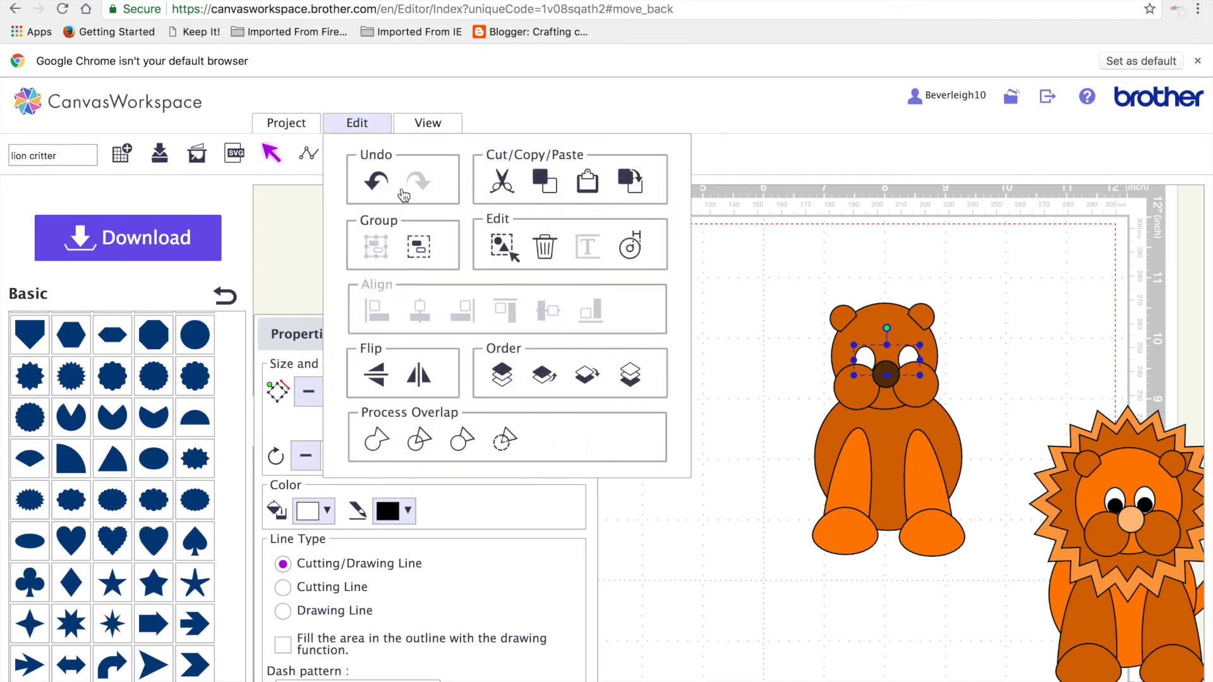
{"action": "left_click", "coordinate": [422, 255]}
{"action": "left_click", "coordinate": [698, 447]}
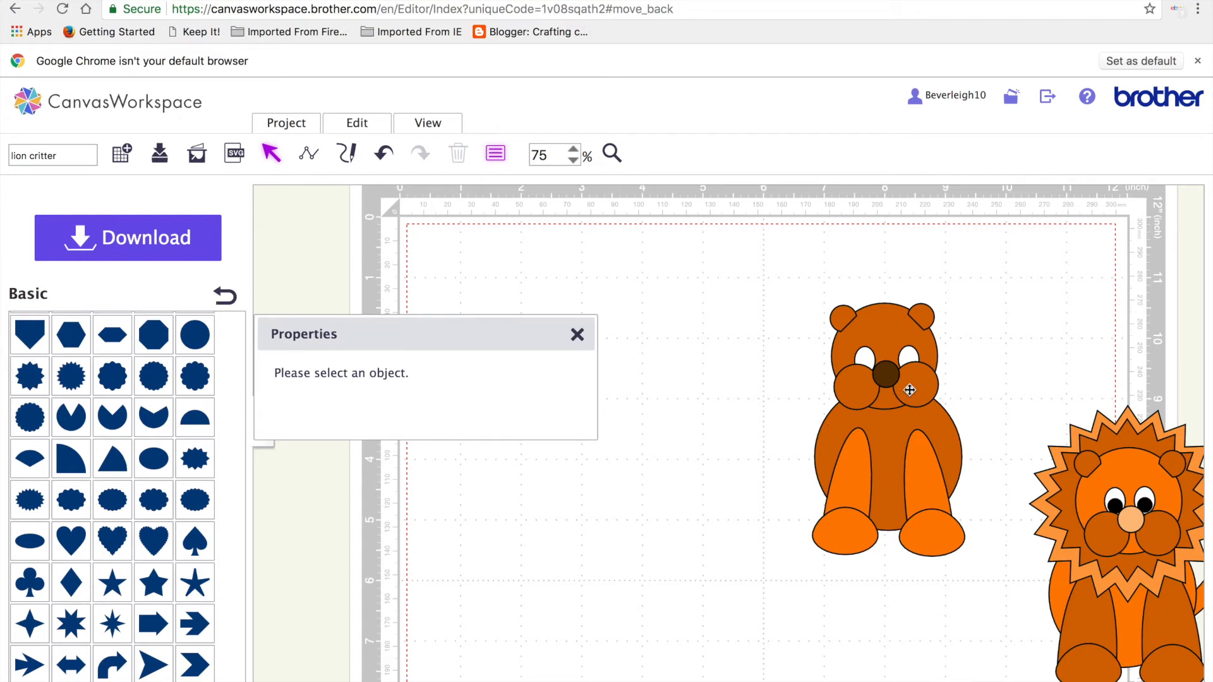
- Duplicate the right cheek circle and move the copy to the open area left of the head
{"action": "left_click", "coordinate": [1111, 528]}
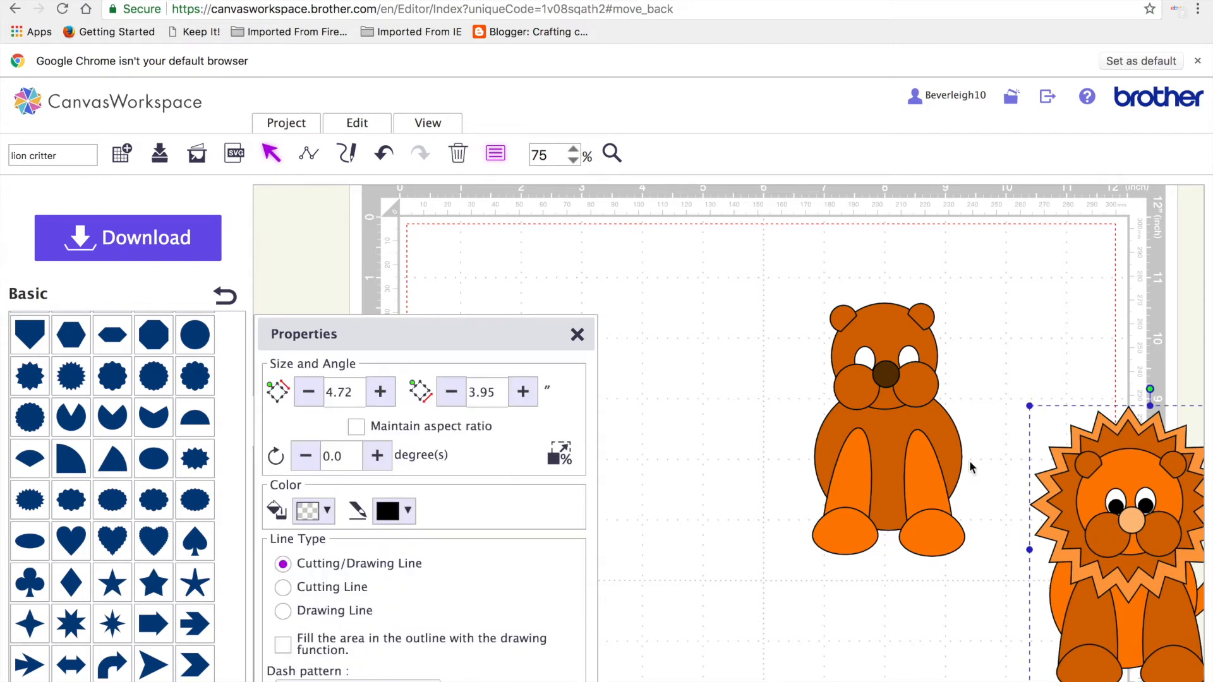
{"action": "left_click", "coordinate": [923, 371]}
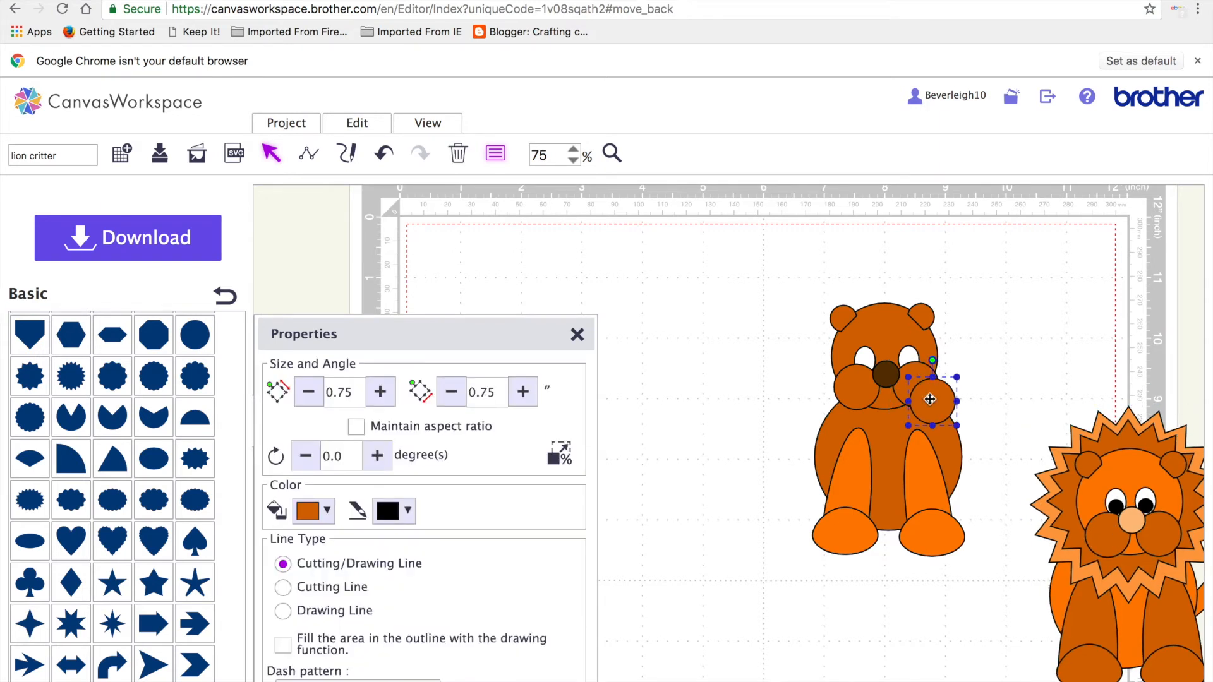
{"action": "left_click_drag", "start_coordinate": [927, 387], "coordinate": [774, 395]}
- Resize the copied circle to 0.25 inches with its aspect ratio maintained
{"action": "left_click", "coordinate": [352, 392]}
{"action": "key", "text": "BackSpace"}
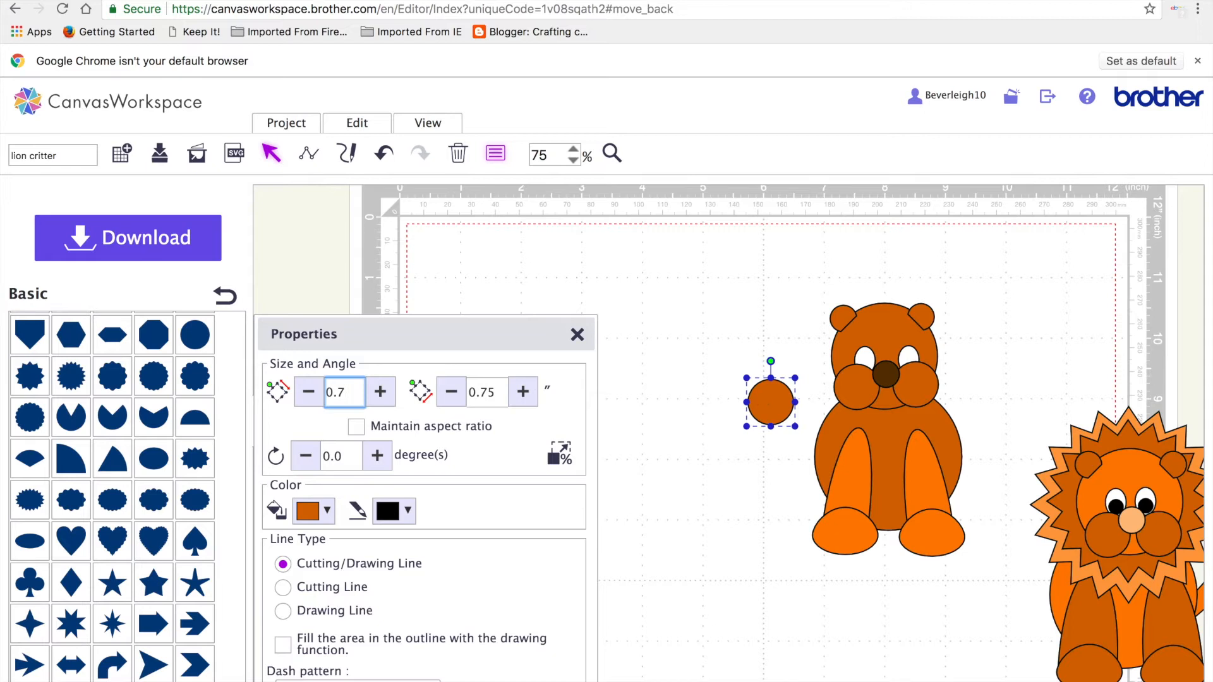
{"action": "left_click", "coordinate": [356, 430]}
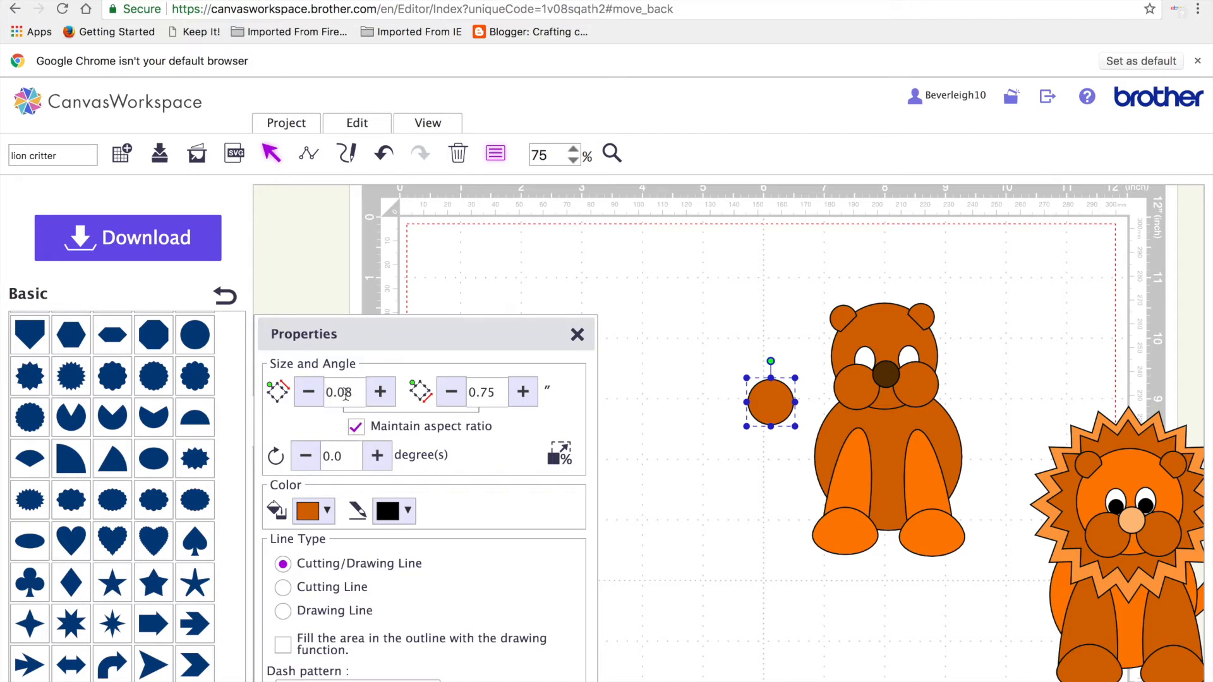
{"action": "left_click", "coordinate": [355, 392]}
{"action": "key", "text": "BackSpace"}
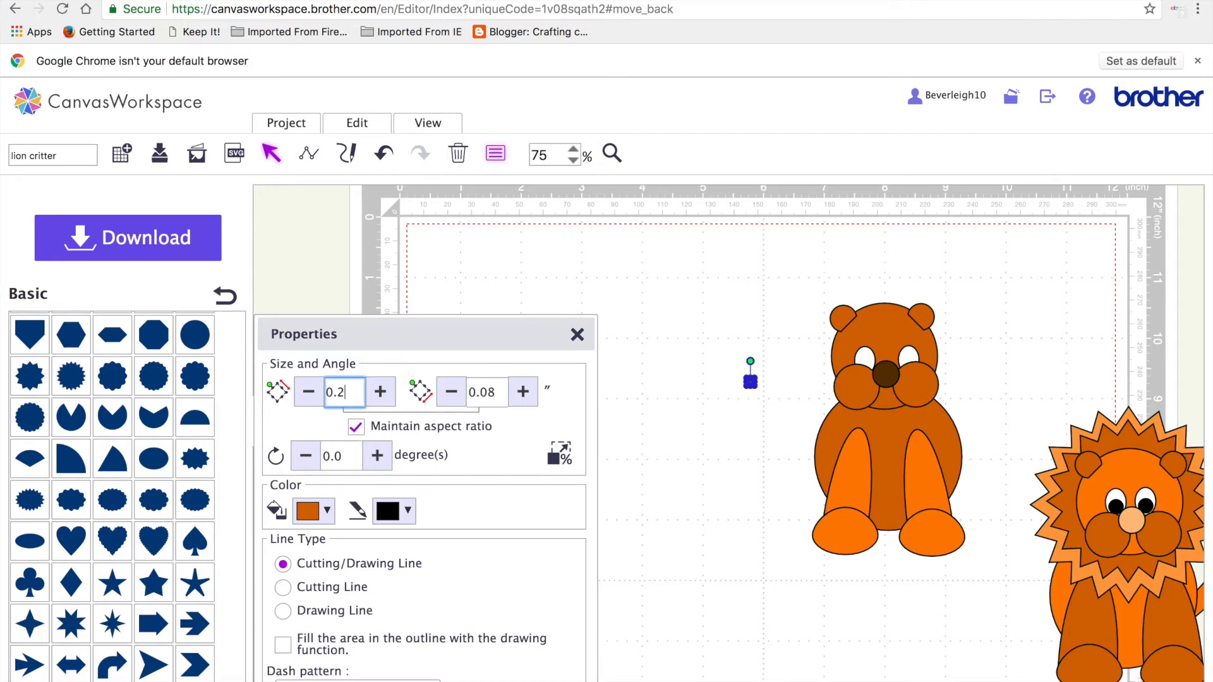
{"action": "key", "text": "Return"}
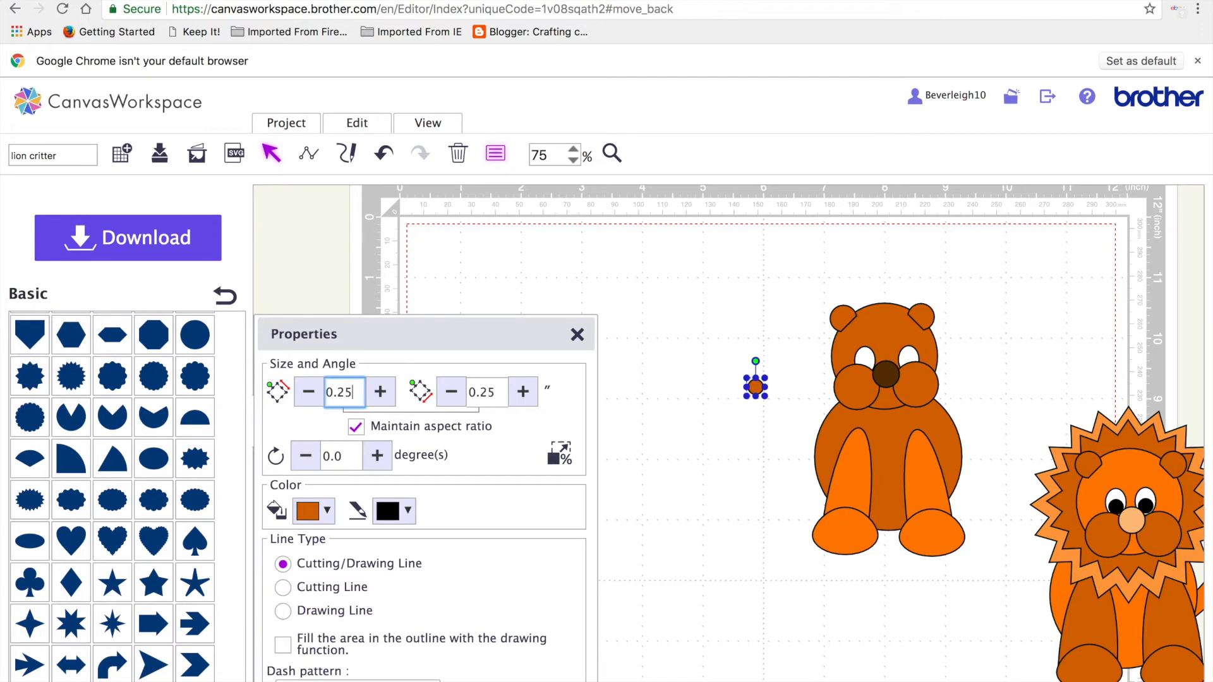
- Fill the small 0.25-inch circle with black as a pupil
{"action": "left_click", "coordinate": [327, 513]}
{"action": "left_click", "coordinate": [360, 223]}
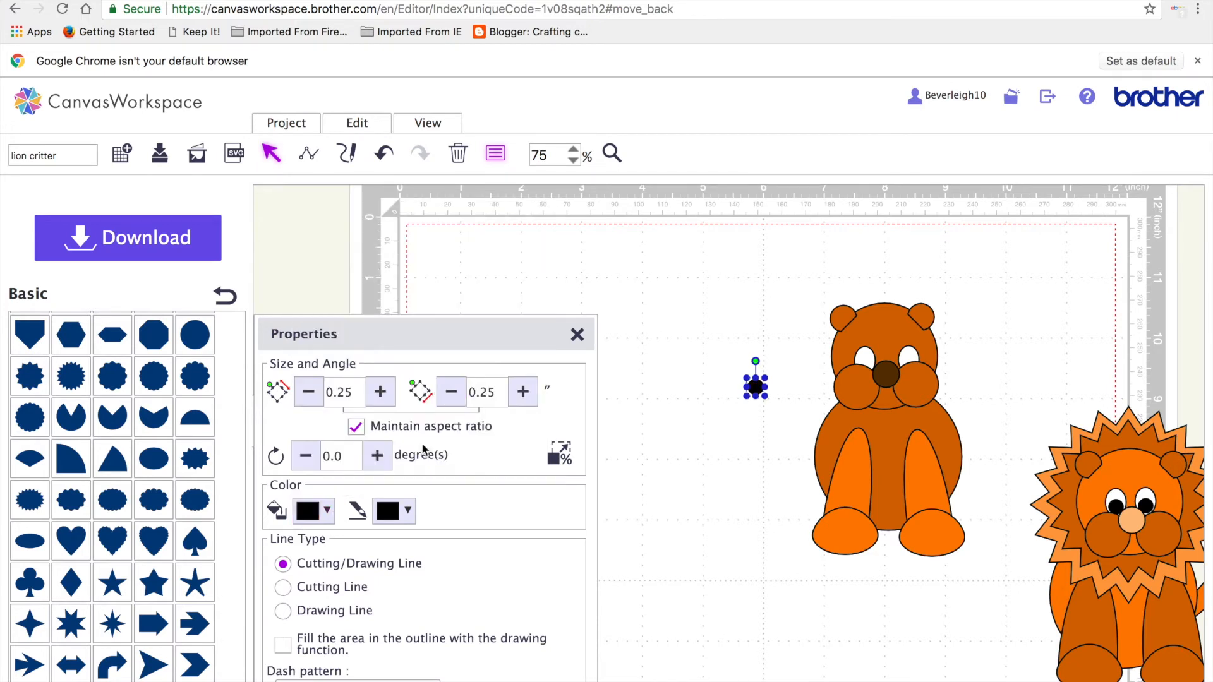
{"action": "left_click", "coordinate": [663, 481]}
- Duplicate the black pupil and place one of the two on the lower part of the left white eye
{"action": "left_click", "coordinate": [755, 386]}
{"action": "key", "text": "super+c"}
{"action": "key", "text": "super+v"}
{"action": "left_click_drag", "start_coordinate": [772, 403], "coordinate": [865, 359]}
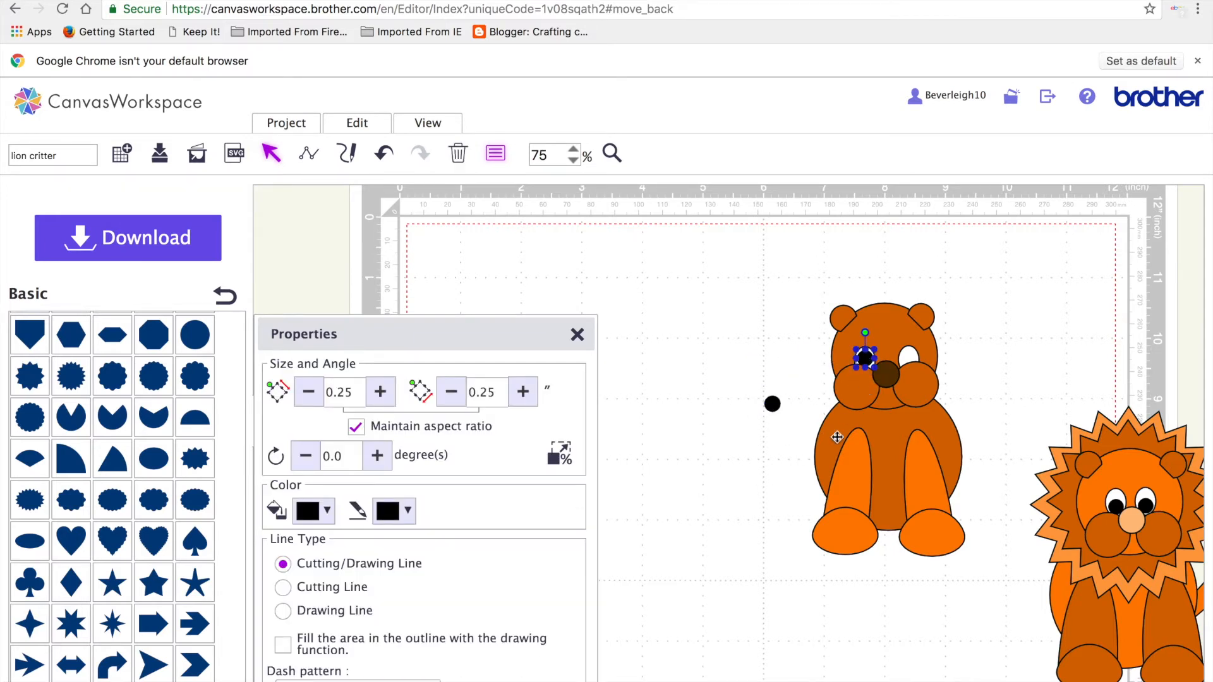
{"action": "key", "text": "Down"}
{"action": "key", "text": "Down"}
{"action": "key", "text": "Down"}
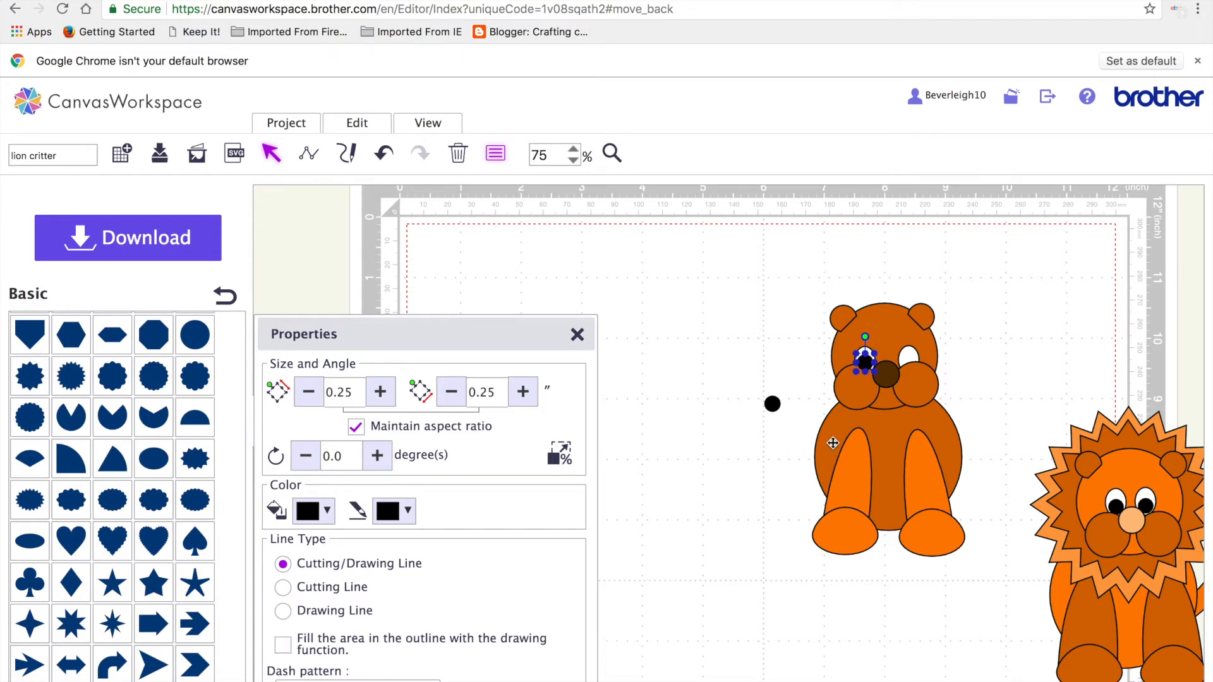
- Place the remaining black pupil on the right white eye, level with the left pupil
{"action": "left_click_drag", "start_coordinate": [772, 403], "coordinate": [908, 362]}
{"action": "left_click", "coordinate": [708, 513]}
{"action": "left_click", "coordinate": [763, 484]}
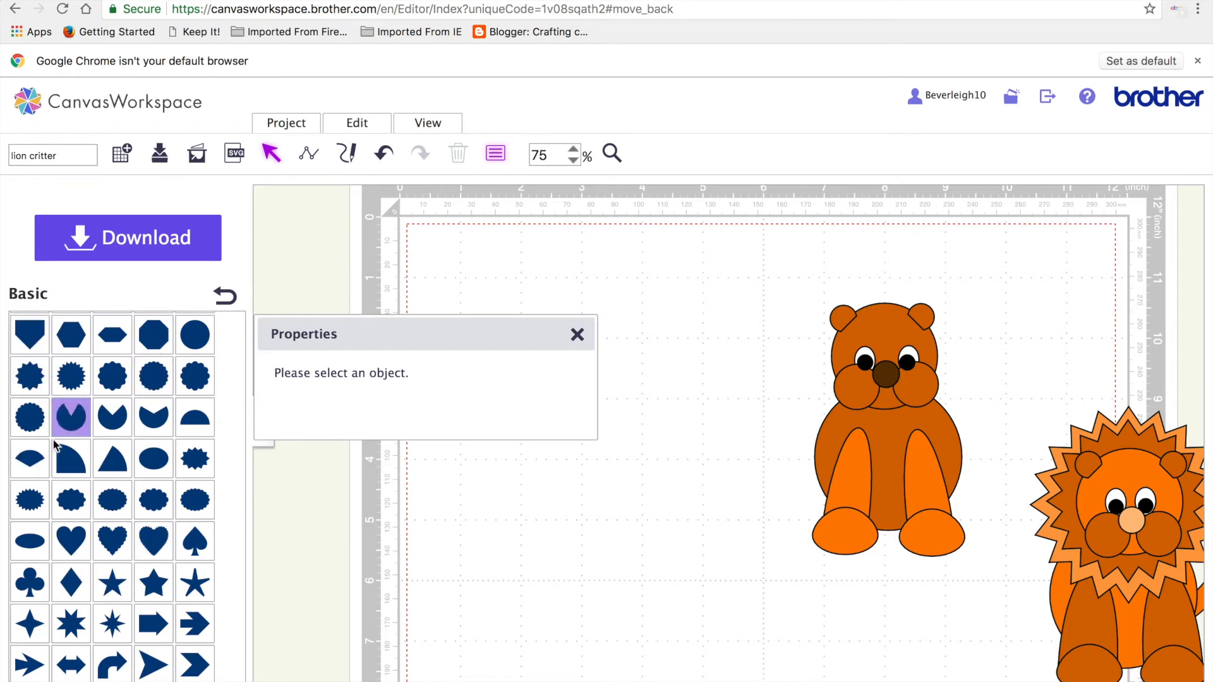
- Add the starburst shape with many fine points for the mane and set its size to 2.68 inches
{"action": "left_click", "coordinate": [27, 384]}
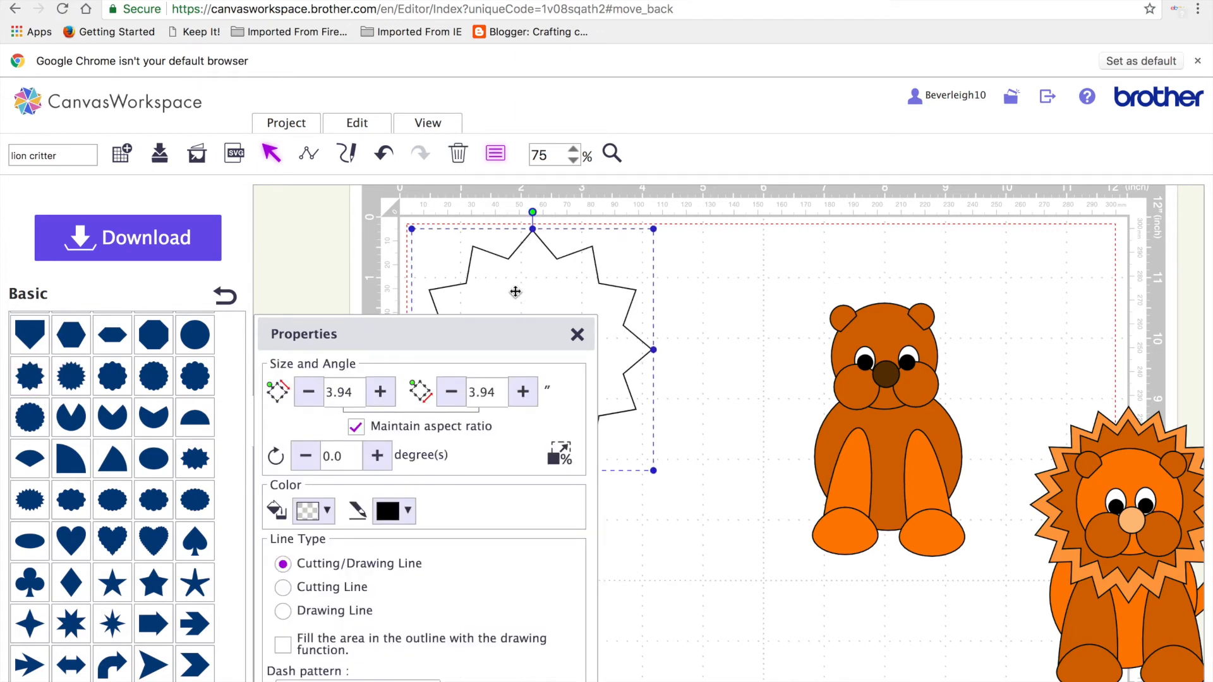
{"action": "key", "text": "Delete"}
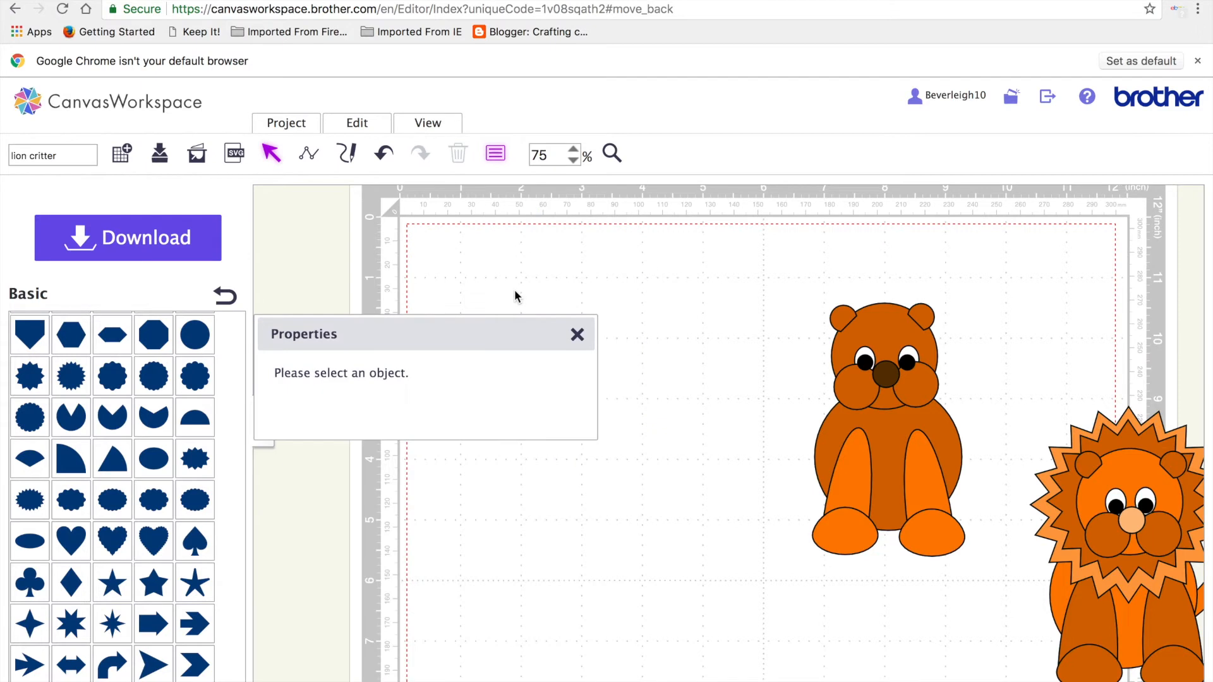
{"action": "left_click", "coordinate": [72, 375]}
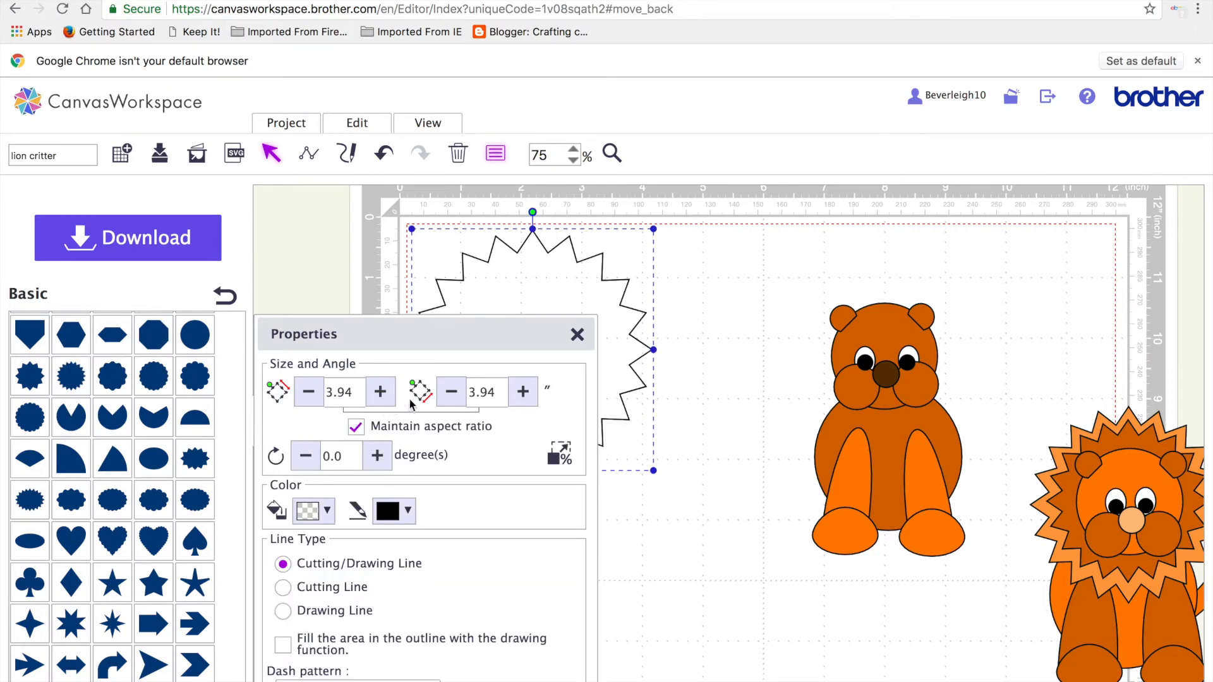
{"action": "left_click", "coordinate": [360, 392]}
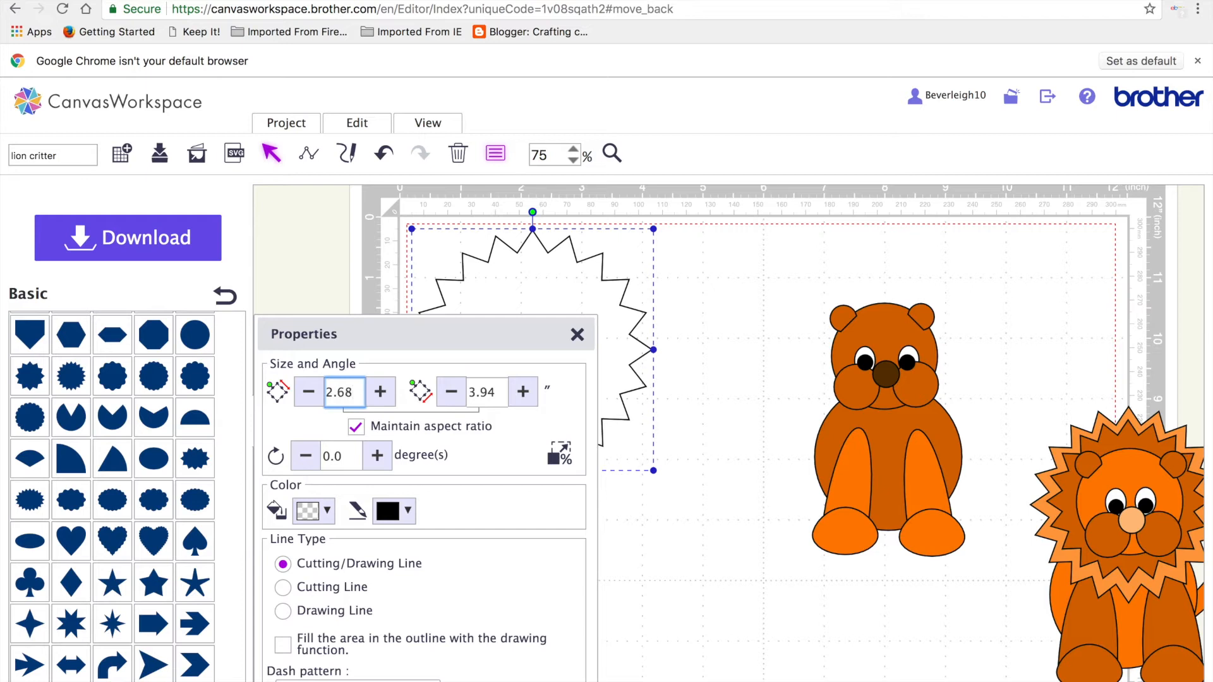
{"action": "type", "text": "2.68"}
{"action": "key", "text": "Return"}
{"action": "left_click", "coordinate": [636, 479]}
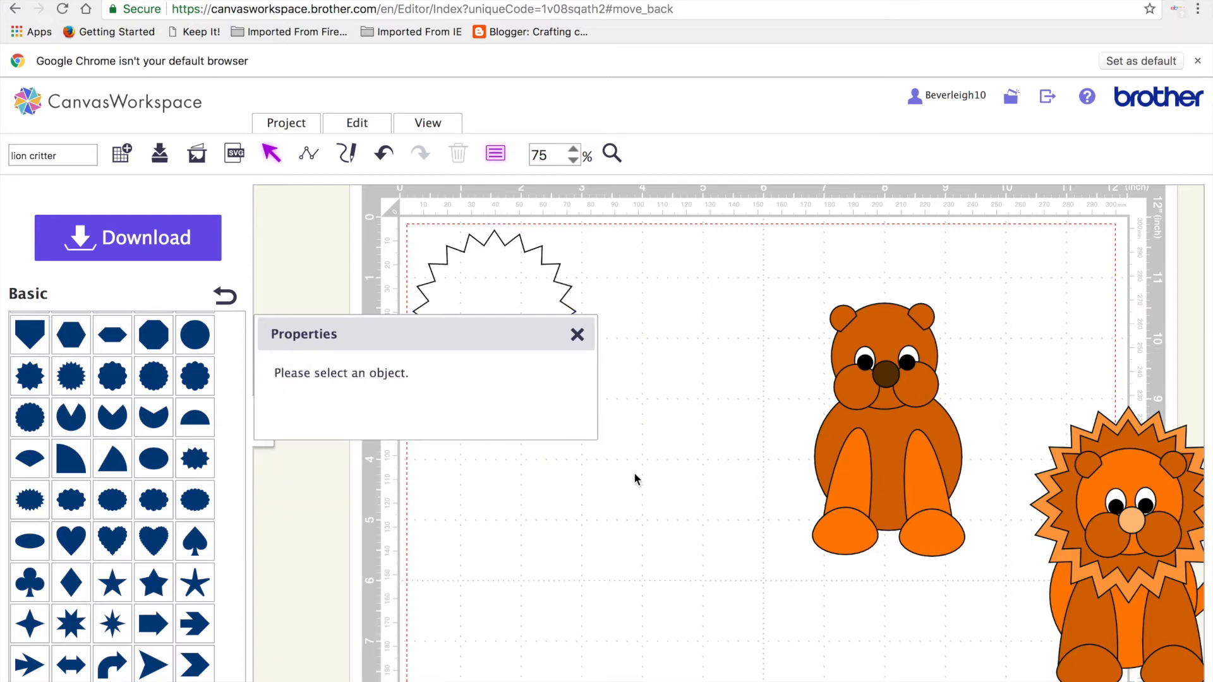
- Duplicate the starburst into the open area beside it and set the copy's size to 3.24 inches
{"action": "left_click_drag", "start_coordinate": [479, 273], "coordinate": [710, 285]}
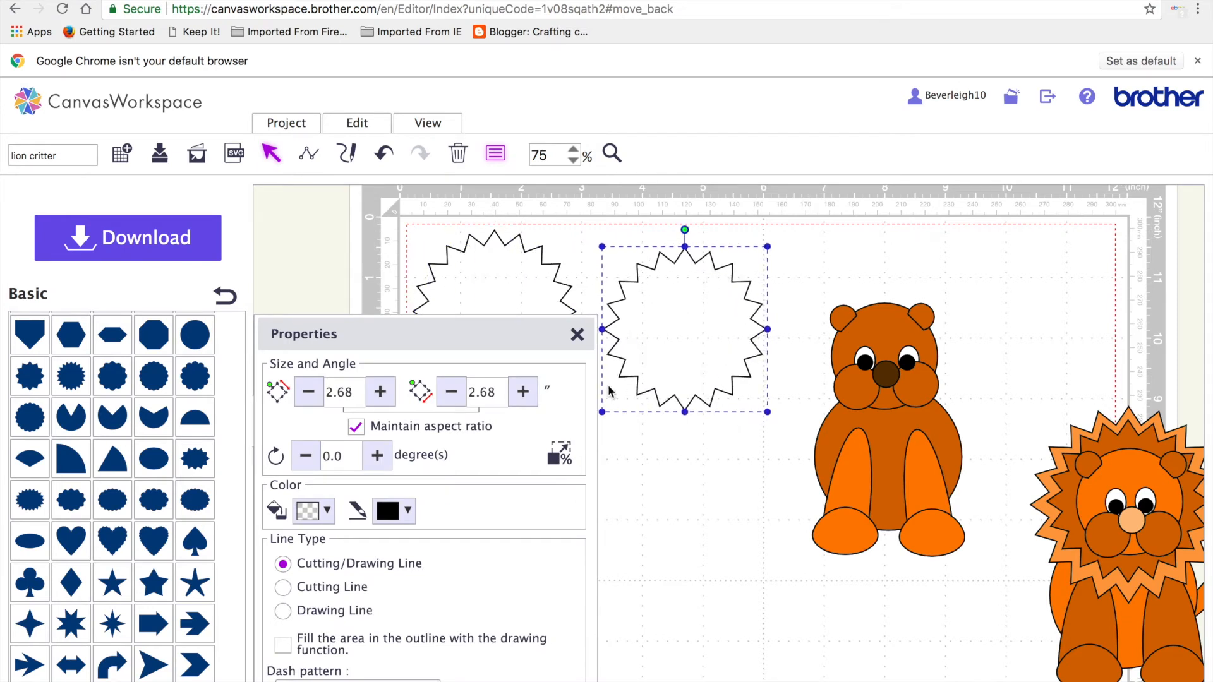
{"action": "double_click", "coordinate": [350, 398]}
{"action": "type", "text": "3.24"}
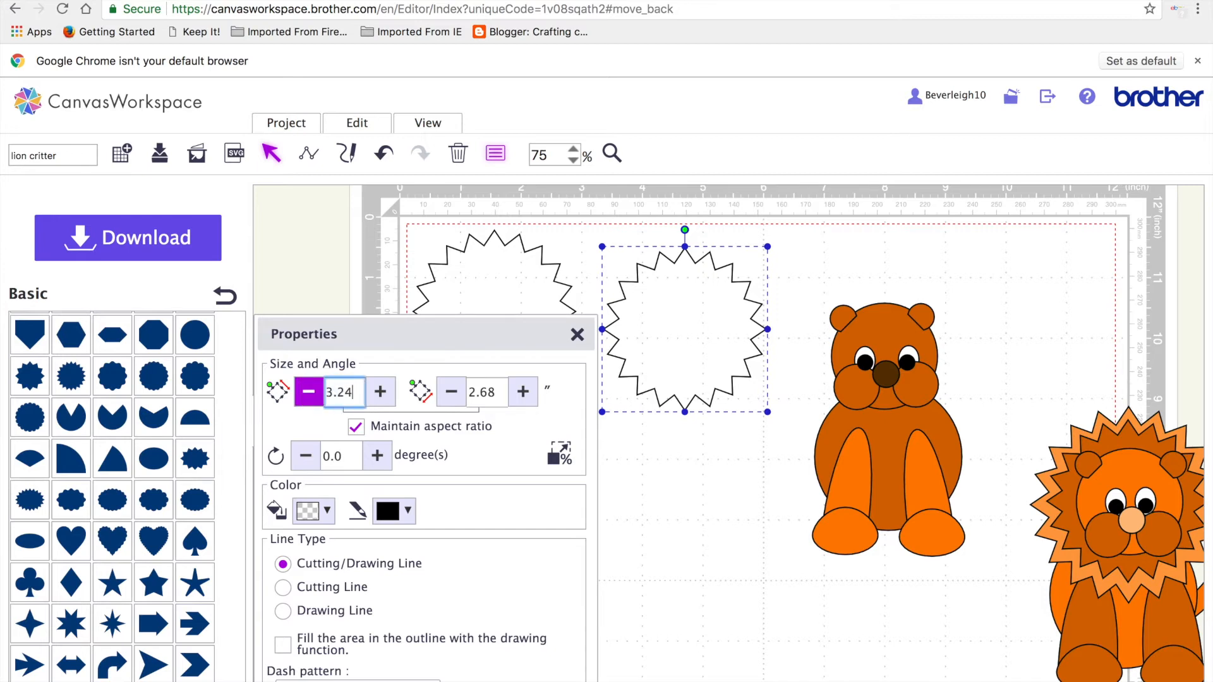
{"action": "key", "text": "Return"}
- Center the 3.24-inch starburst around the critter's head, keeping its rotation at 0 degrees
{"action": "left_click_drag", "start_coordinate": [676, 333], "coordinate": [868, 345]}
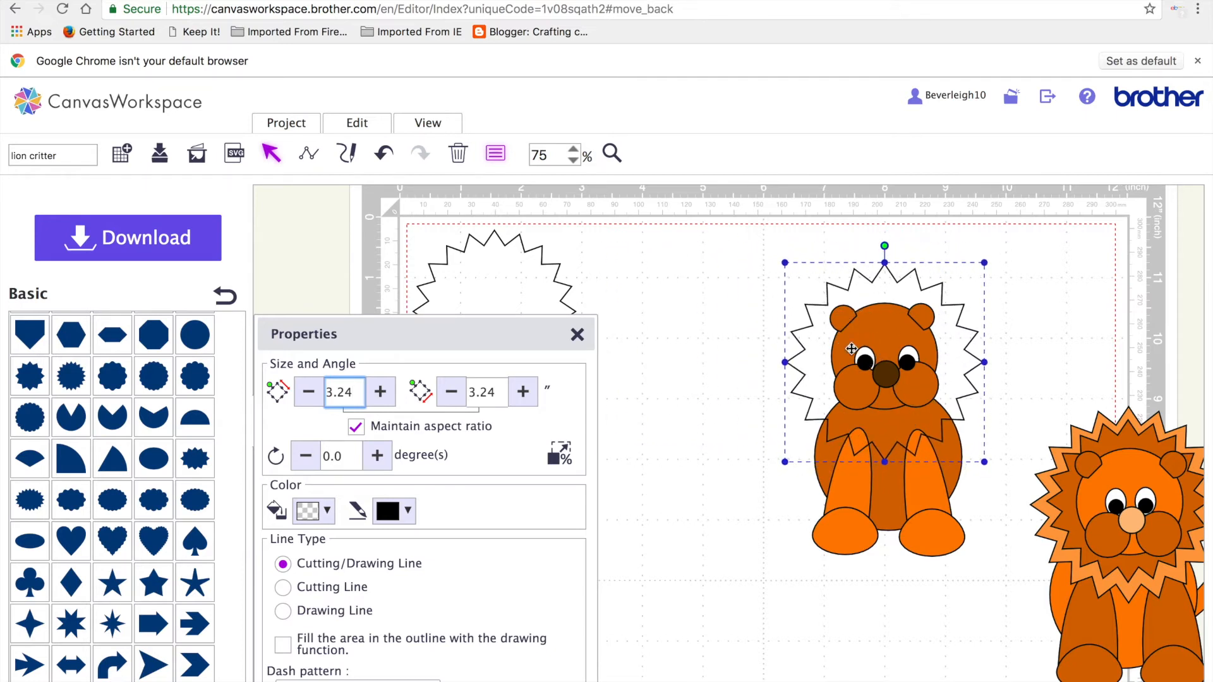
{"action": "left_click", "coordinate": [382, 464]}
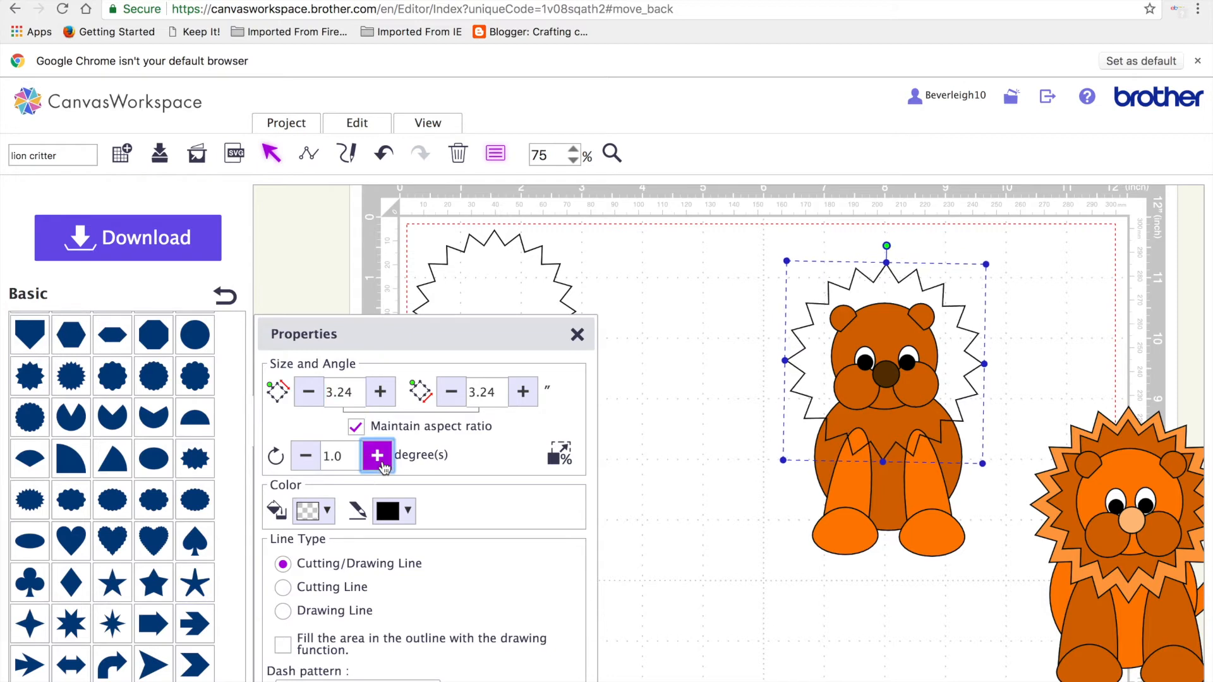
{"action": "left_click", "coordinate": [383, 154]}
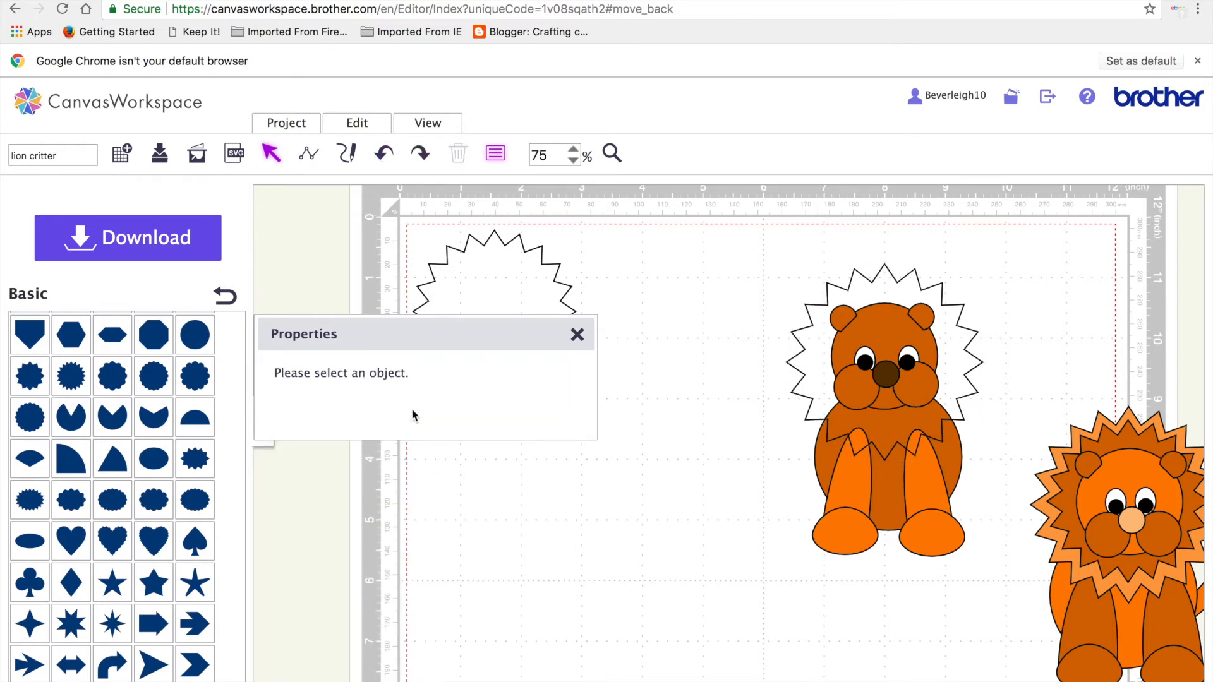
- Fill the starburst around the head with light orange and send it to the back
{"action": "left_click", "coordinate": [808, 368]}
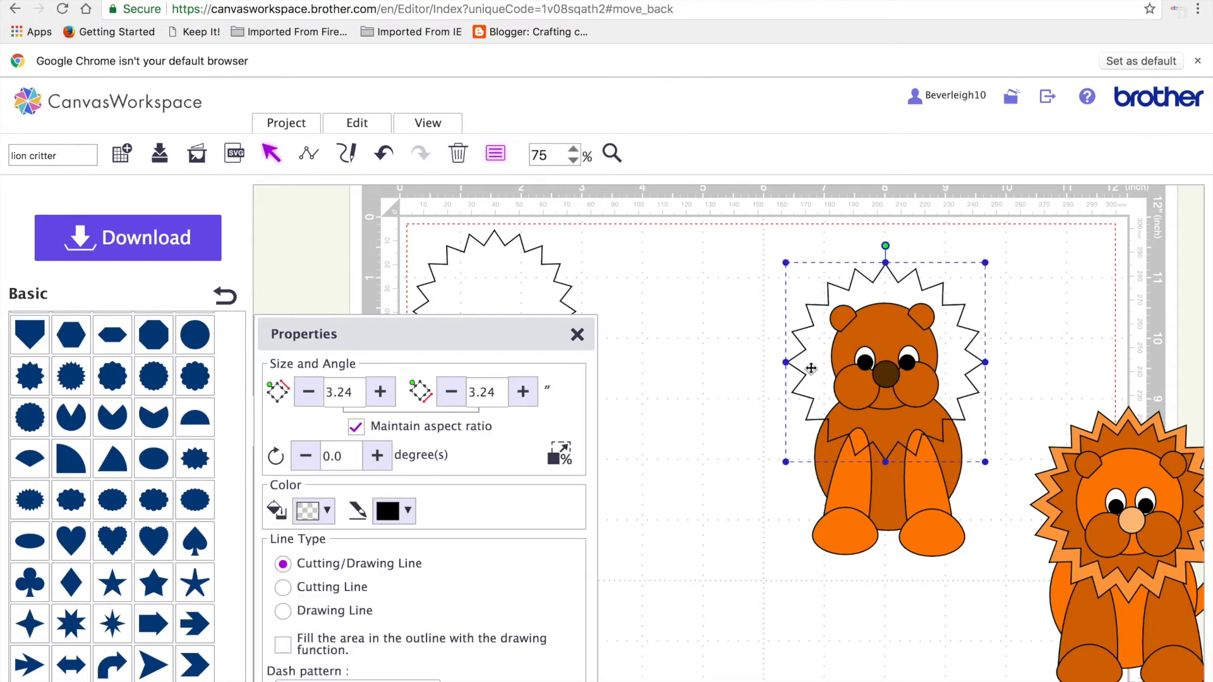
{"action": "left_click", "coordinate": [310, 520]}
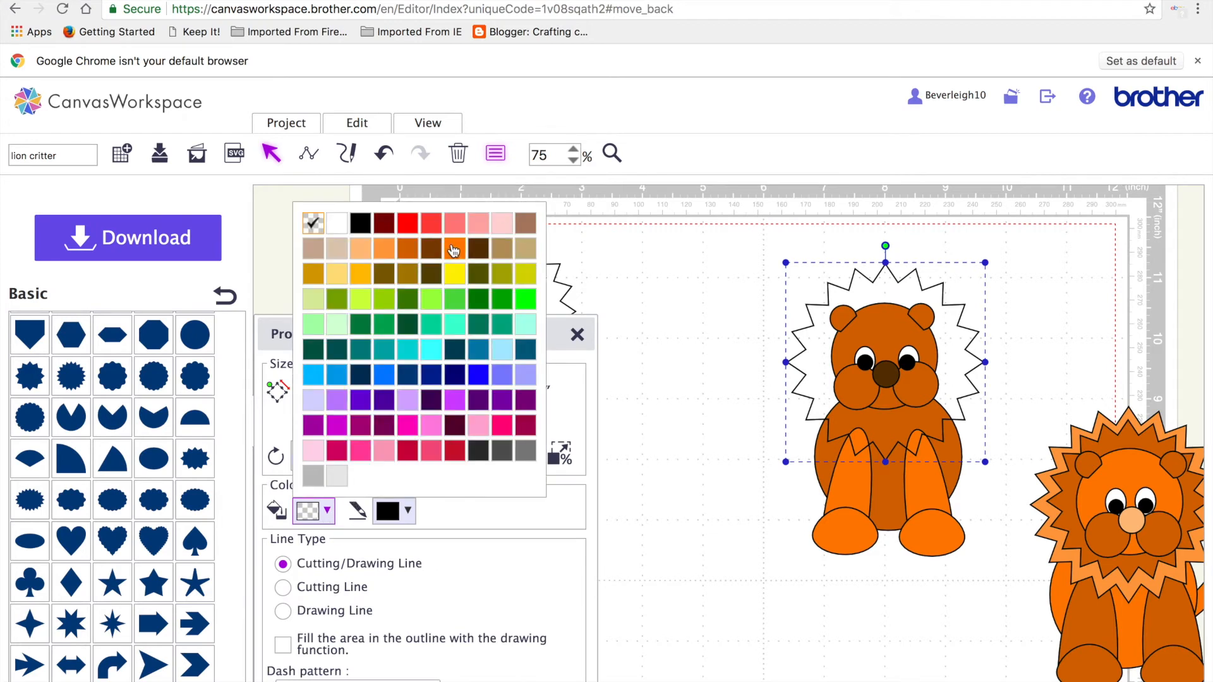
{"action": "left_click", "coordinate": [385, 249]}
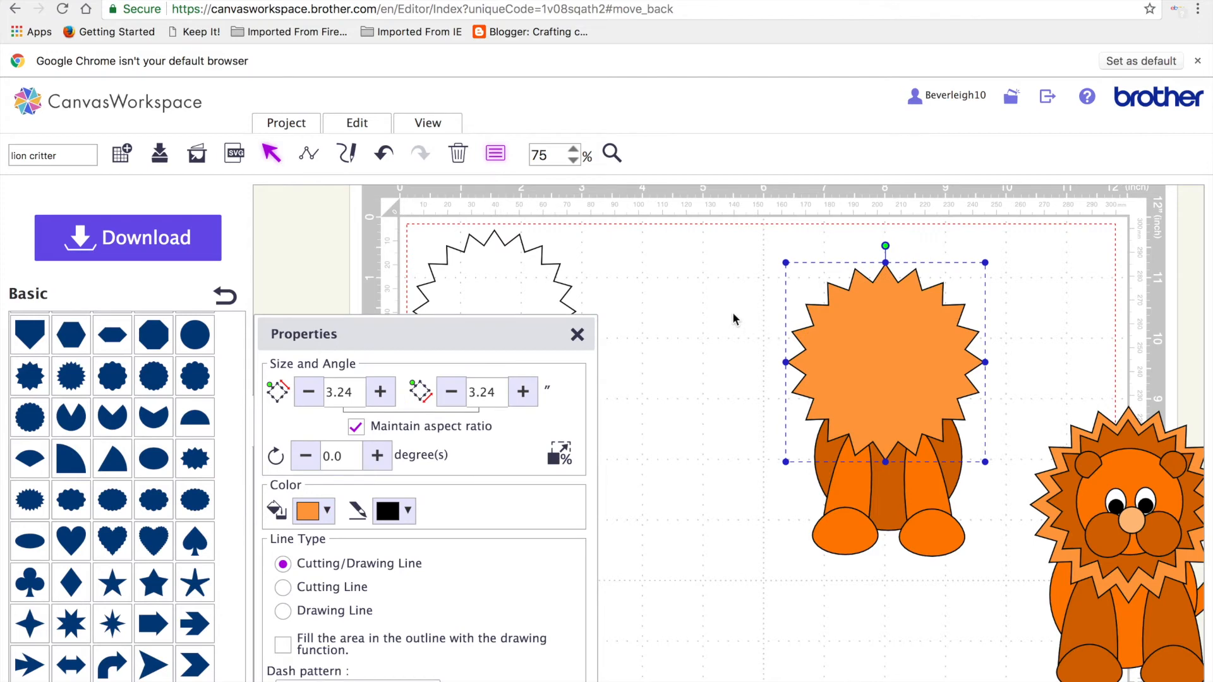
{"action": "right_click", "coordinate": [859, 366]}
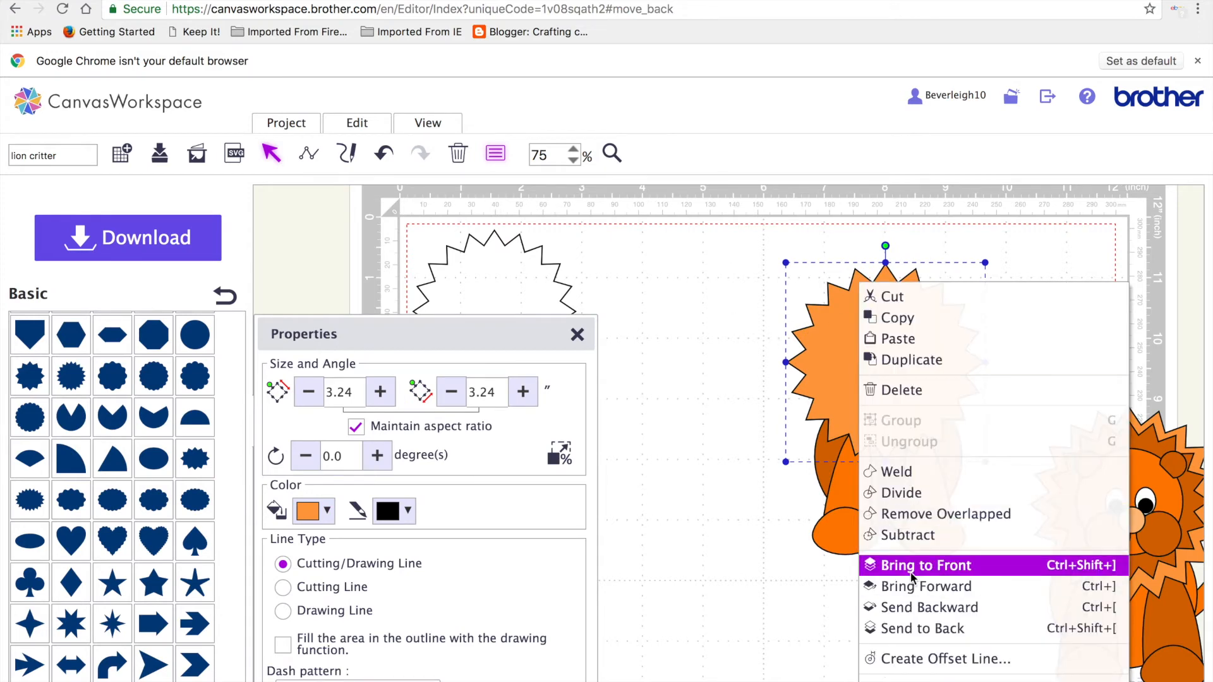
{"action": "left_click", "coordinate": [913, 628]}
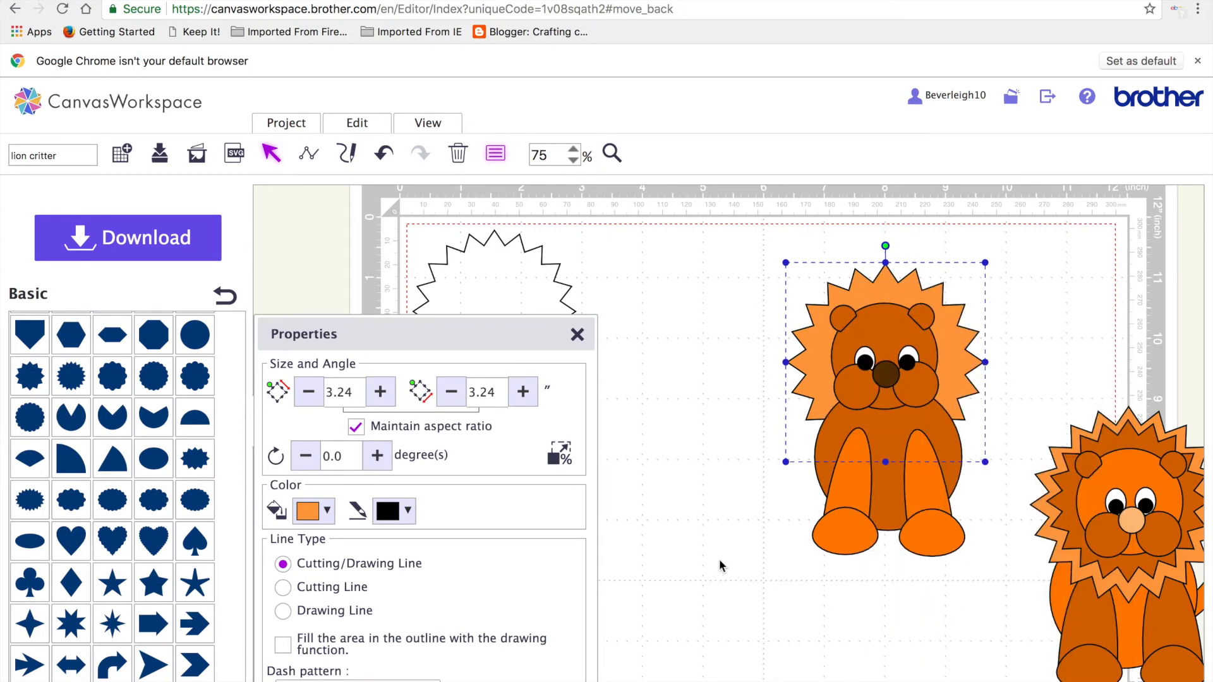
- Bring the light orange mane forward two levels in the stacking order
{"action": "left_click", "coordinate": [368, 123]}
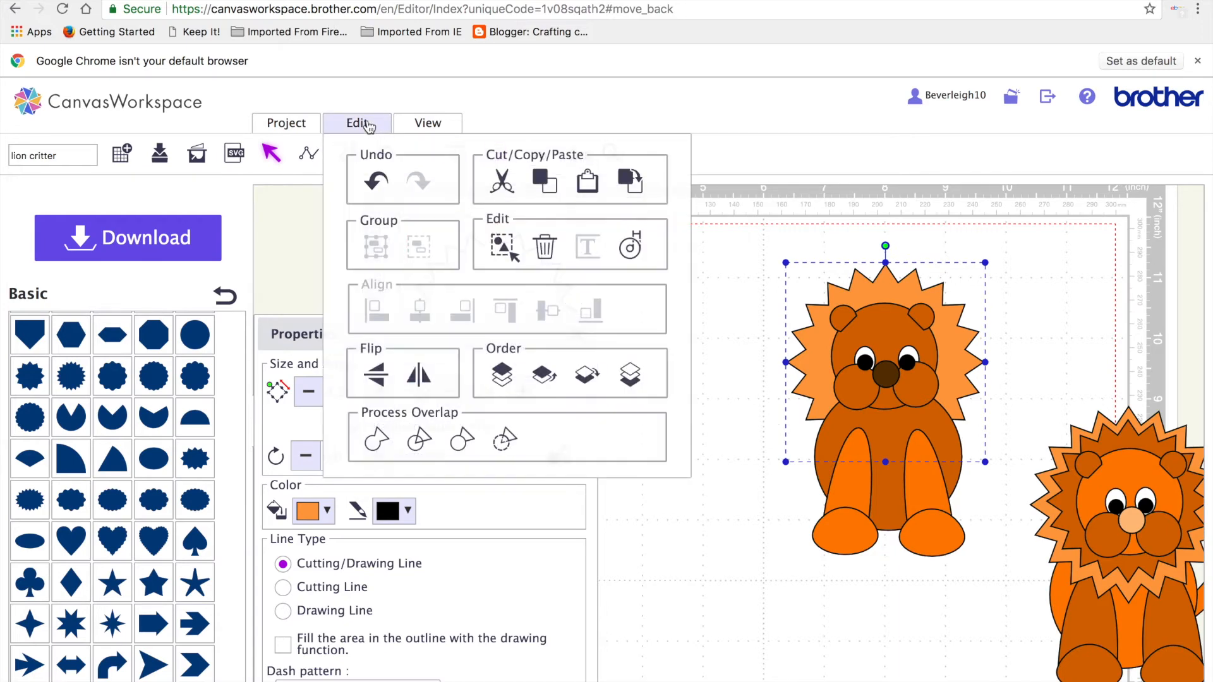
{"action": "left_click", "coordinate": [550, 377]}
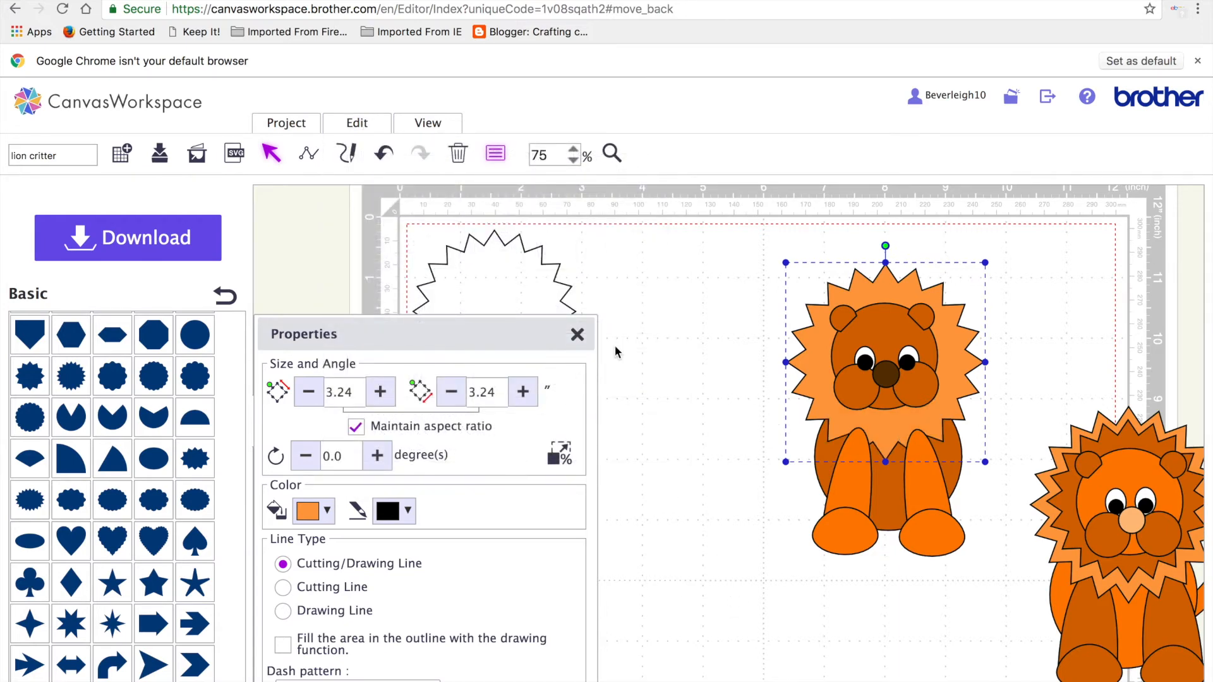
{"action": "left_click", "coordinate": [355, 124]}
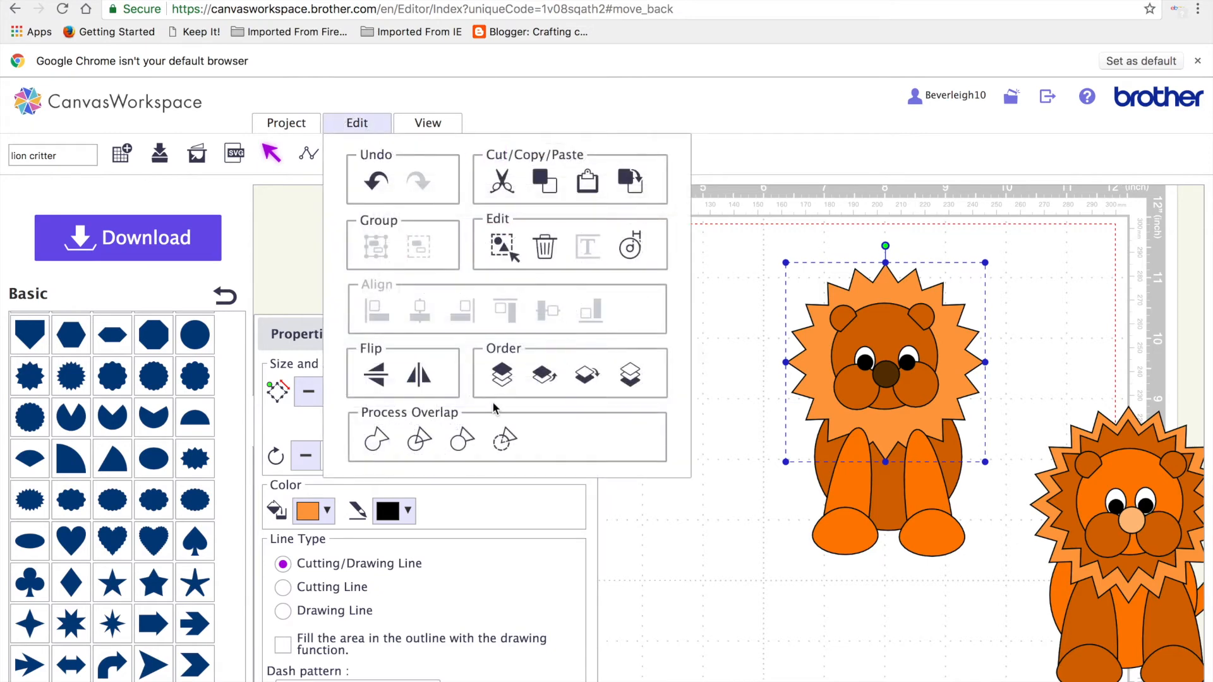
{"action": "left_click", "coordinate": [543, 375]}
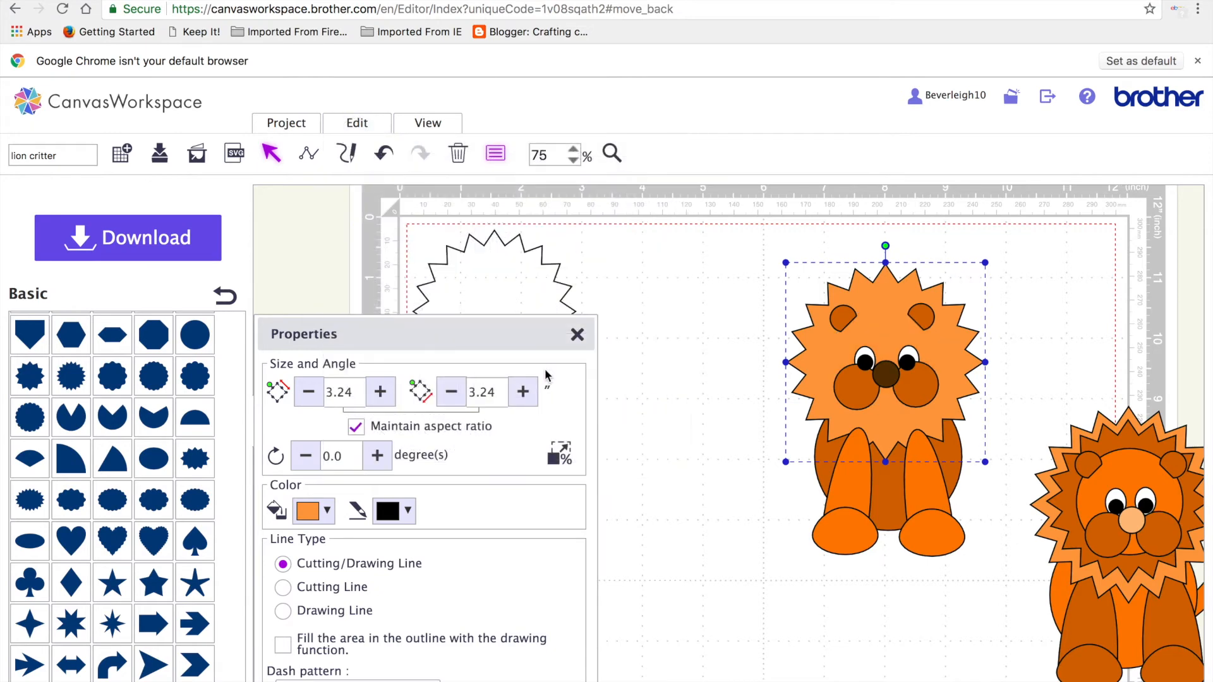
- Undo the last mane order change and send each of the critter's two front legs one level backward
{"action": "left_click", "coordinate": [373, 124]}
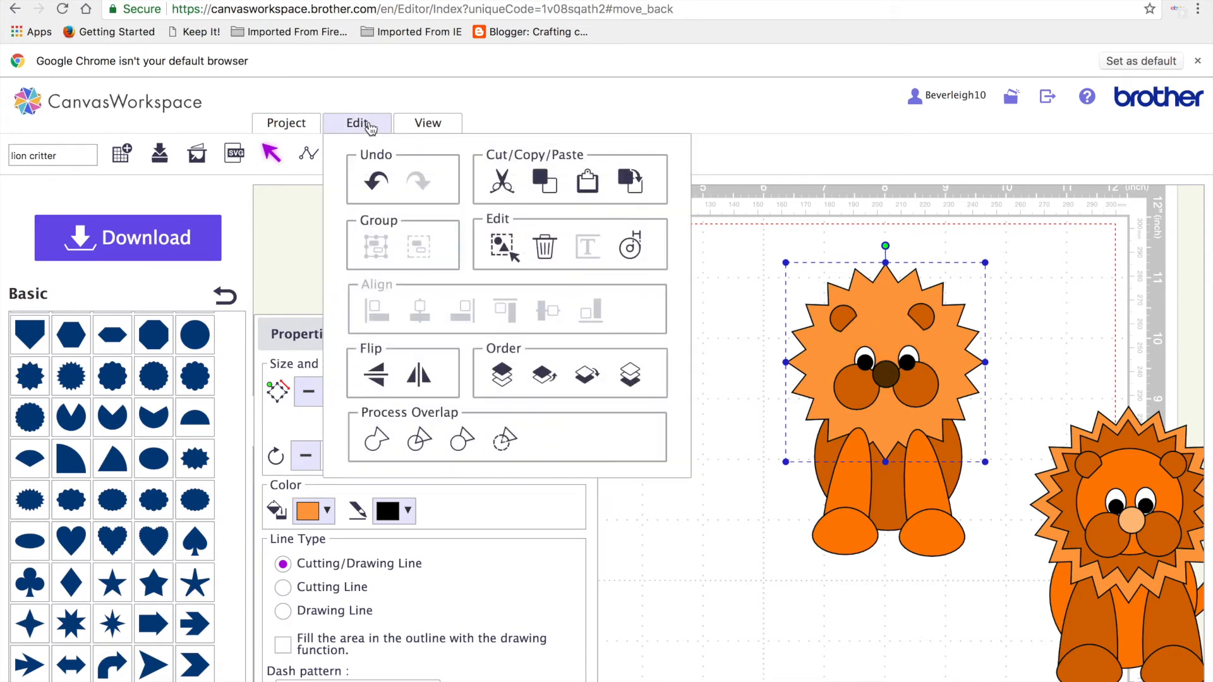
{"action": "left_click", "coordinate": [381, 181]}
{"action": "left_click", "coordinate": [877, 465]}
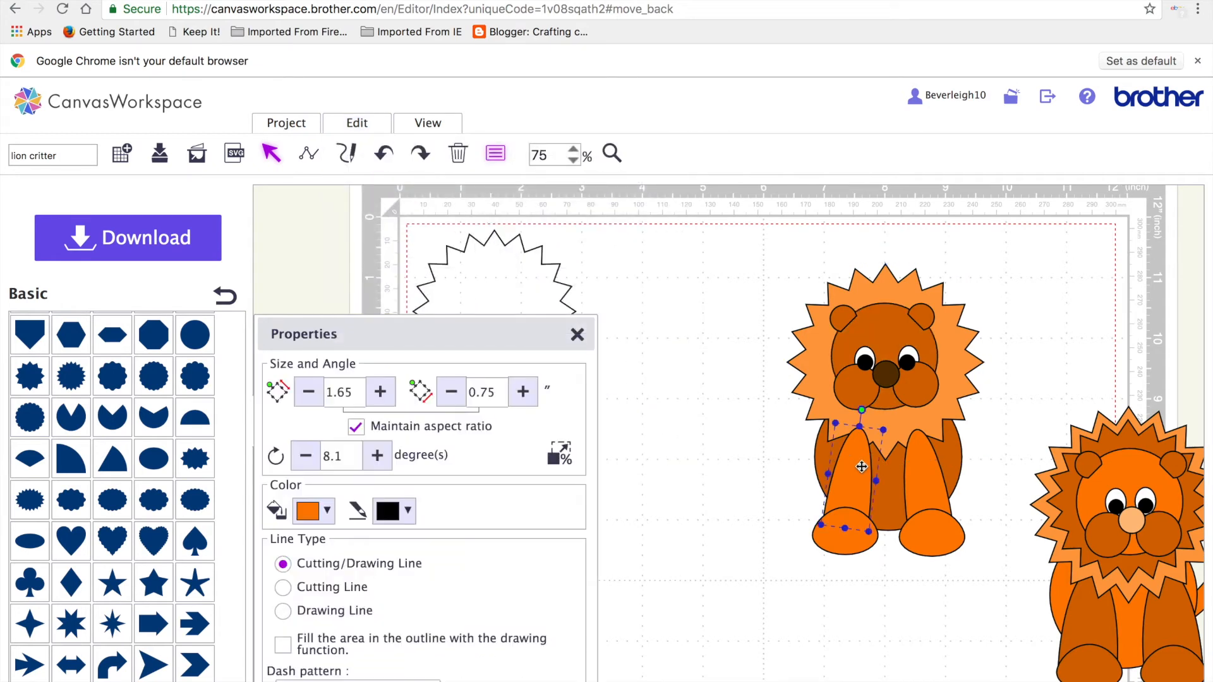
{"action": "left_click", "coordinate": [358, 123]}
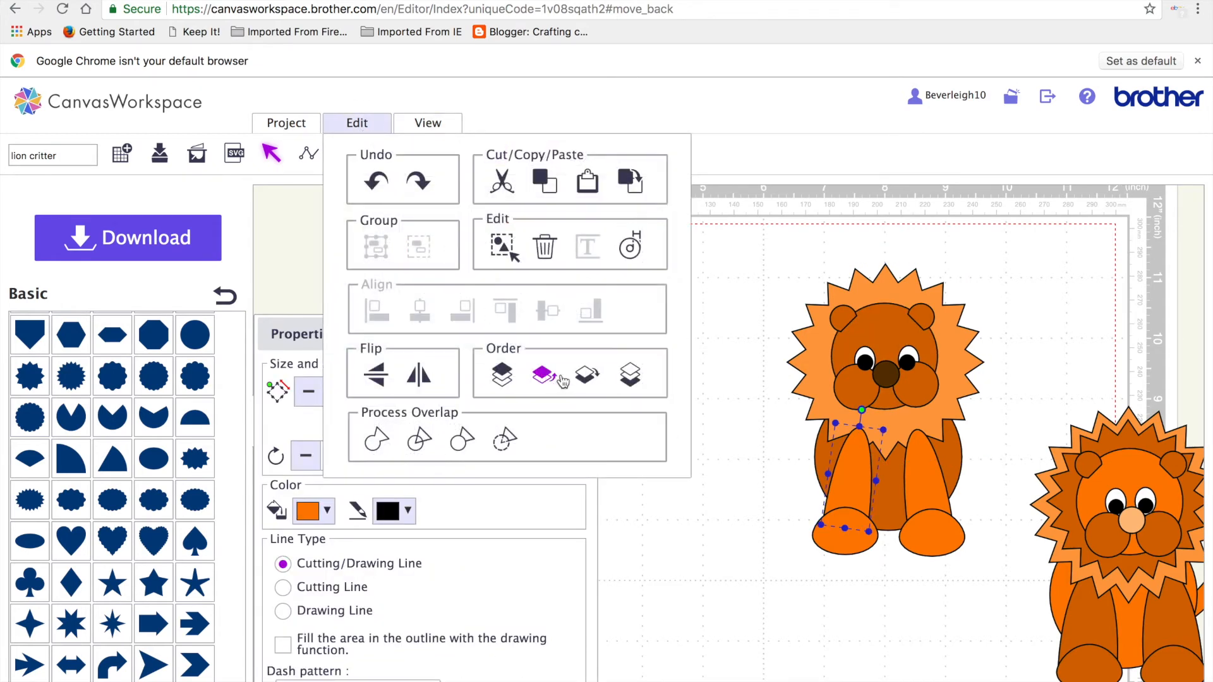
{"action": "left_click", "coordinate": [593, 379]}
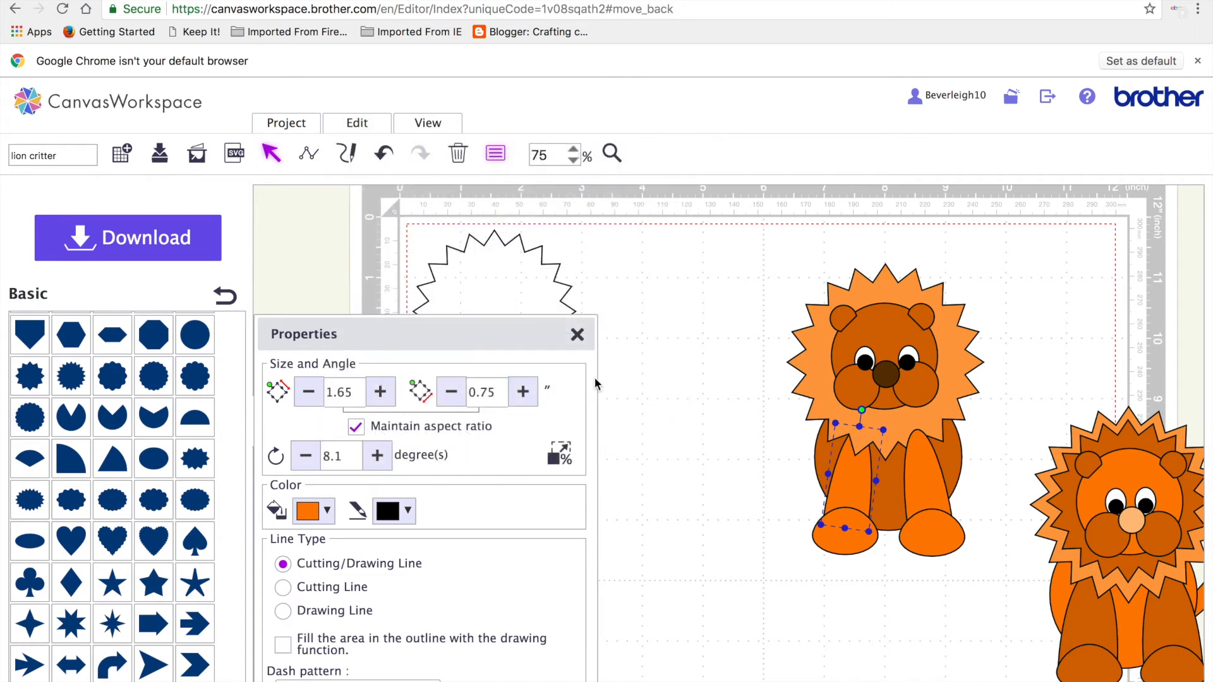
{"action": "left_click", "coordinate": [933, 484]}
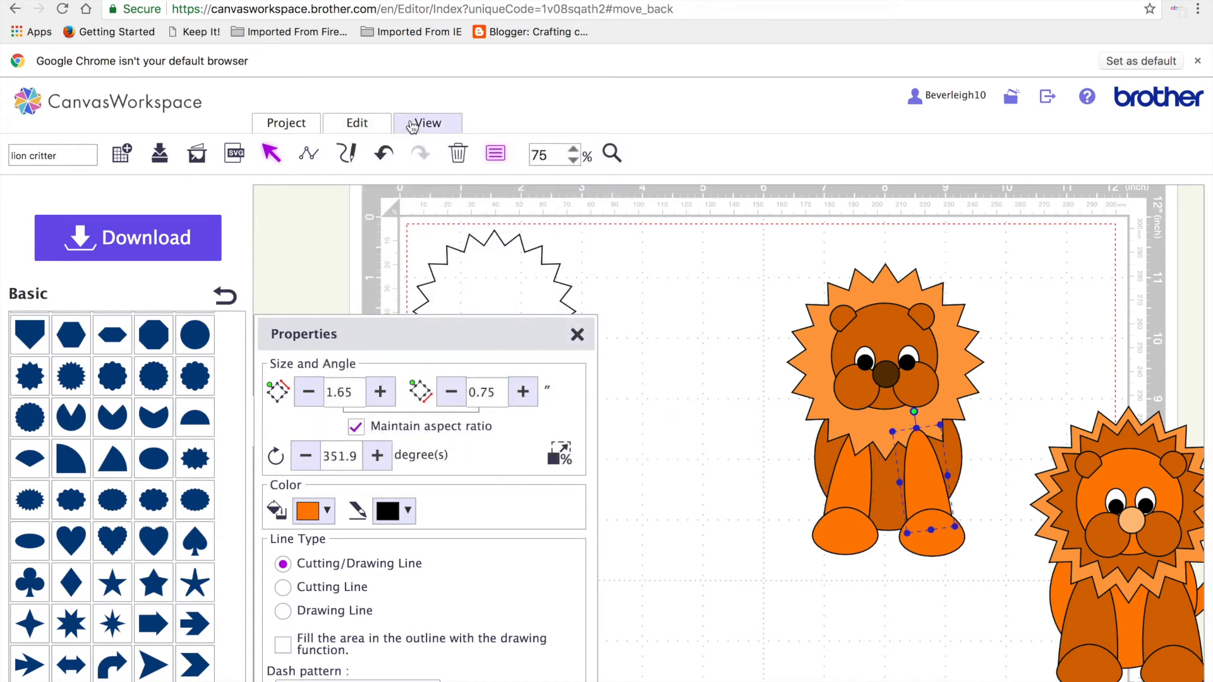
{"action": "left_click", "coordinate": [356, 123]}
{"action": "left_click", "coordinate": [589, 376]}
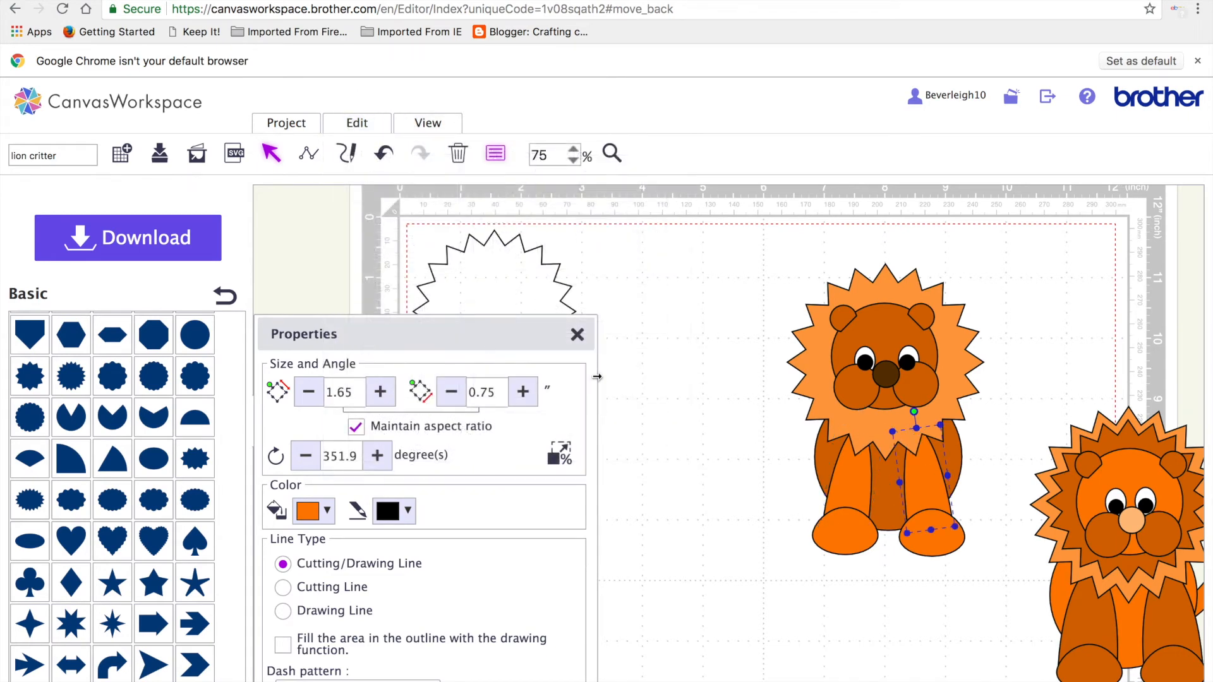
{"action": "left_click", "coordinate": [783, 583]}
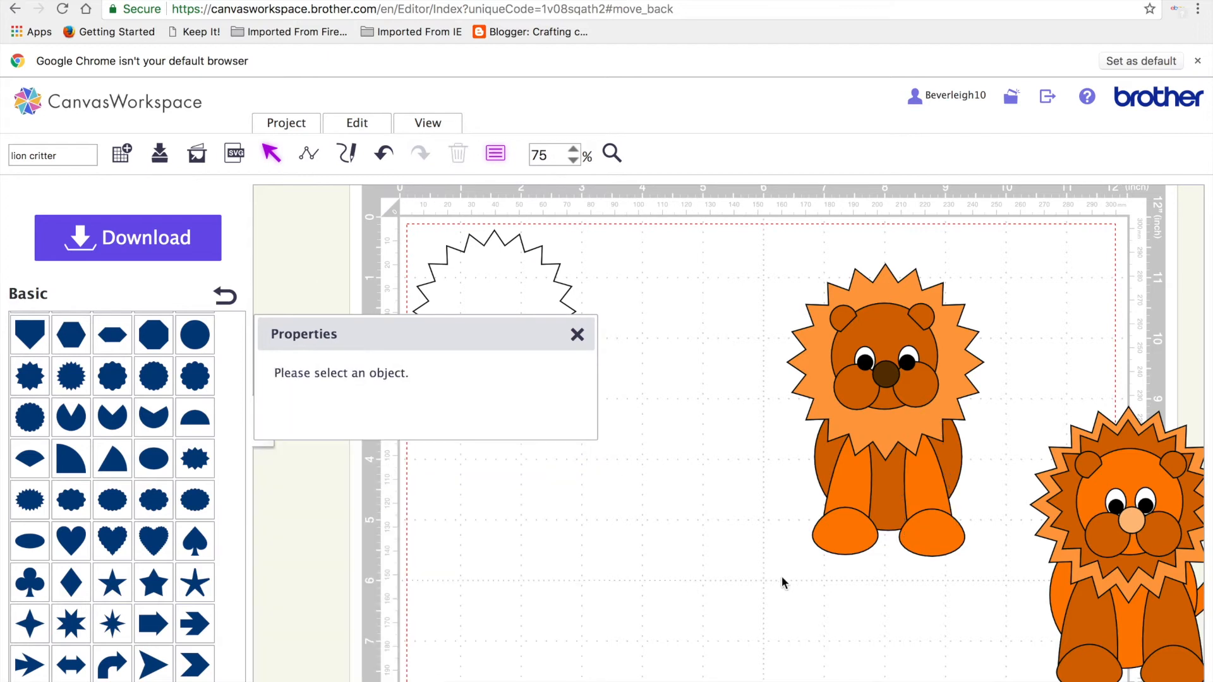
- Shift the light orange mane slightly upward behind the critter's head
{"action": "left_click", "coordinate": [882, 420]}
{"action": "left_click_drag", "start_coordinate": [888, 430], "coordinate": [888, 428]}
{"action": "left_click", "coordinate": [715, 479]}
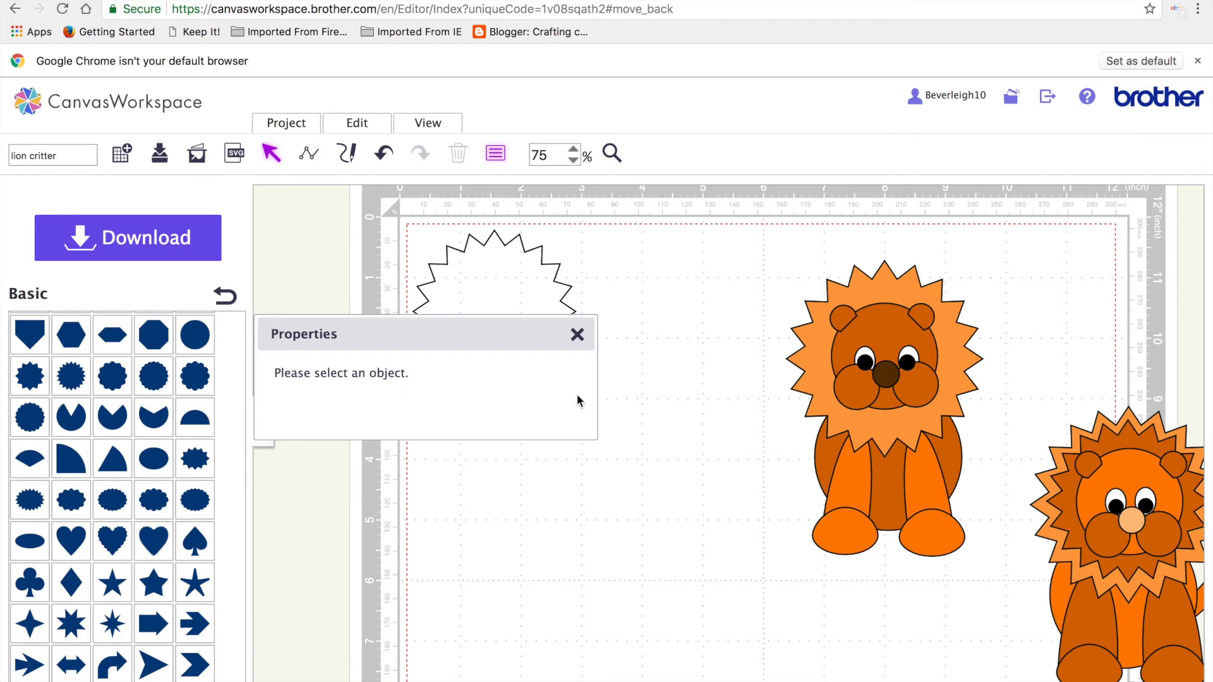
- Fill the smaller unfilled starburst with dark orange and move it beside the critter's head
{"action": "left_click", "coordinate": [502, 274]}
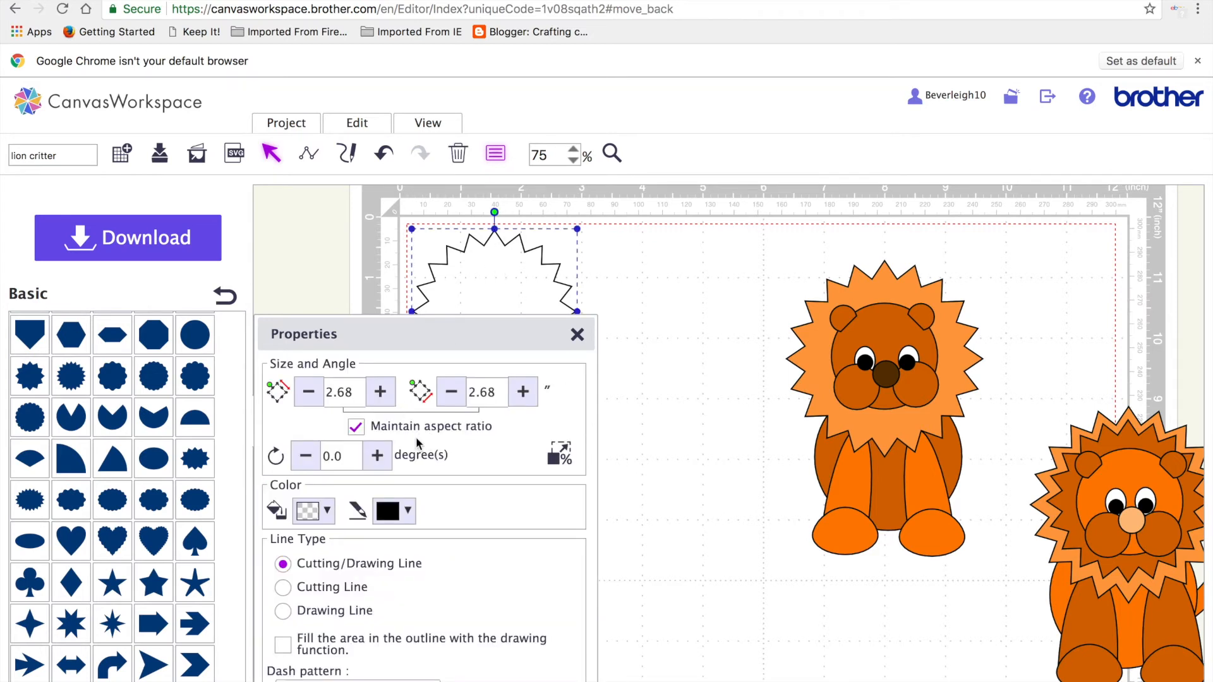
{"action": "left_click", "coordinate": [320, 518]}
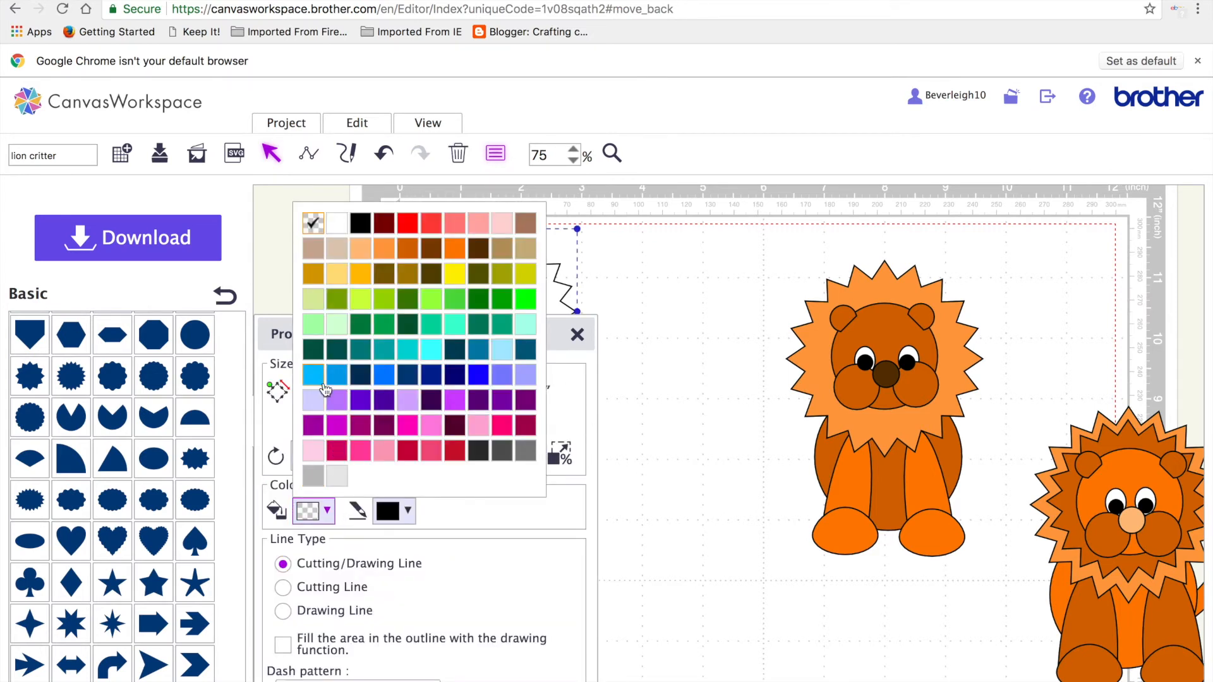
{"action": "left_click", "coordinate": [406, 258]}
{"action": "left_click_drag", "start_coordinate": [502, 258], "coordinate": [735, 299]}
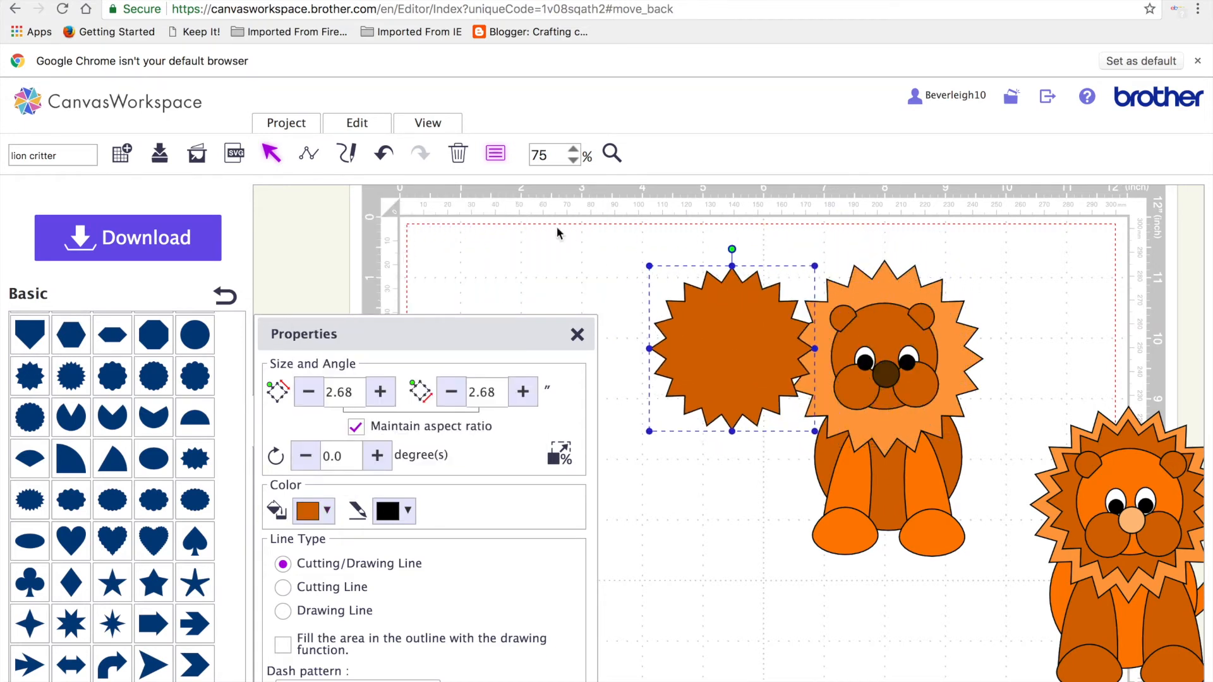
- Layer the dark orange starburst between the light orange mane and the head, and center it around the head
{"action": "left_click", "coordinate": [358, 123]}
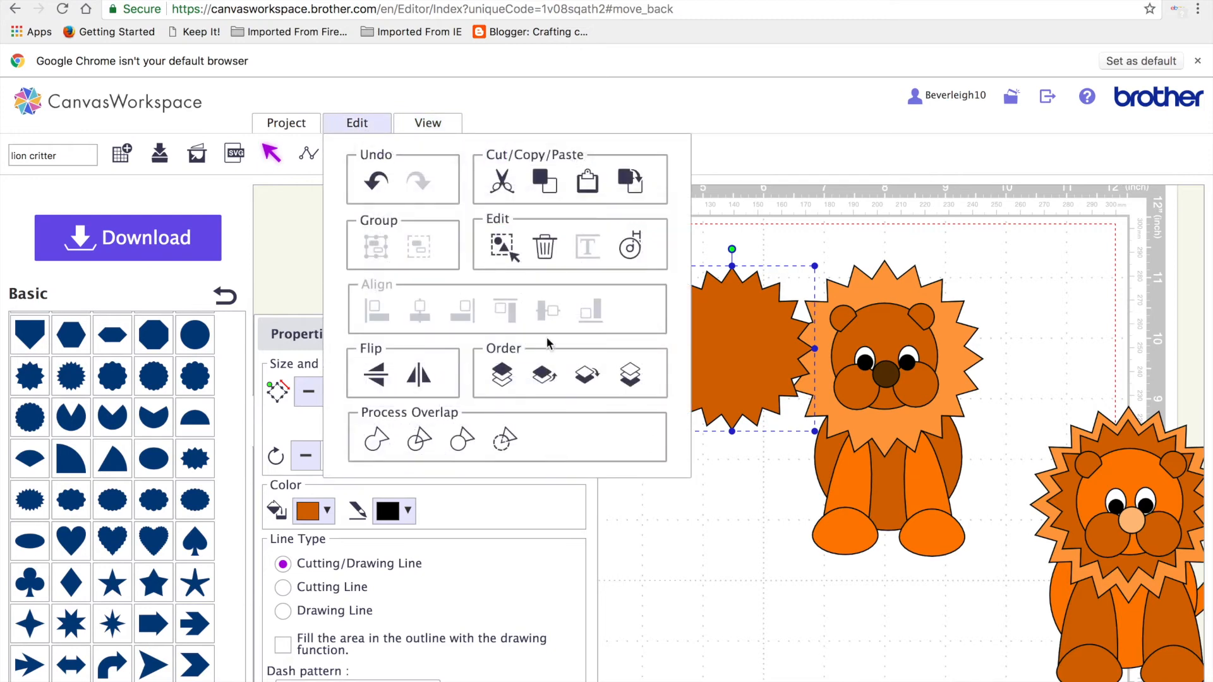
{"action": "left_click", "coordinate": [631, 375]}
{"action": "left_click", "coordinate": [356, 123]}
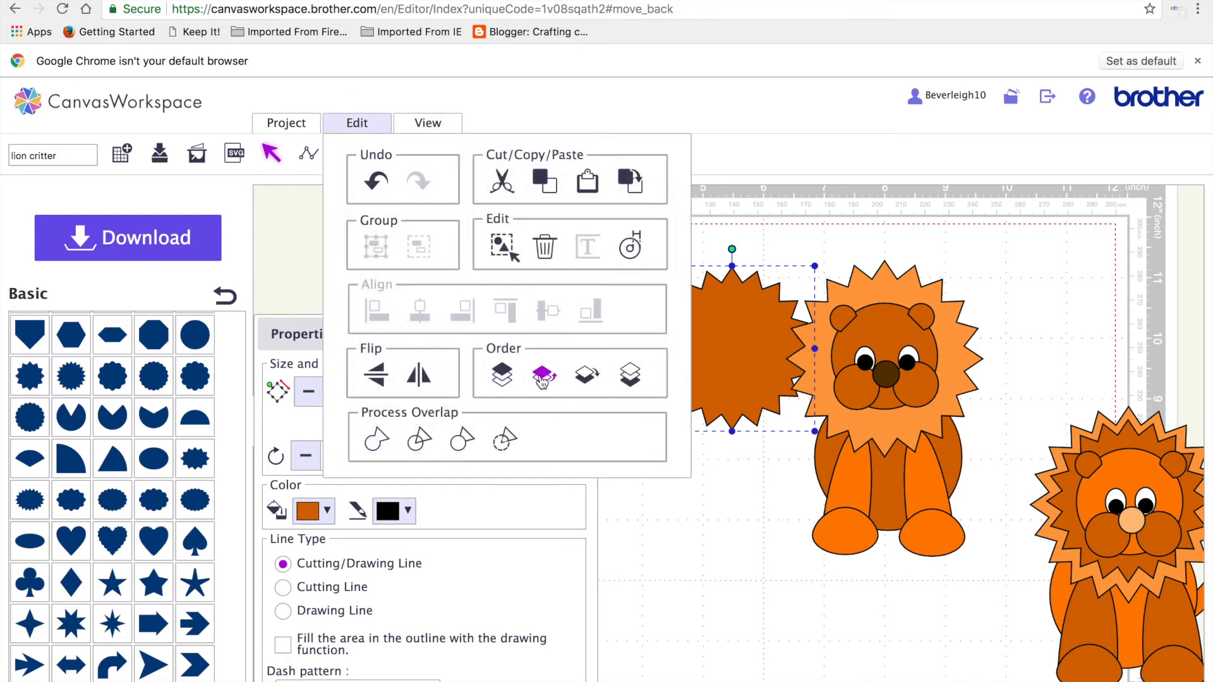
{"action": "left_click", "coordinate": [516, 376]}
{"action": "left_click_drag", "start_coordinate": [761, 368], "coordinate": [913, 380]}
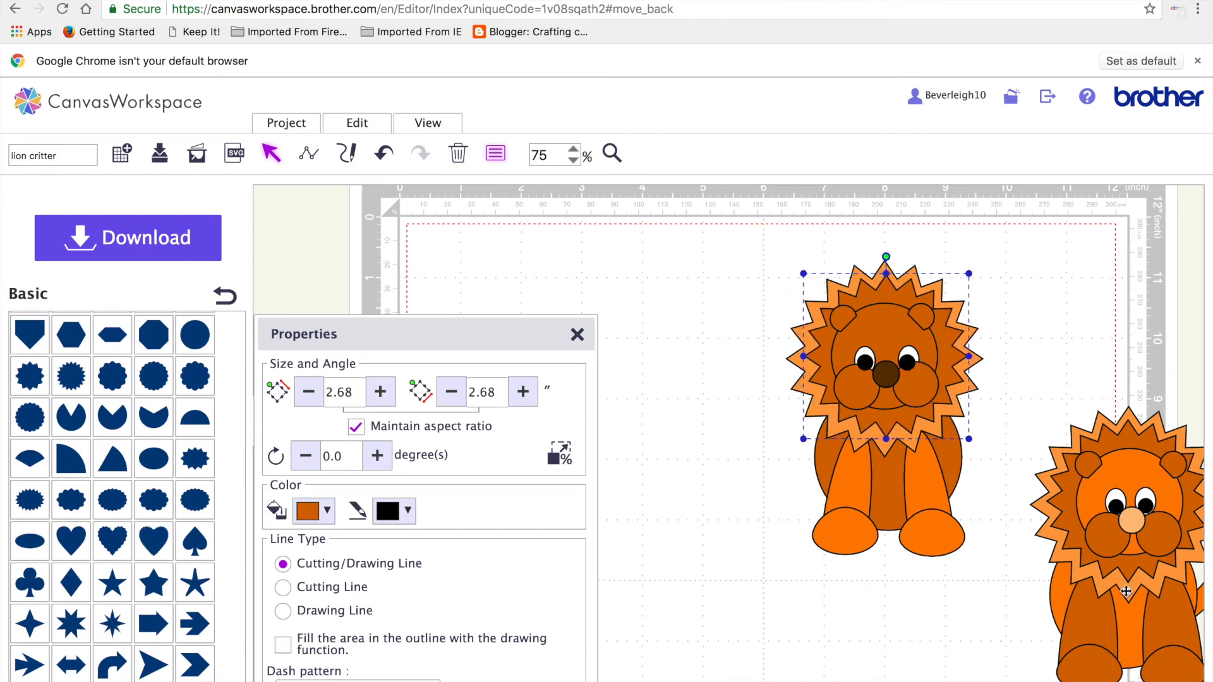
- Move the reference lion off the edge of the mat and place a wide basic ellipse in the empty area beside the critter
{"action": "left_click_drag", "start_coordinate": [1136, 565], "coordinate": [1197, 445]}
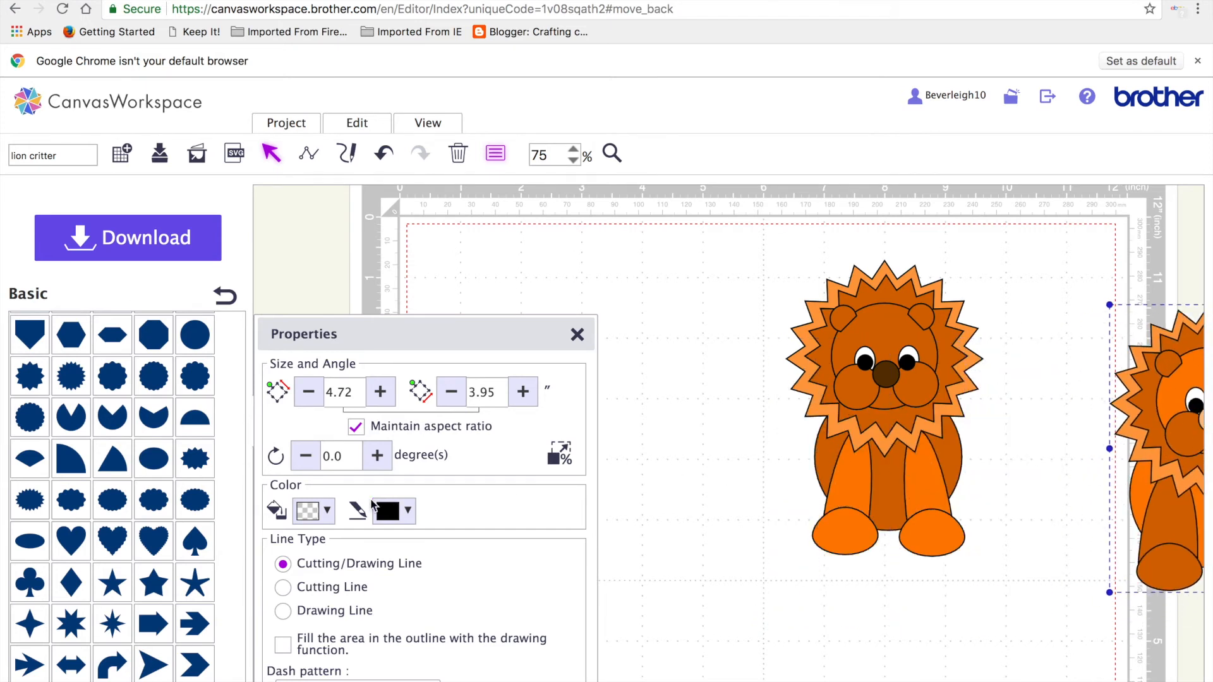
{"action": "scroll", "coordinate": [49, 493], "scroll_direction": "down", "scroll_amount": 2}
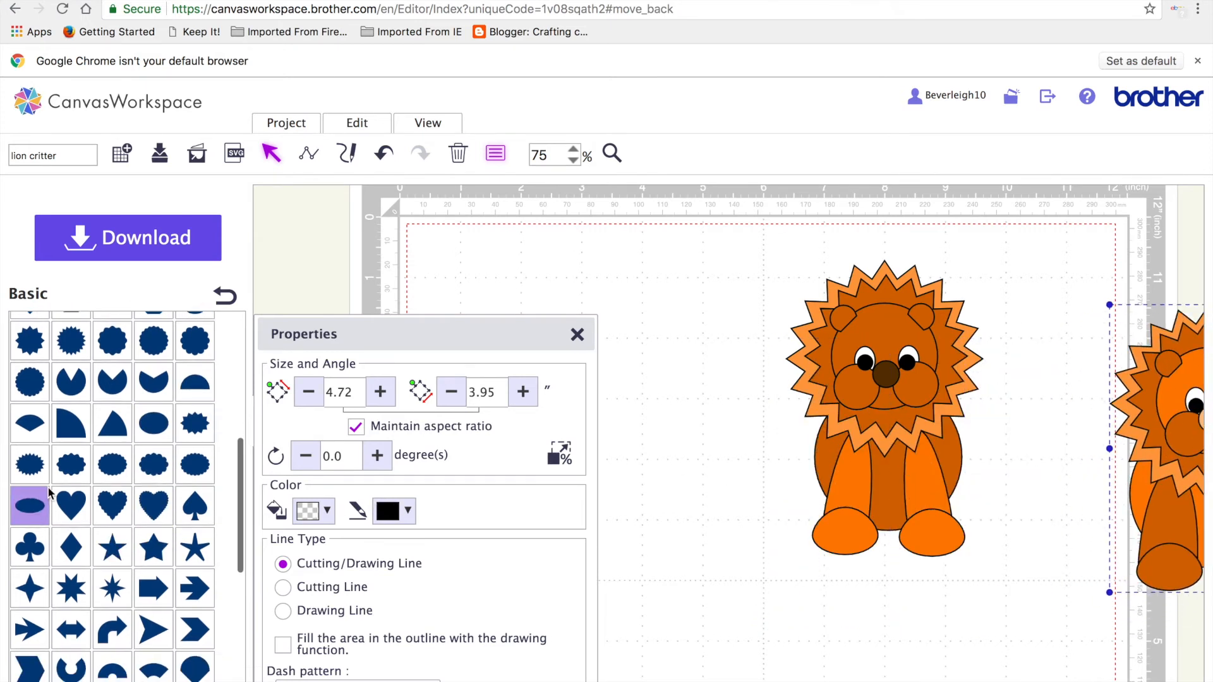
{"action": "left_click", "coordinate": [43, 507]}
{"action": "left_click_drag", "start_coordinate": [499, 263], "coordinate": [264, 324]}
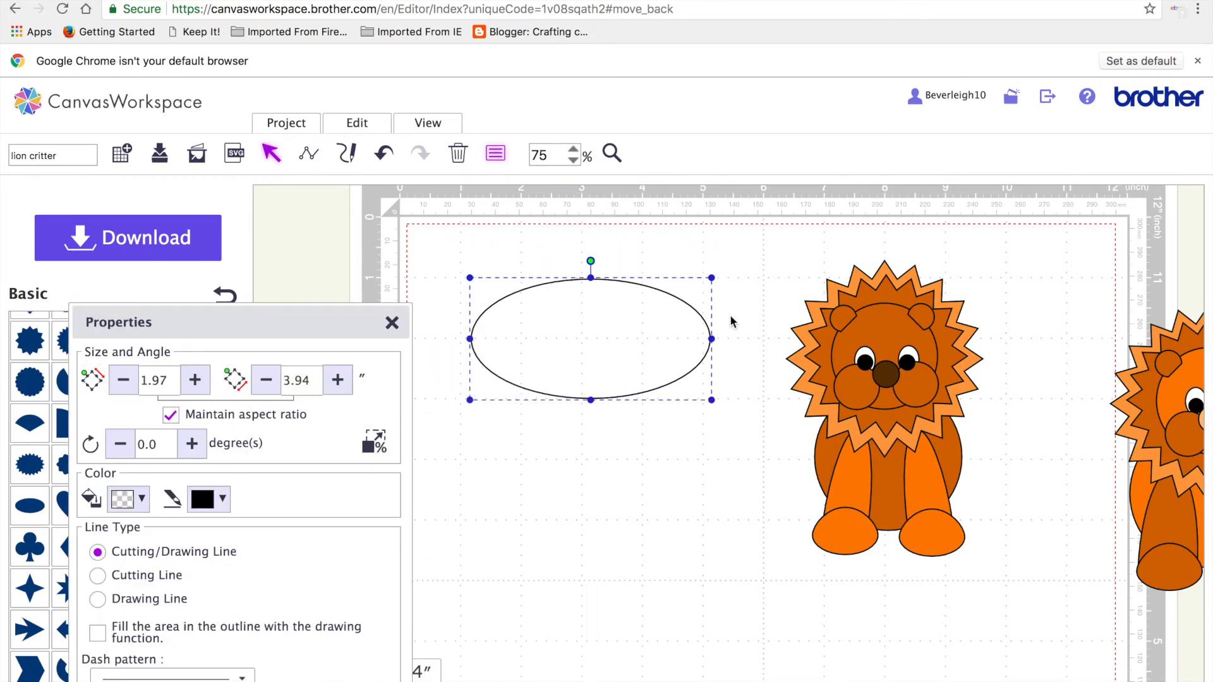
{"action": "left_click_drag", "start_coordinate": [561, 350], "coordinate": [558, 439]}
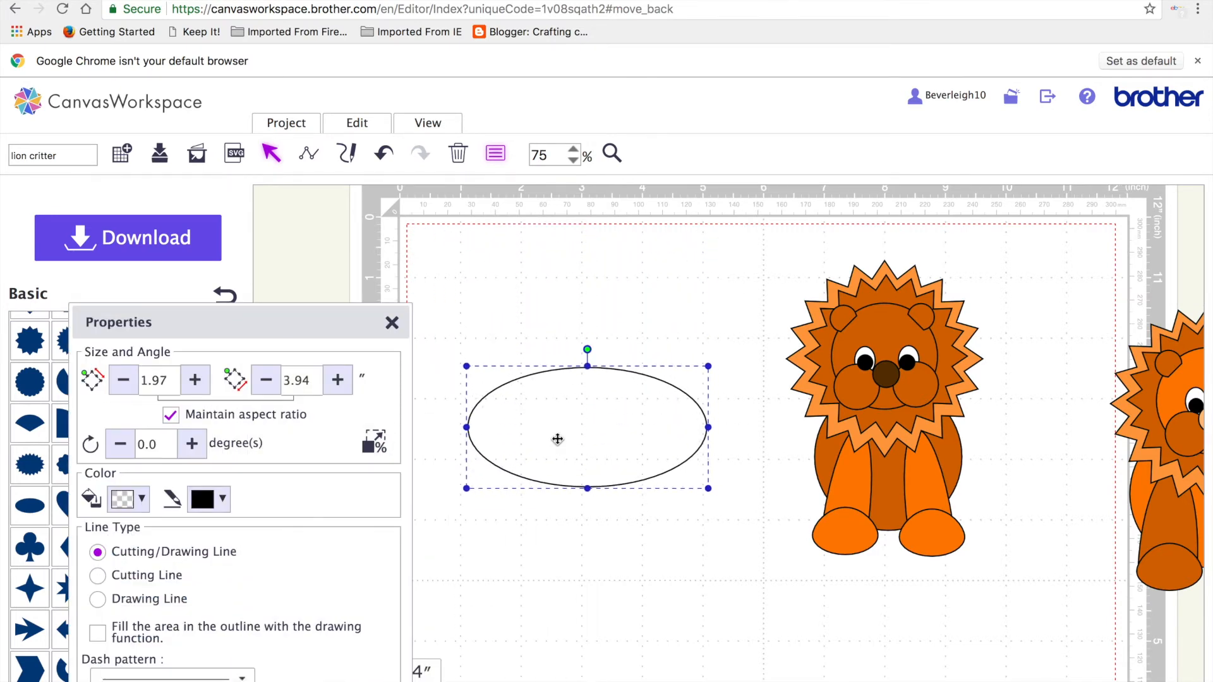
- Duplicate the ellipse, fill the copy with black, and offset it slightly above the original so a thin crescent stays uncovered below
{"action": "key", "text": "ctrl+d"}
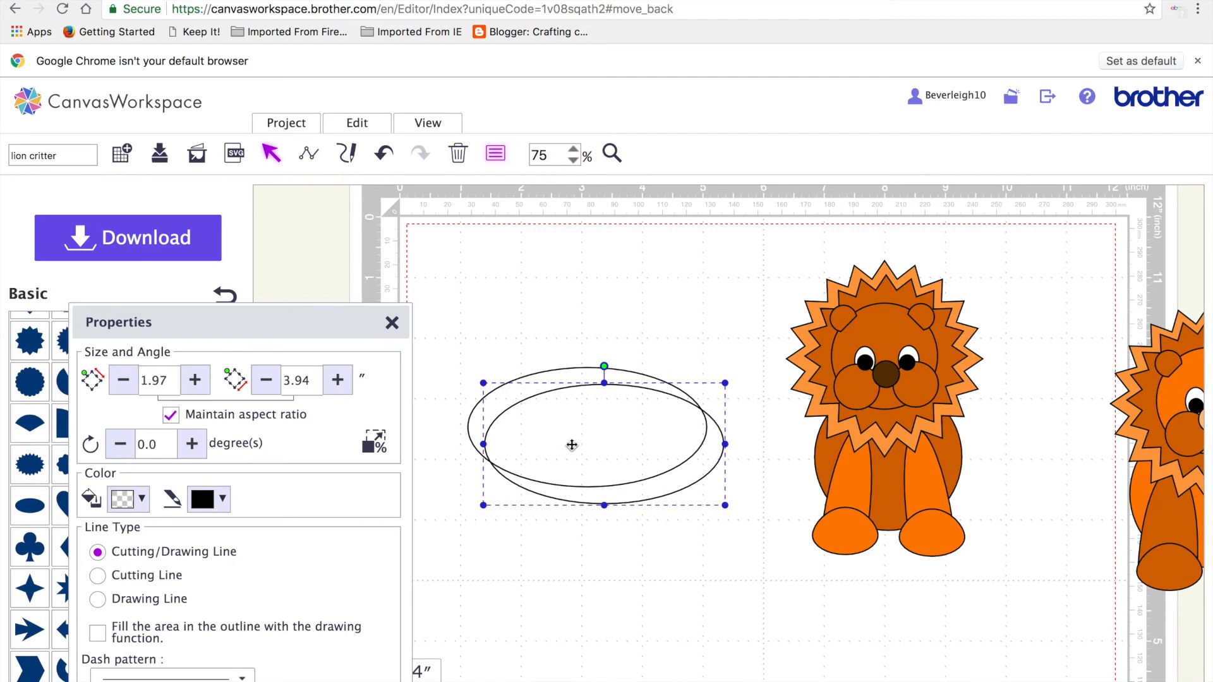
{"action": "left_click", "coordinate": [142, 496]}
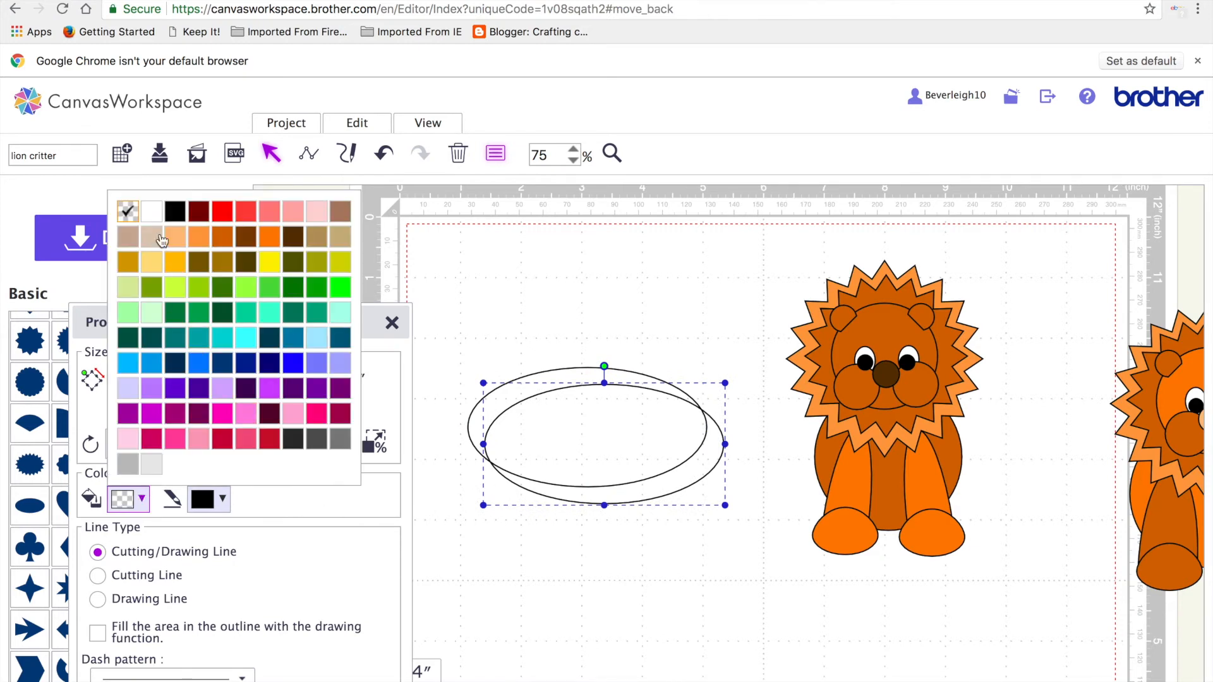
{"action": "left_click", "coordinate": [175, 210]}
{"action": "left_click_drag", "start_coordinate": [582, 446], "coordinate": [566, 411]}
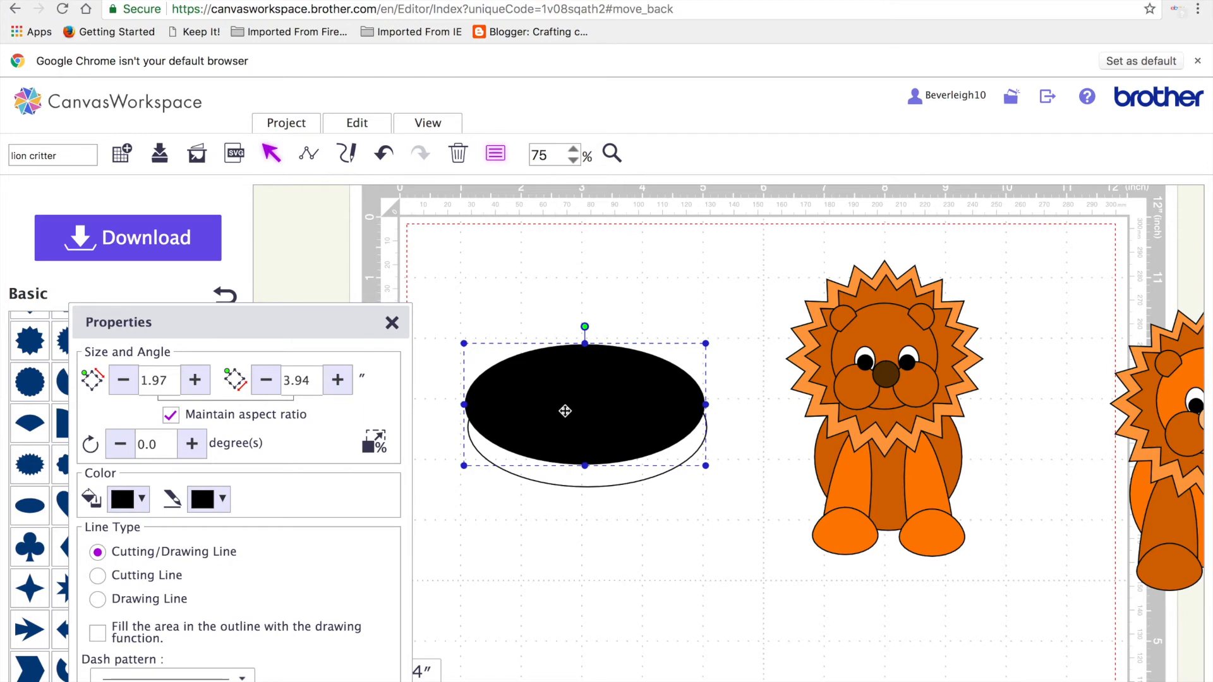
{"action": "key", "text": "Down"}
{"action": "key", "text": "Down"}
{"action": "key", "text": "Right"}
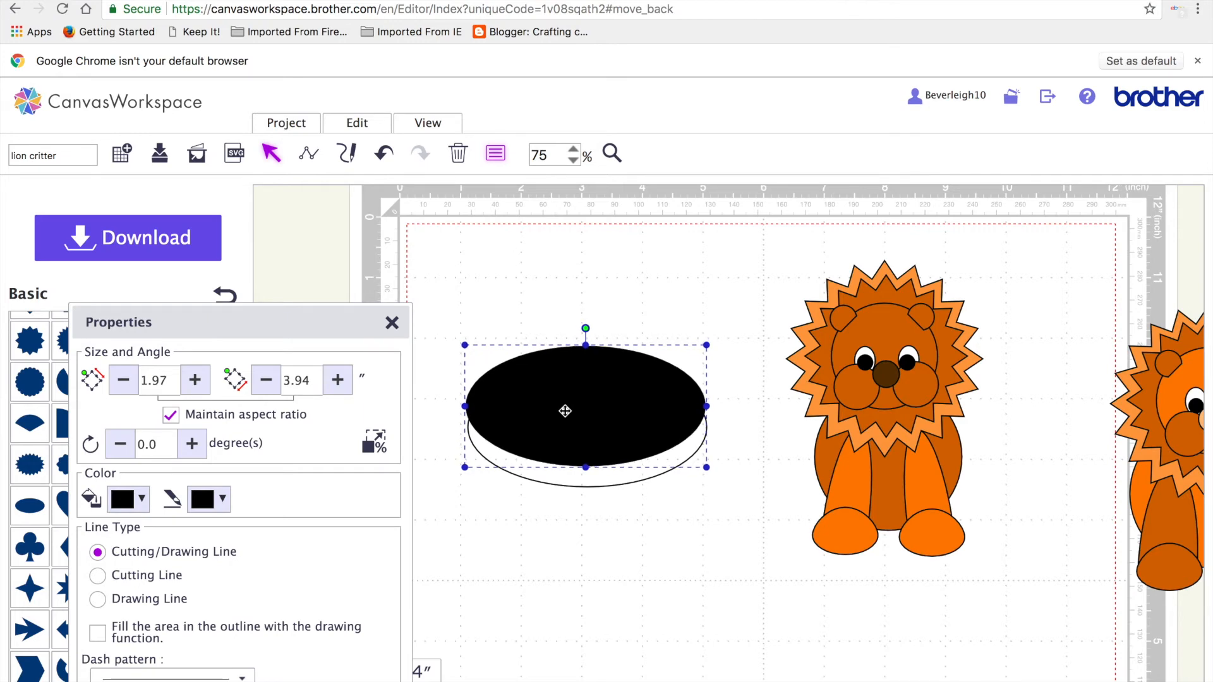
- Subtract the black ellipse from the unfilled one using Process Overlap, and move the black ellipse away from the remaining crescent
{"action": "left_click_drag", "start_coordinate": [466, 304], "coordinate": [691, 503]}
{"action": "left_click", "coordinate": [717, 566]}
{"action": "left_click_drag", "start_coordinate": [463, 331], "coordinate": [542, 421]}
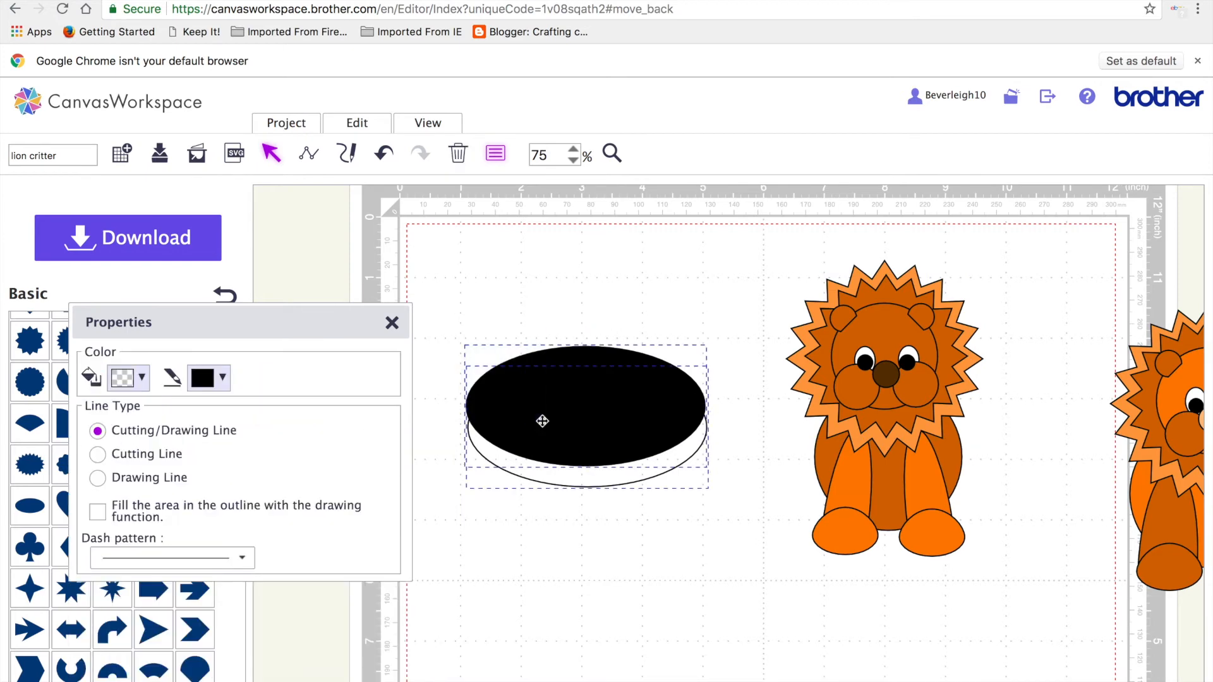
{"action": "left_click", "coordinate": [350, 126]}
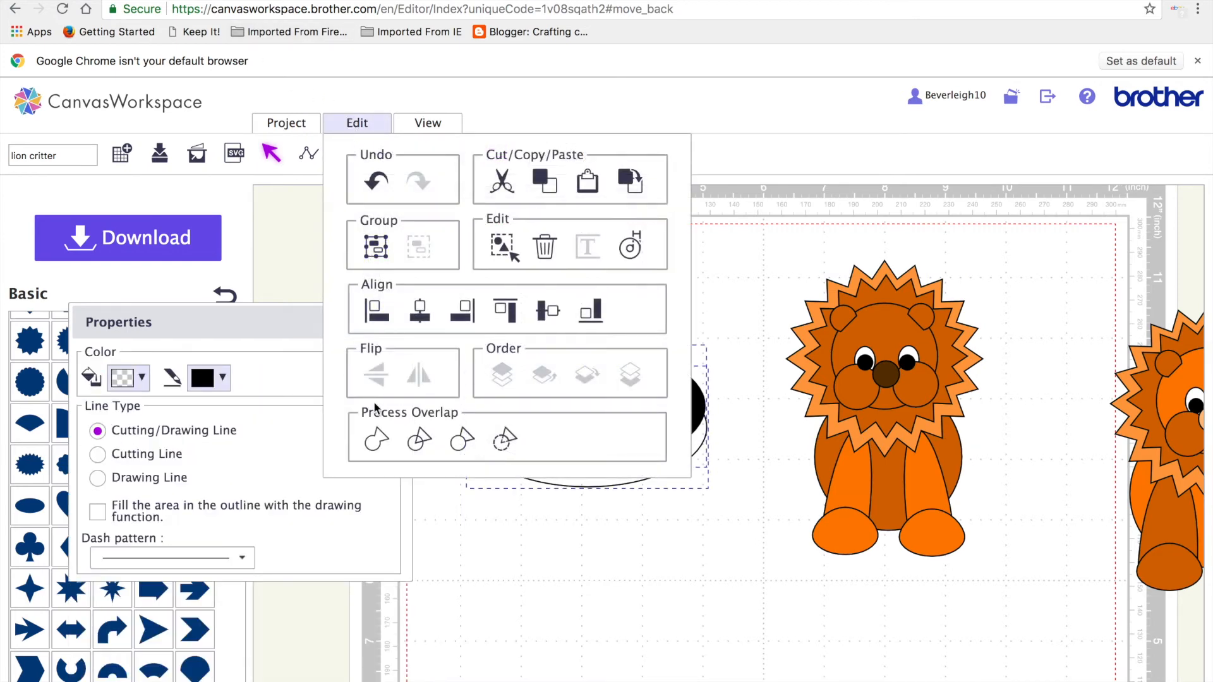
{"action": "left_click", "coordinate": [463, 440]}
{"action": "left_click", "coordinate": [462, 448]}
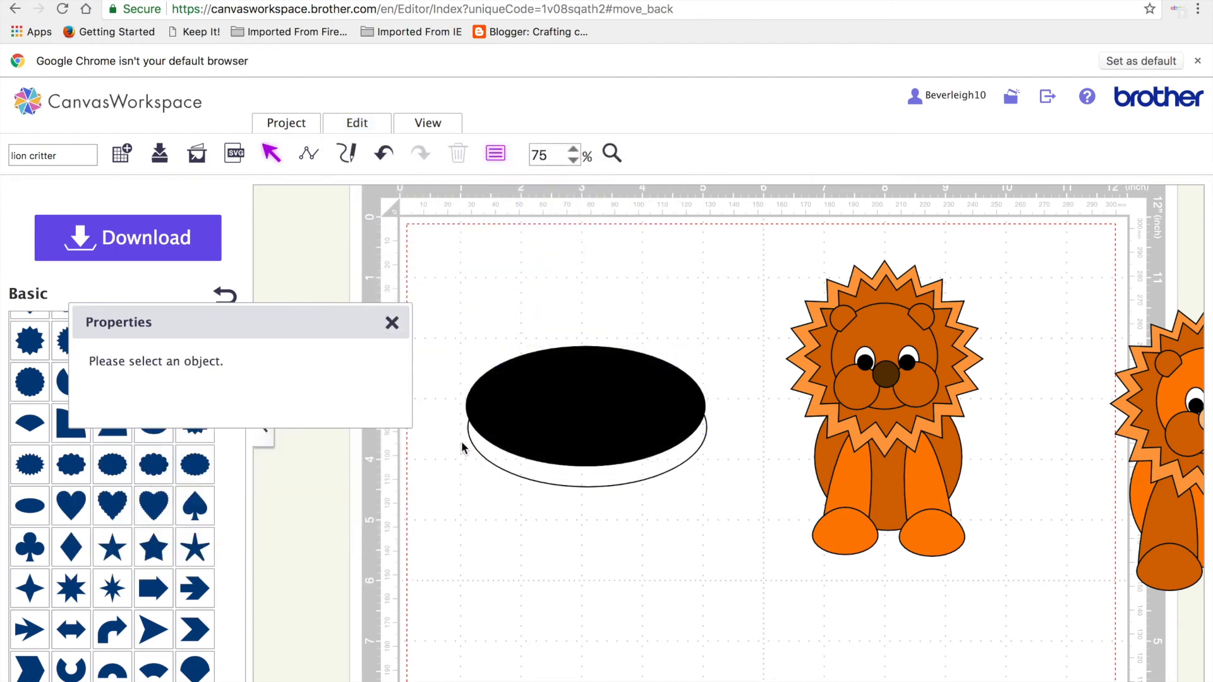
{"action": "left_click_drag", "start_coordinate": [564, 328], "coordinate": [564, 266]}
- Fill the crescent with dark orange
{"action": "left_click", "coordinate": [571, 470]}
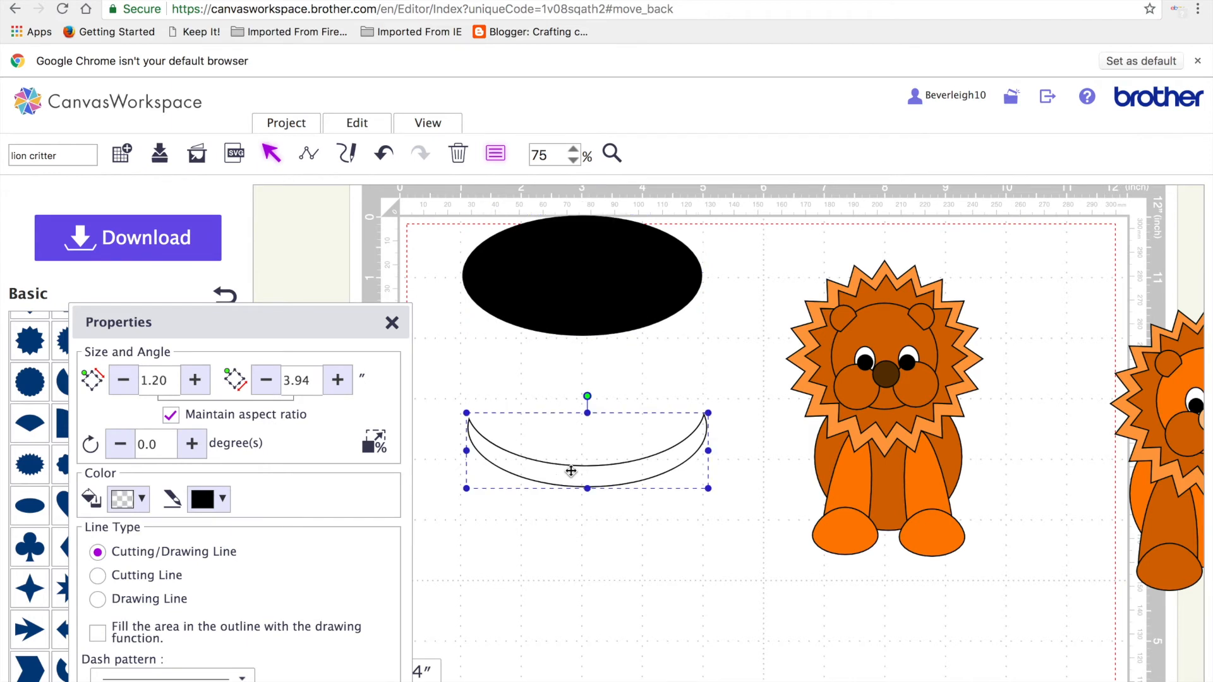
{"action": "left_click", "coordinate": [128, 499]}
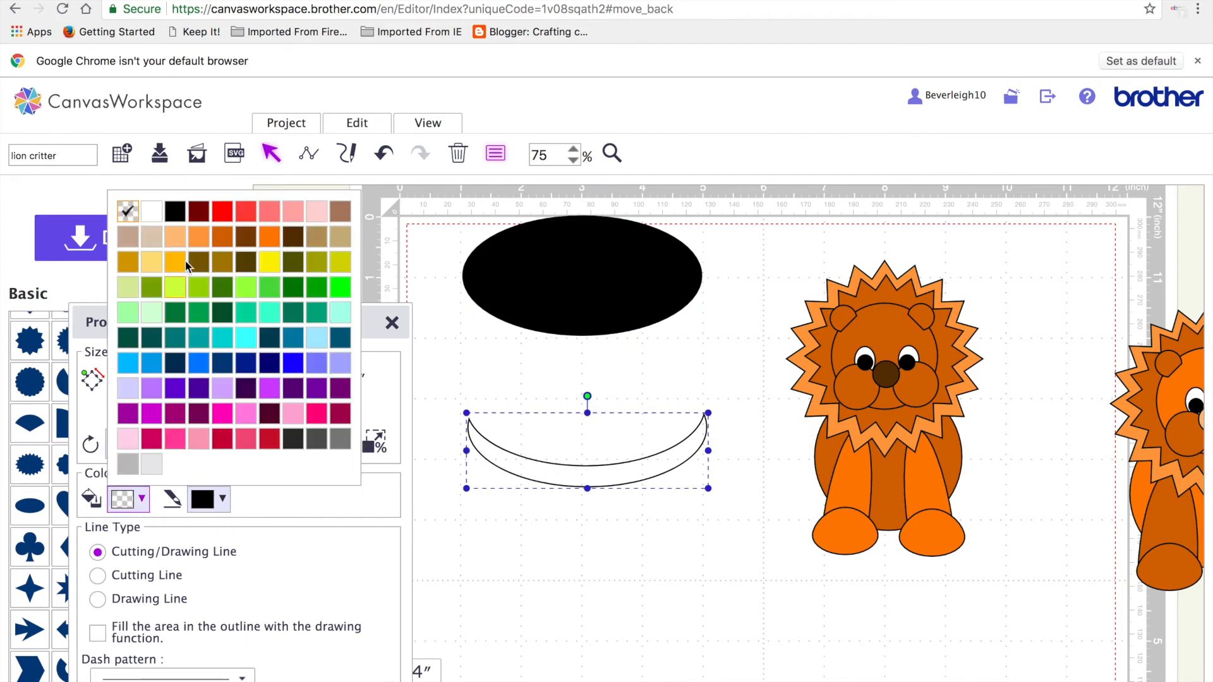
{"action": "left_click", "coordinate": [222, 242]}
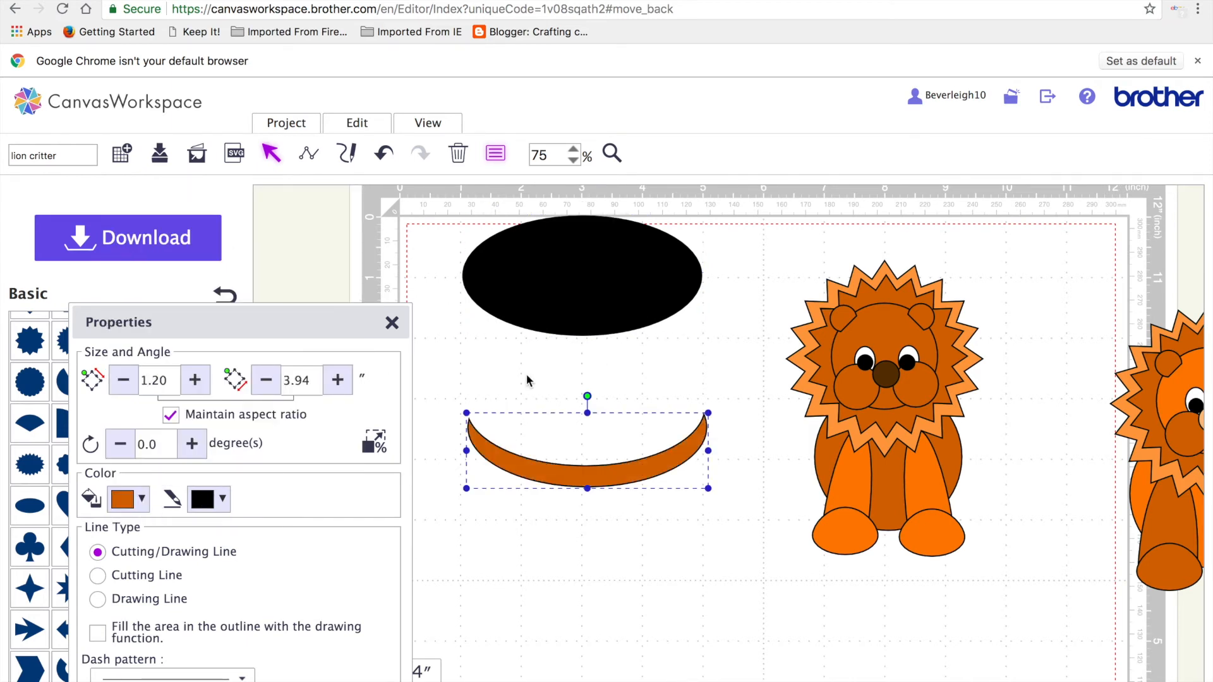
- Rotate the dark orange crescent to 90 degrees and flip it horizontally
{"action": "left_click_drag", "start_coordinate": [164, 440], "coordinate": [145, 441]}
{"action": "key", "text": "BackSpace"}
{"action": "key", "text": "BackSpace"}
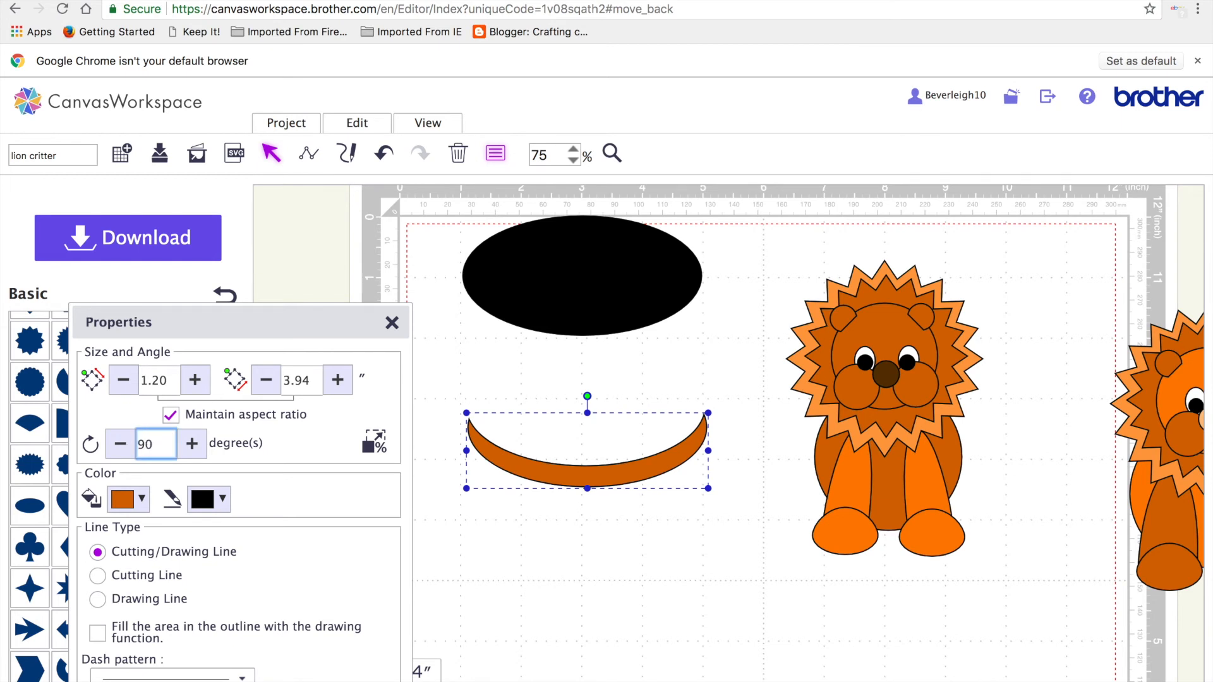
{"action": "type", "text": "90"}
{"action": "key", "text": "Return"}
{"action": "left_click", "coordinate": [351, 126]}
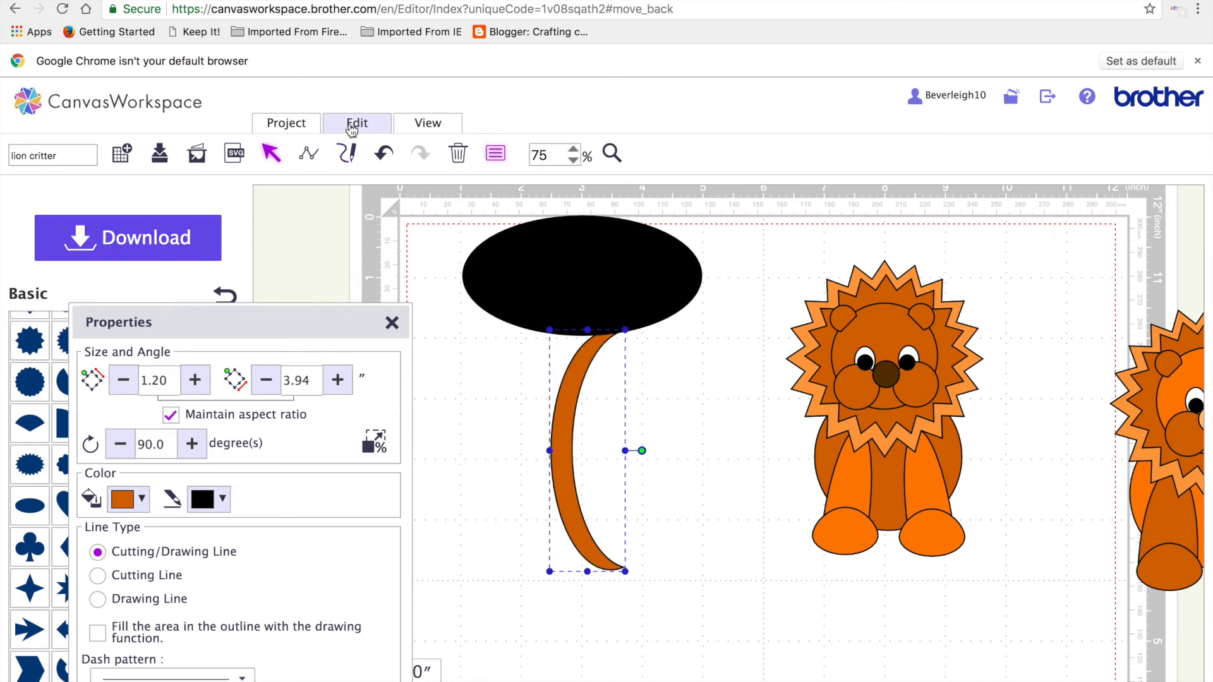
{"action": "left_click", "coordinate": [422, 374]}
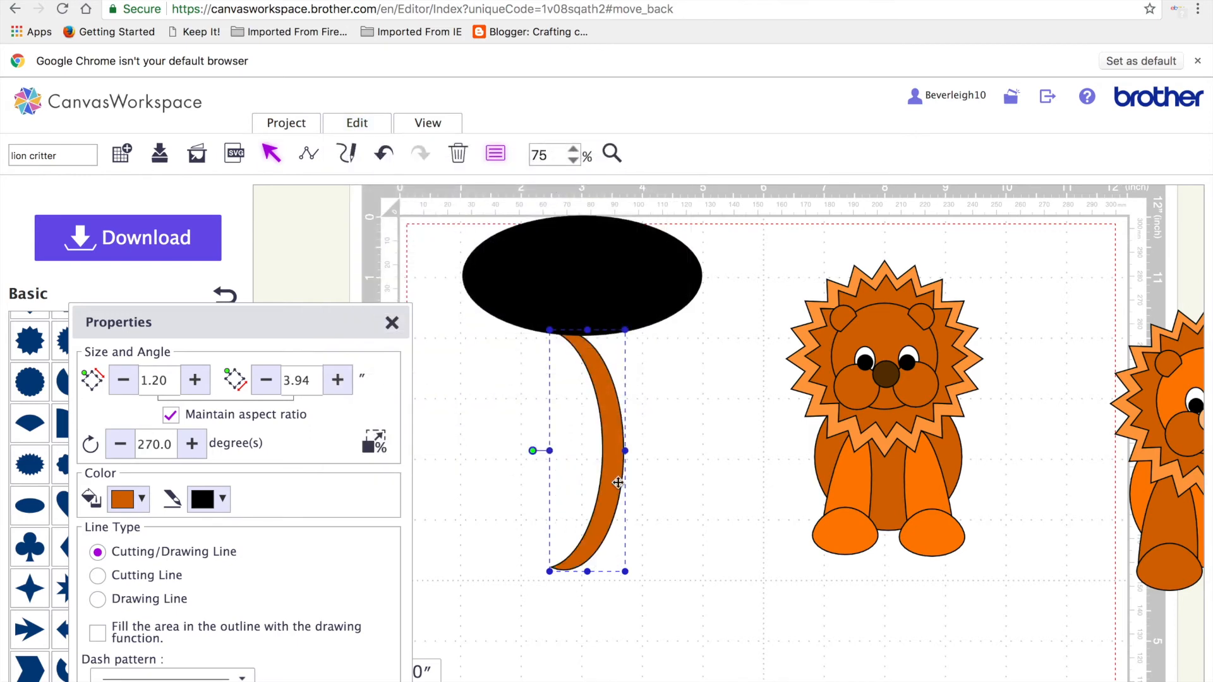
- Move the crescent to the critter's body as a tail, rotating it to about 303 degrees so its lower end overlaps the body
{"action": "left_click_drag", "start_coordinate": [615, 480], "coordinate": [1043, 496]}
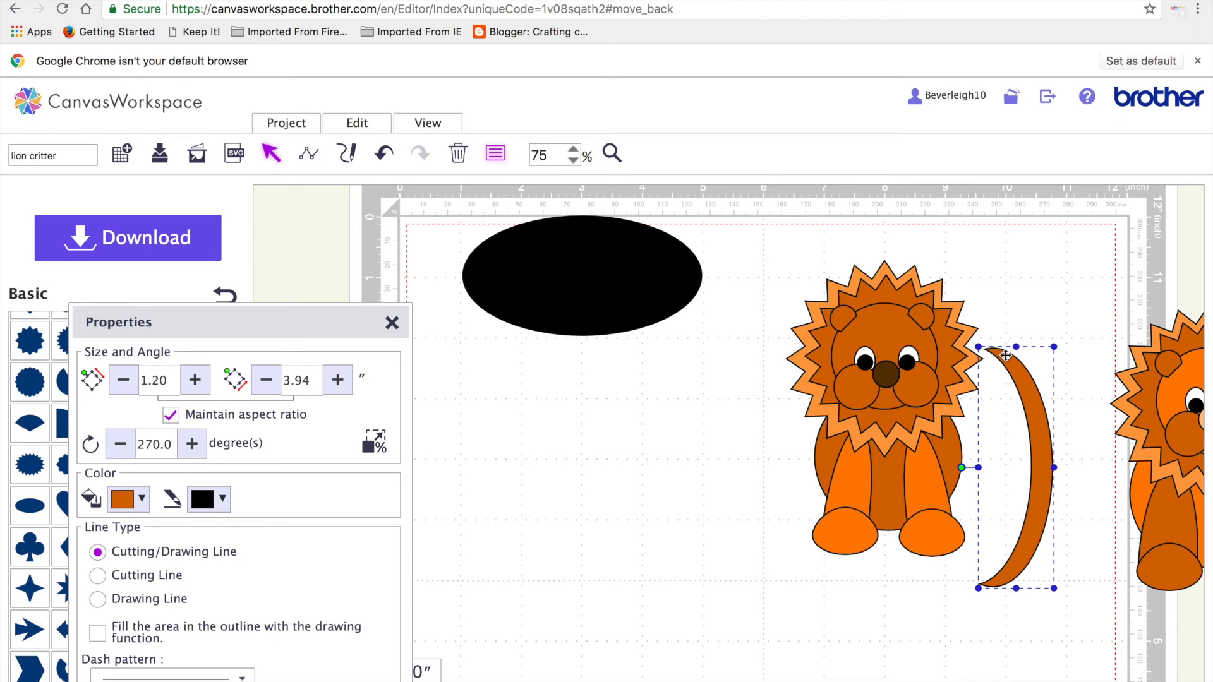
{"action": "left_click_drag", "start_coordinate": [961, 466], "coordinate": [950, 435]}
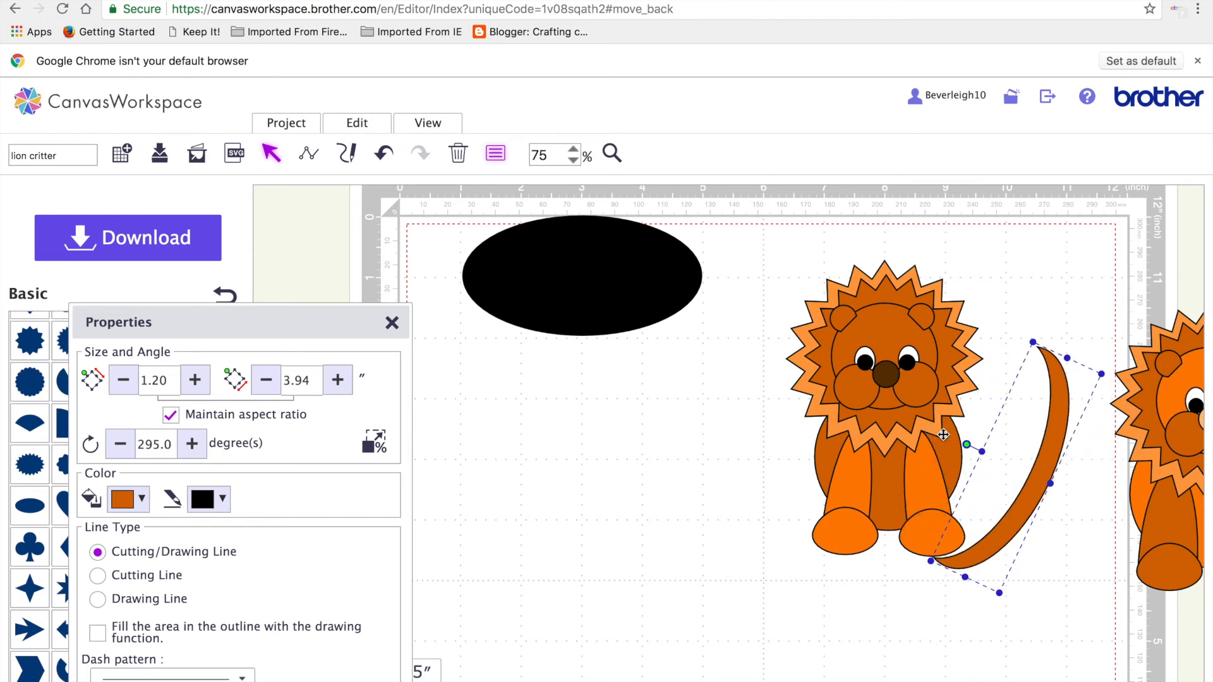
{"action": "left_click_drag", "start_coordinate": [1034, 485], "coordinate": [984, 427]}
{"action": "left_click_drag", "start_coordinate": [918, 386], "coordinate": [920, 380]}
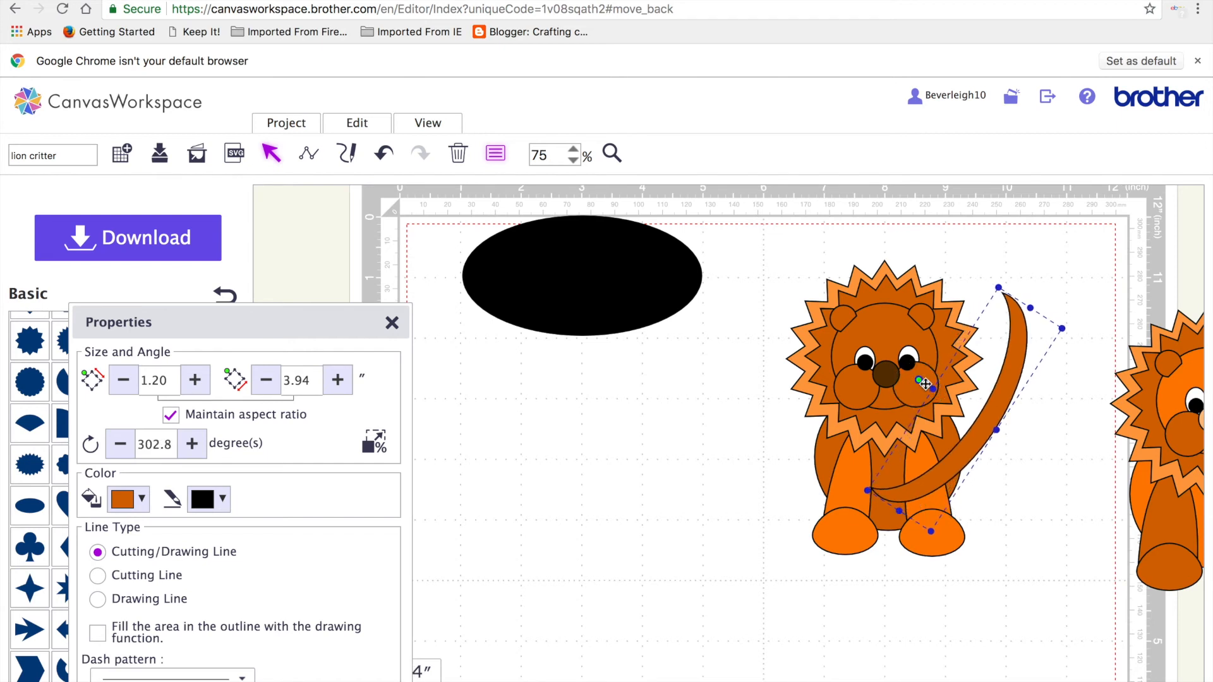
{"action": "left_click_drag", "start_coordinate": [949, 481], "coordinate": [941, 493]}
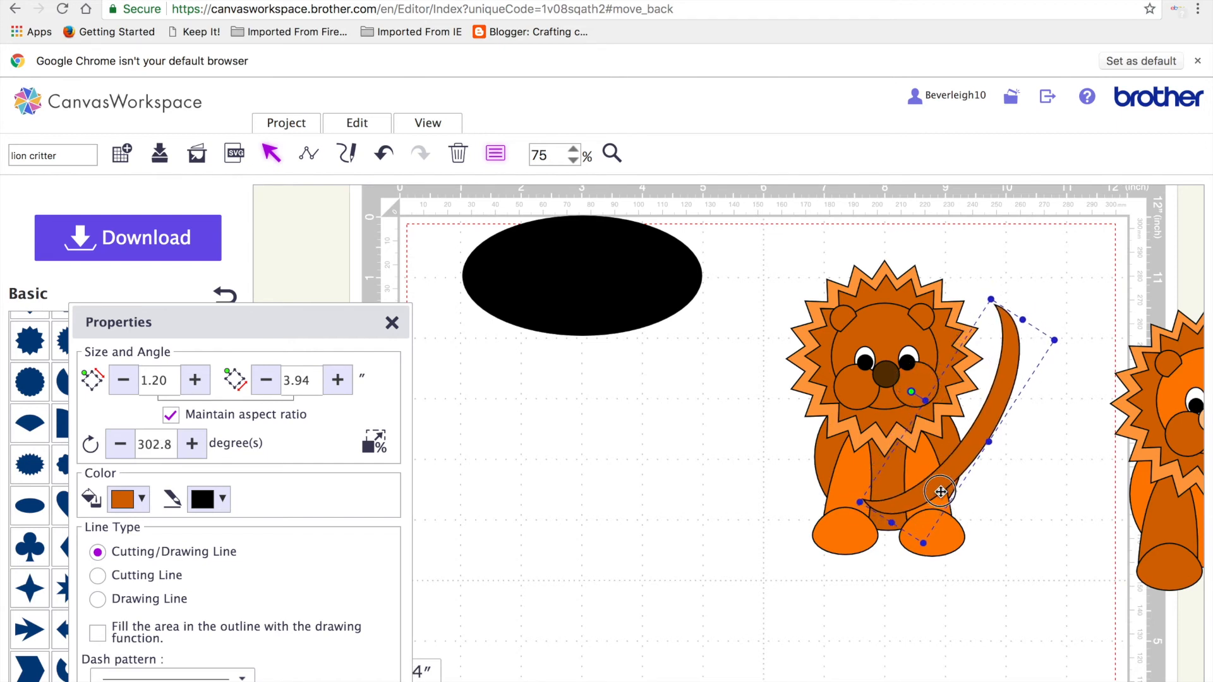
- Send the dark orange crescent tail to the back, behind the lion's body and legs
{"action": "left_click", "coordinate": [358, 122]}
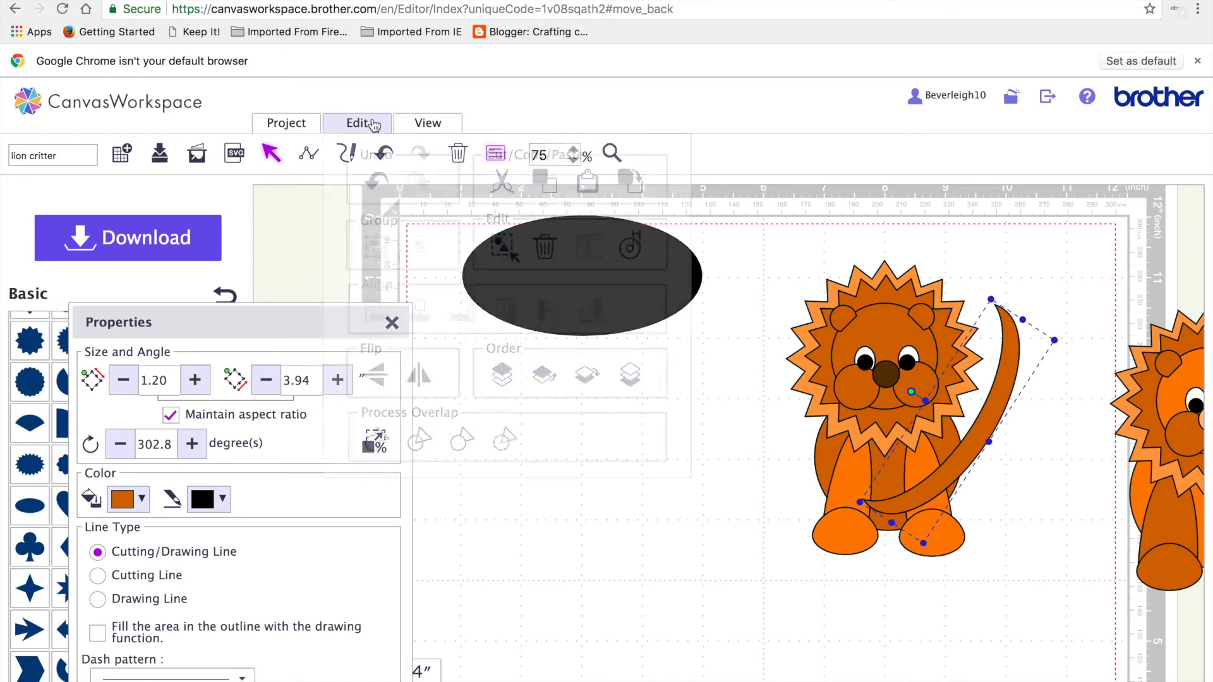
{"action": "left_click", "coordinate": [628, 386]}
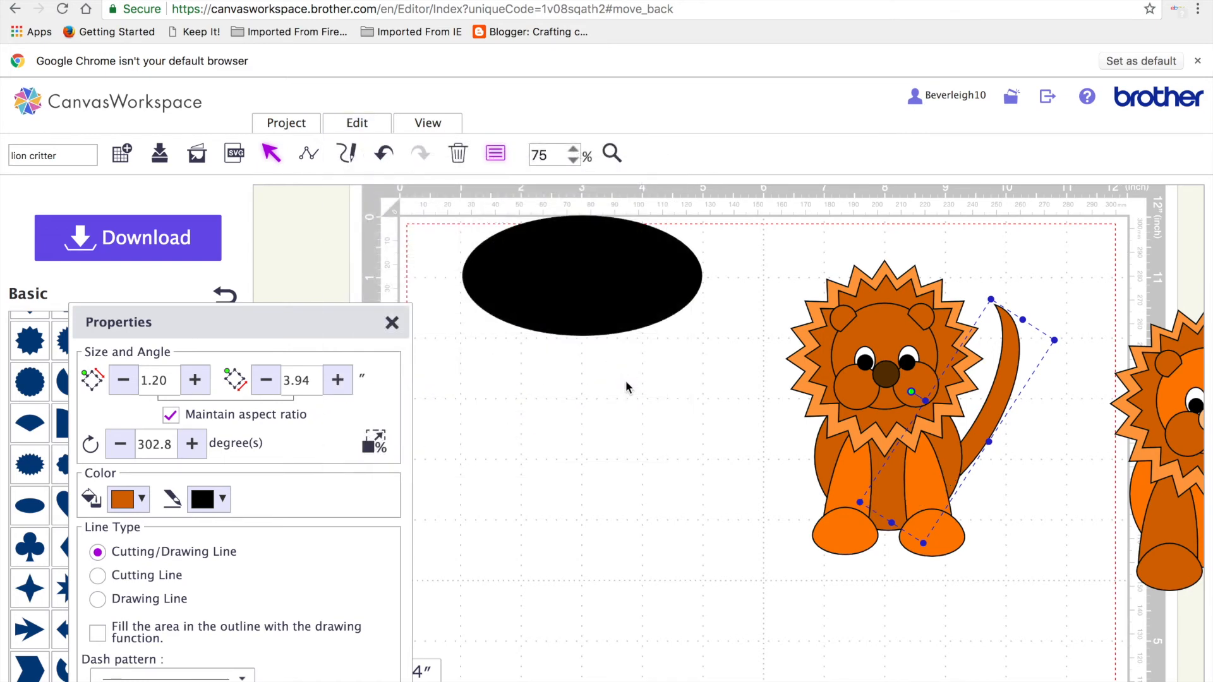
{"action": "left_click", "coordinate": [696, 598]}
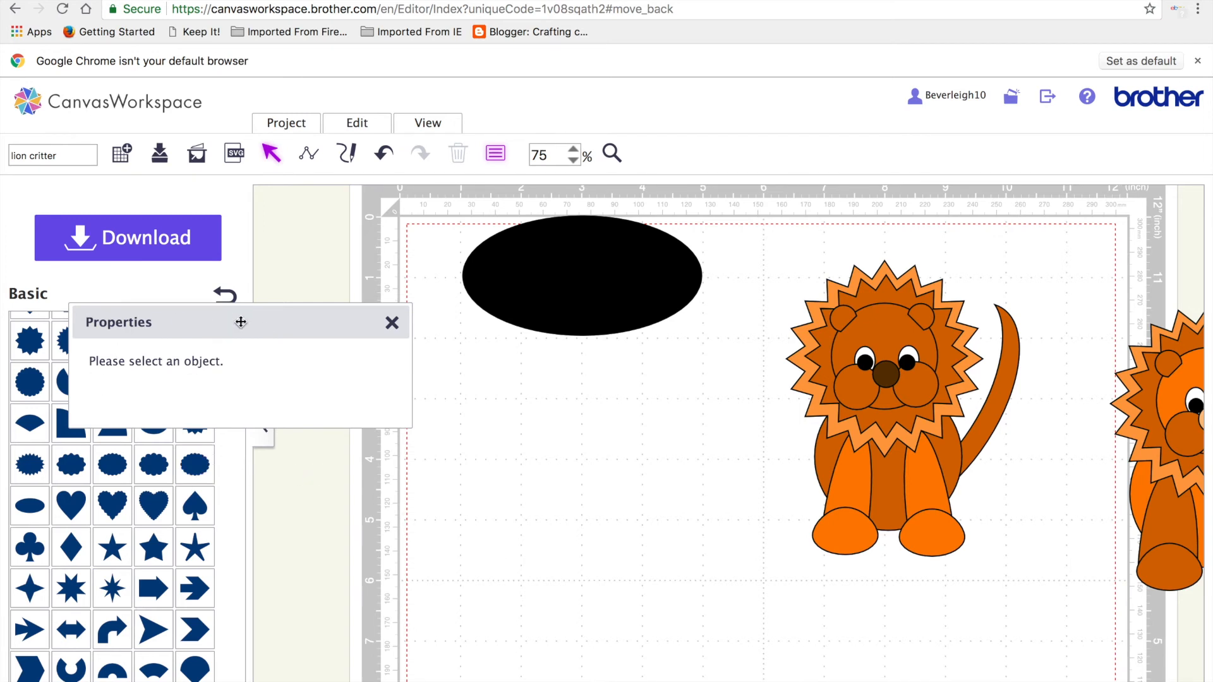
- Add a scalloped circle from the basic shapes and delete the leftover black ellipse
{"action": "left_click_drag", "start_coordinate": [234, 320], "coordinate": [367, 423]}
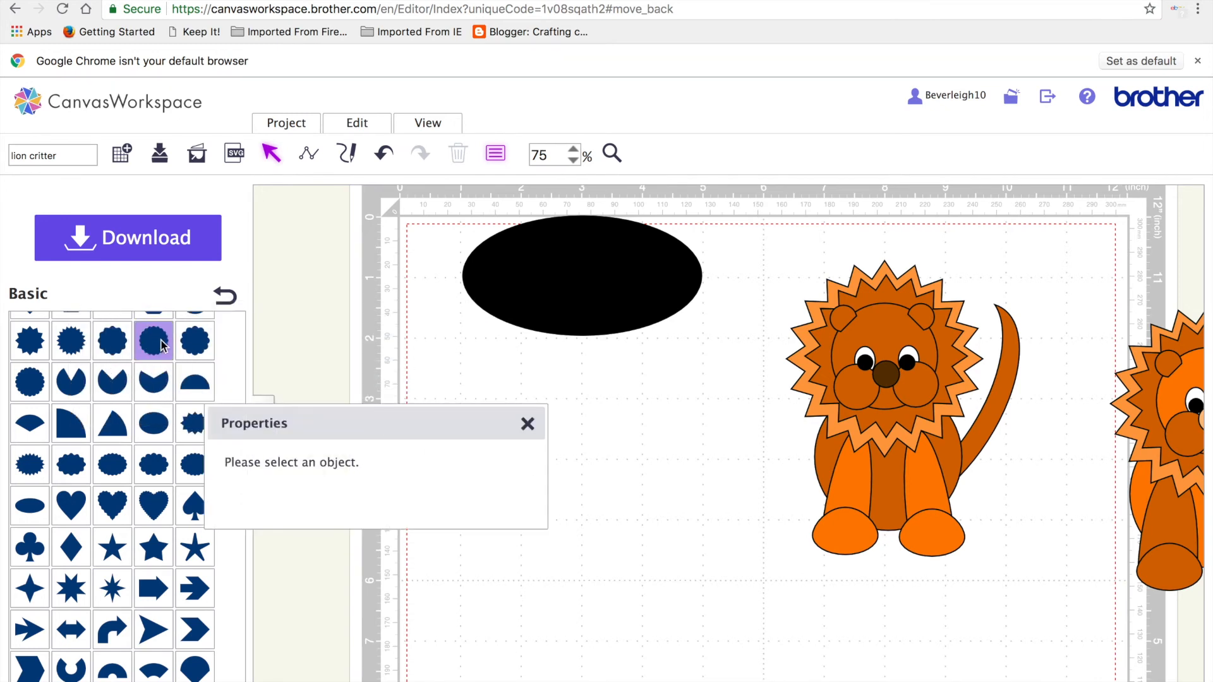
{"action": "left_click", "coordinate": [25, 388]}
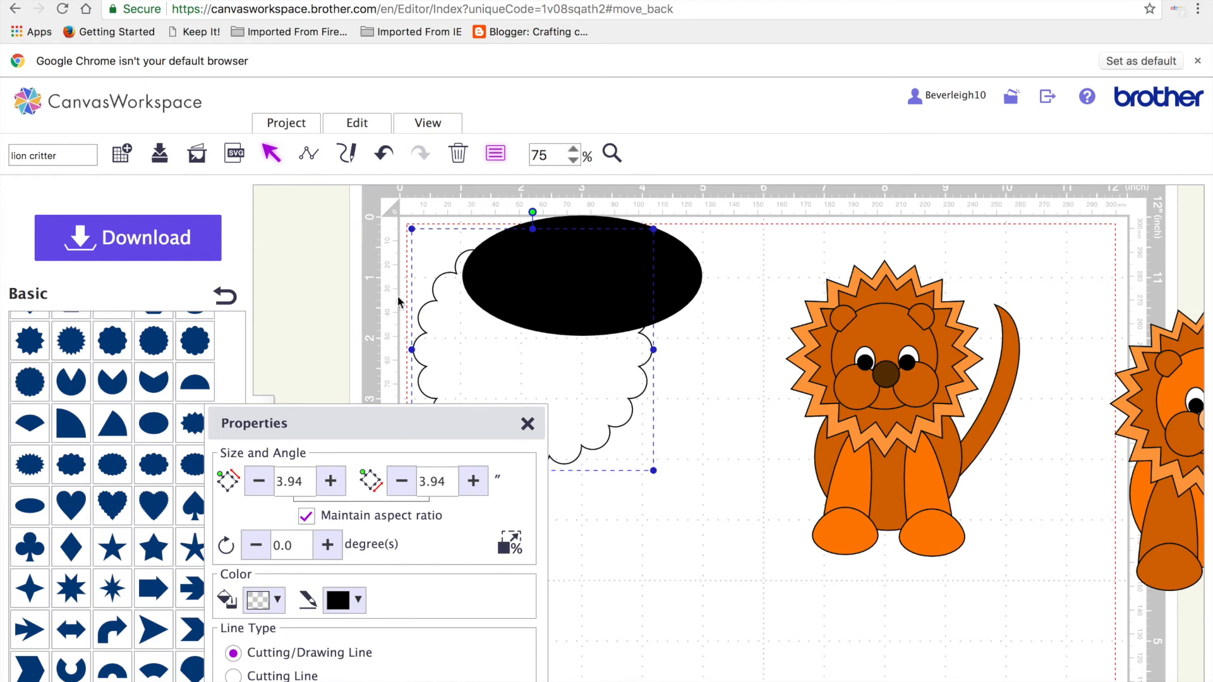
{"action": "left_click", "coordinate": [689, 256]}
{"action": "key", "text": "Delete"}
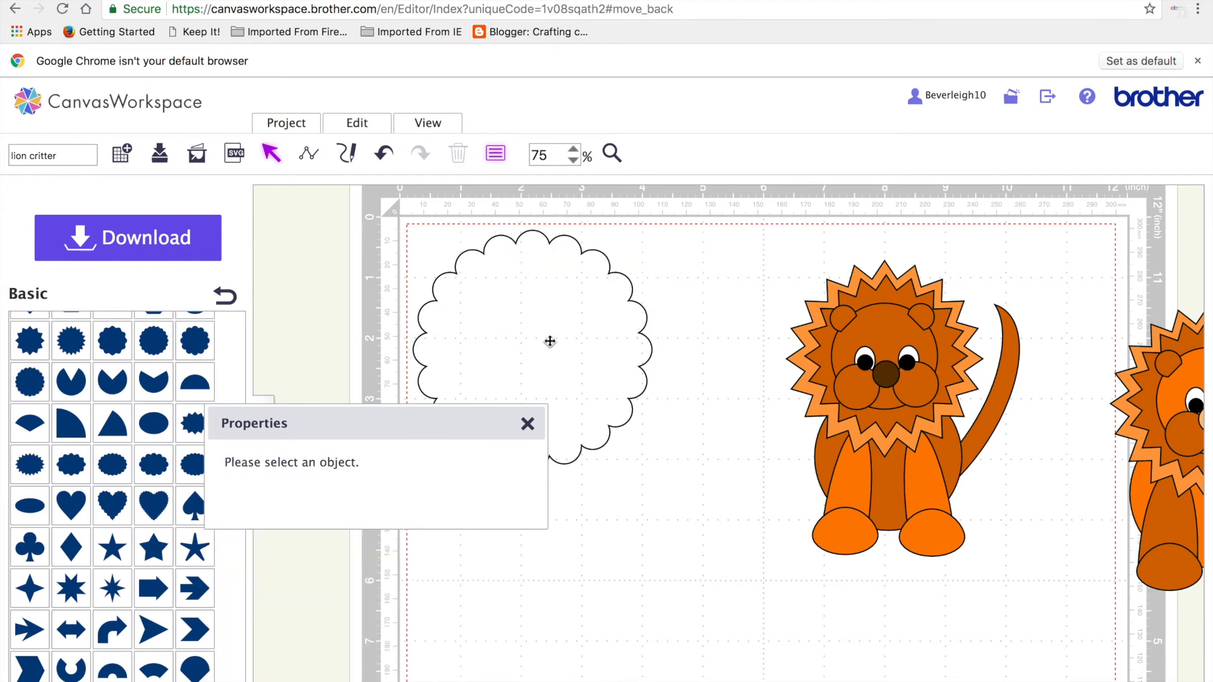
- Move the scalloped circle slightly aside and resize it to 0.79 inches, keeping its aspect ratio
{"action": "left_click_drag", "start_coordinate": [566, 339], "coordinate": [618, 330]}
{"action": "left_click_drag", "start_coordinate": [304, 481], "coordinate": [266, 487]}
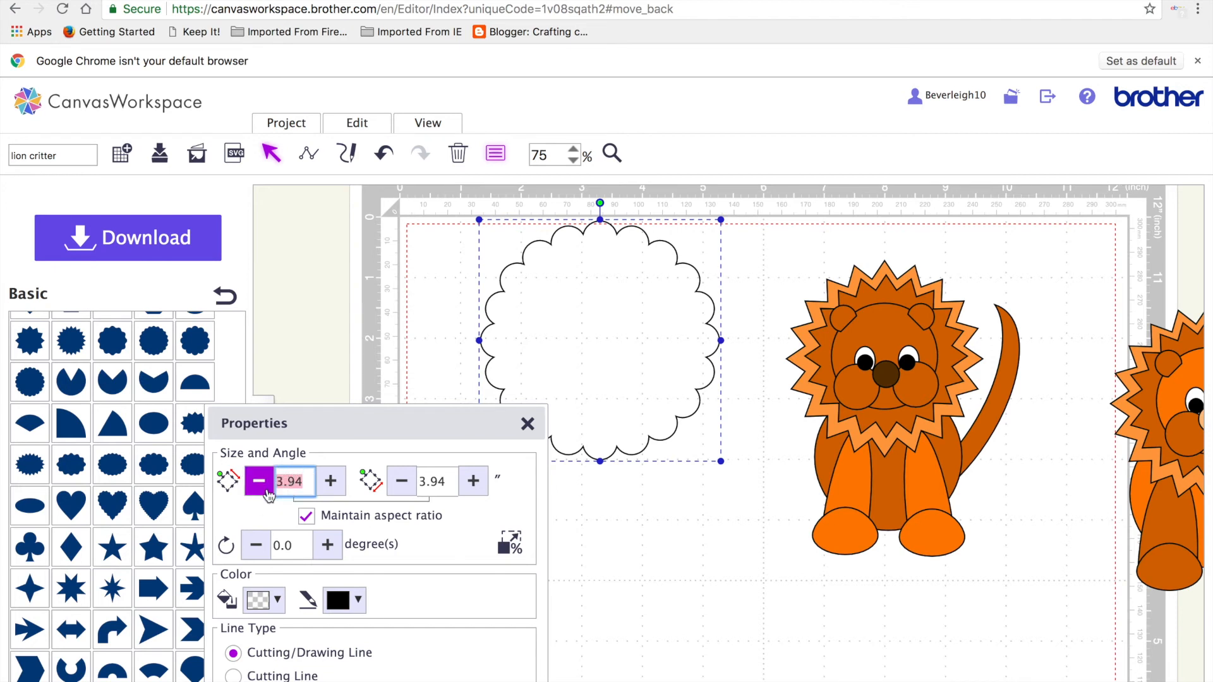
{"action": "type", "text": "."}
{"action": "key", "text": "Return"}
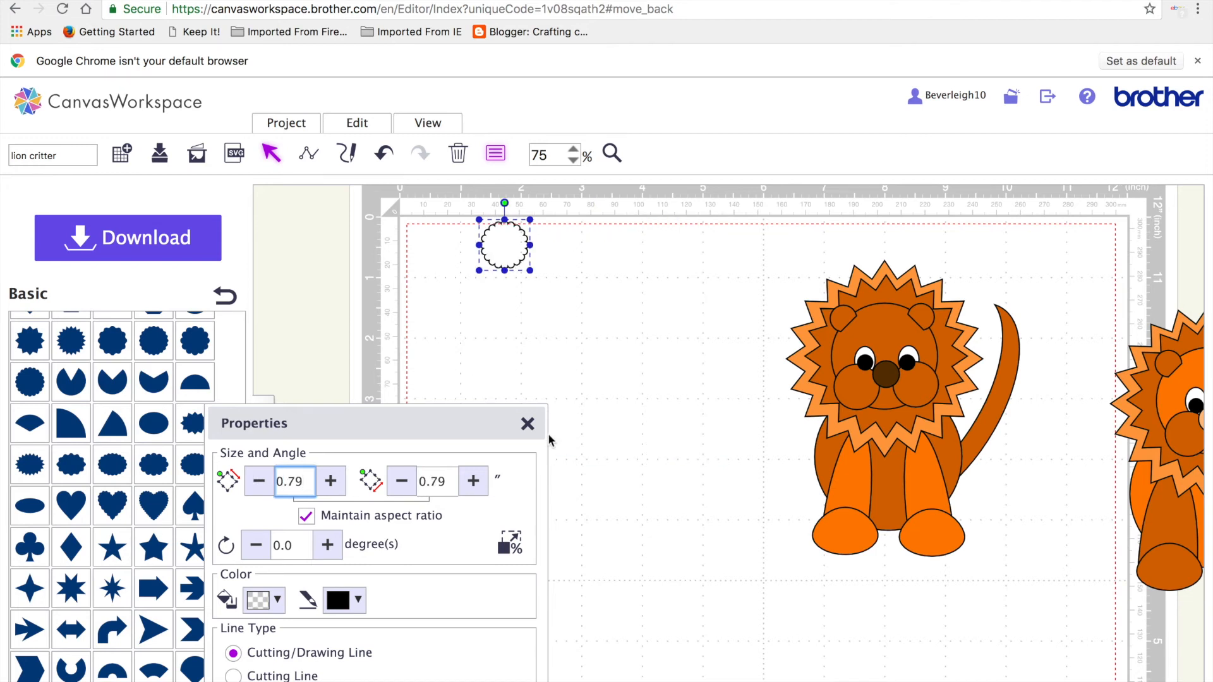
- Fill the scalloped circle with dark brown and place it over the upper tip of the lion's tail
{"action": "left_click", "coordinate": [277, 599]}
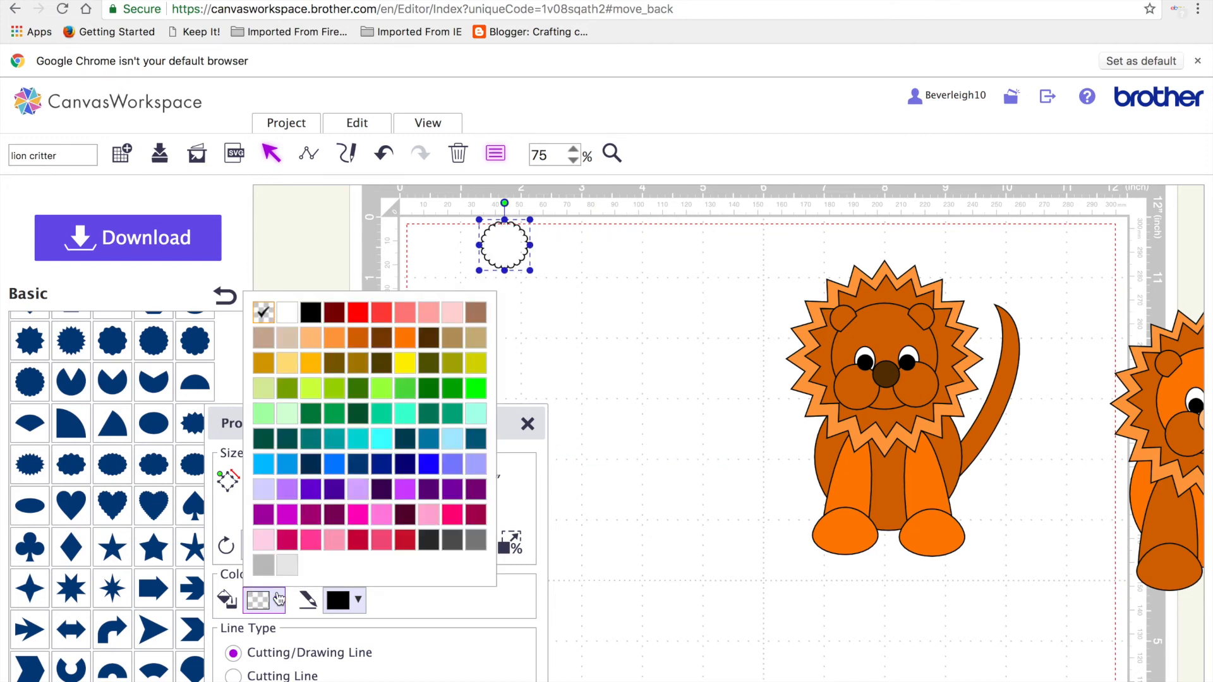
{"action": "left_click", "coordinate": [433, 343]}
{"action": "left_click_drag", "start_coordinate": [510, 228], "coordinate": [1001, 293]}
{"action": "left_click", "coordinate": [743, 567]}
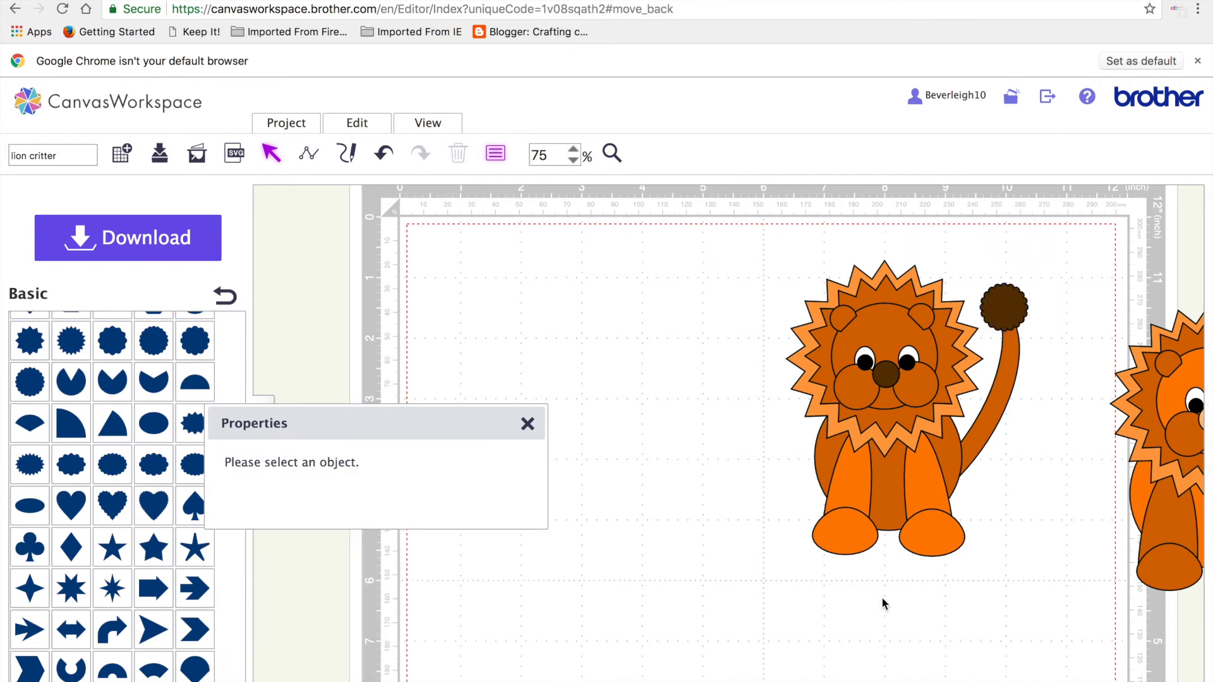
- Change the new lion's head circle to the light orange fill
{"action": "scroll", "coordinate": [988, 632], "scroll_direction": "right", "scroll_amount": 5}
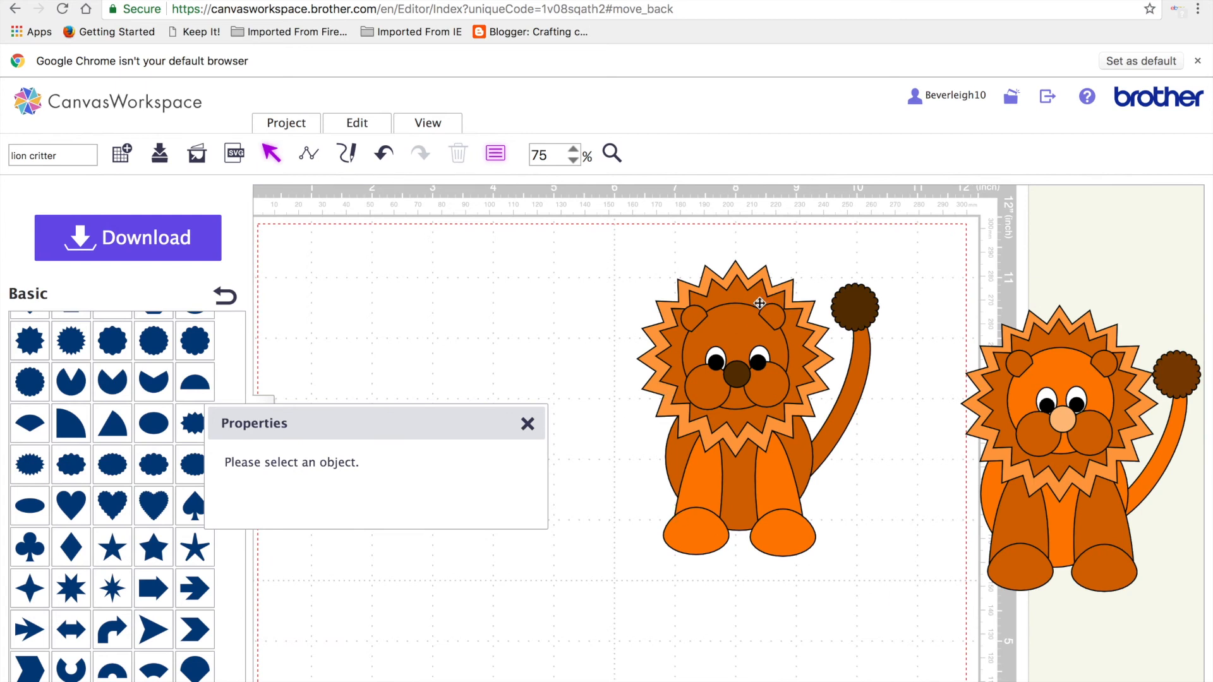
{"action": "left_click", "coordinate": [742, 320]}
{"action": "left_click", "coordinate": [276, 600]}
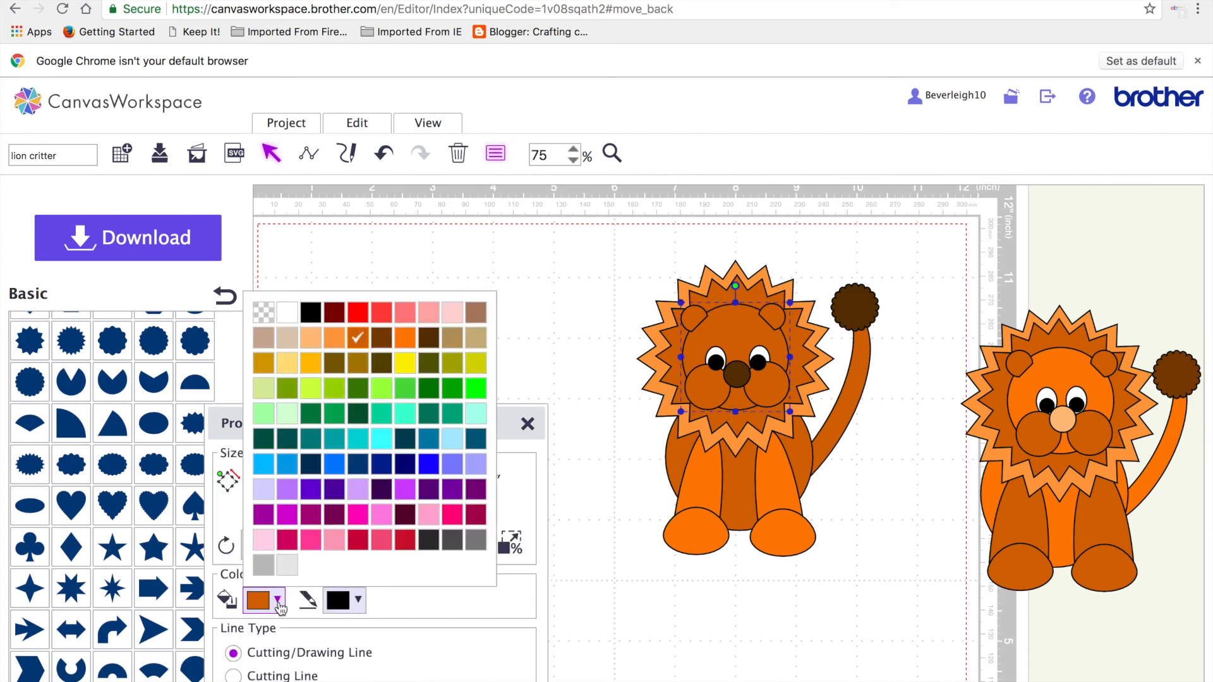
{"action": "left_click", "coordinate": [335, 340]}
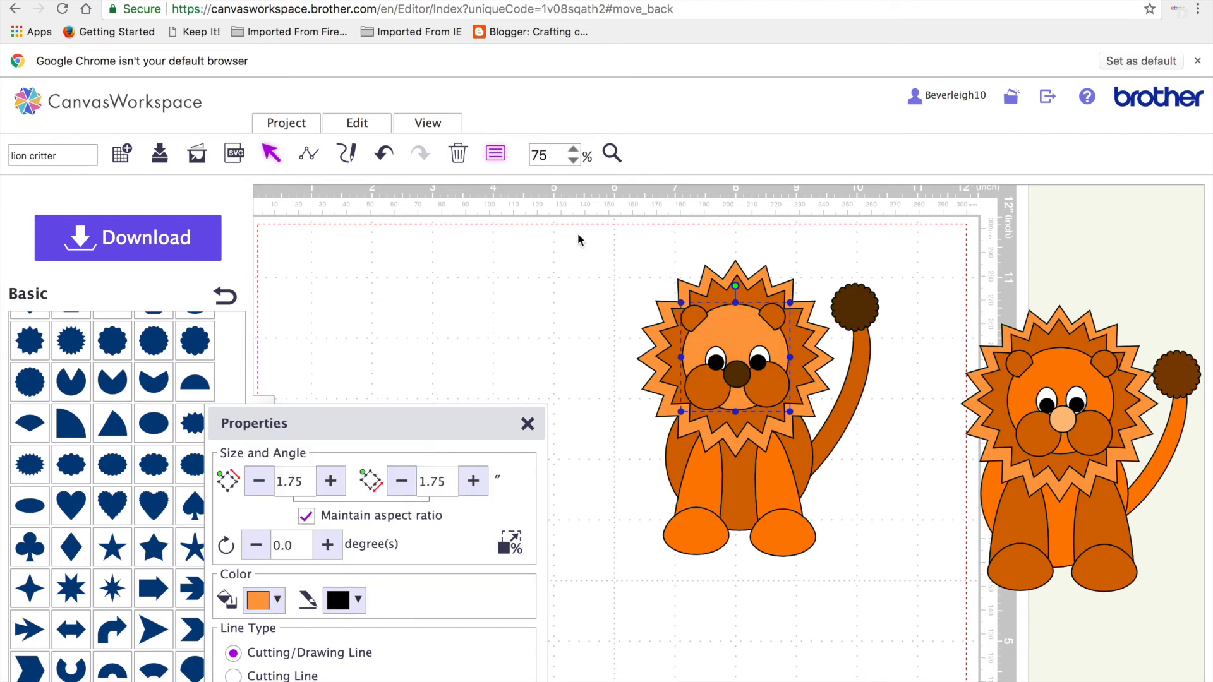
{"action": "left_click", "coordinate": [563, 278]}
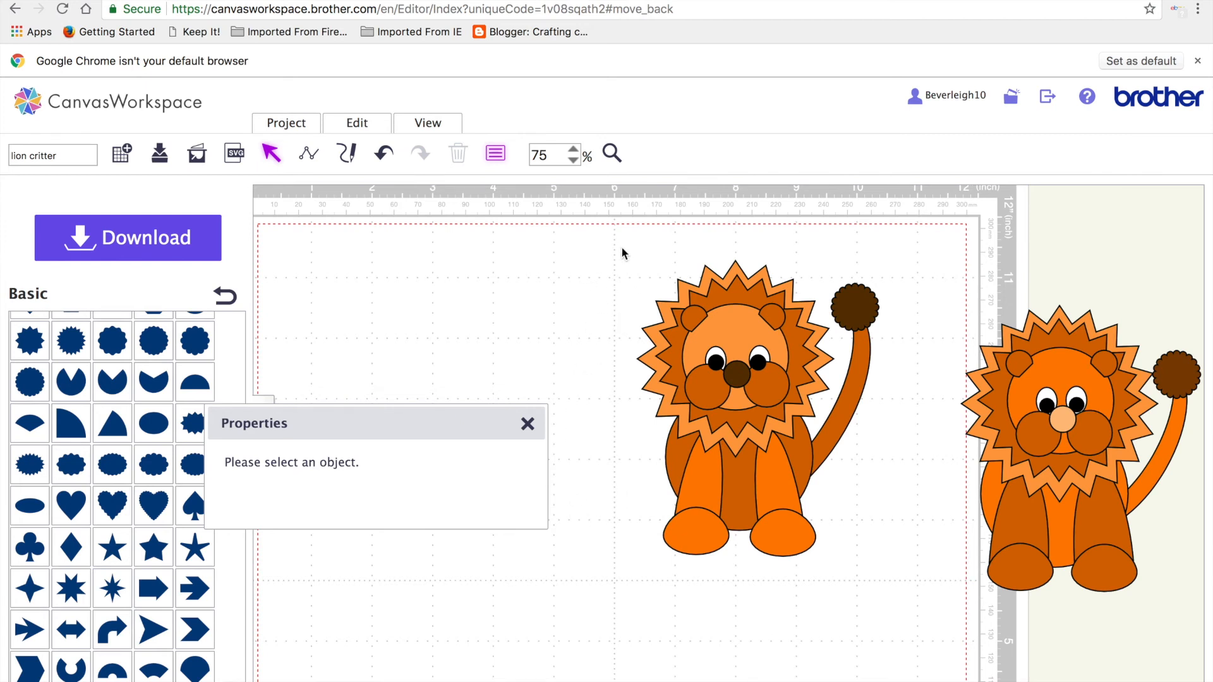
- Select all pieces of the newly built lion and group them
{"action": "left_click_drag", "start_coordinate": [465, 423], "coordinate": [299, 407]}
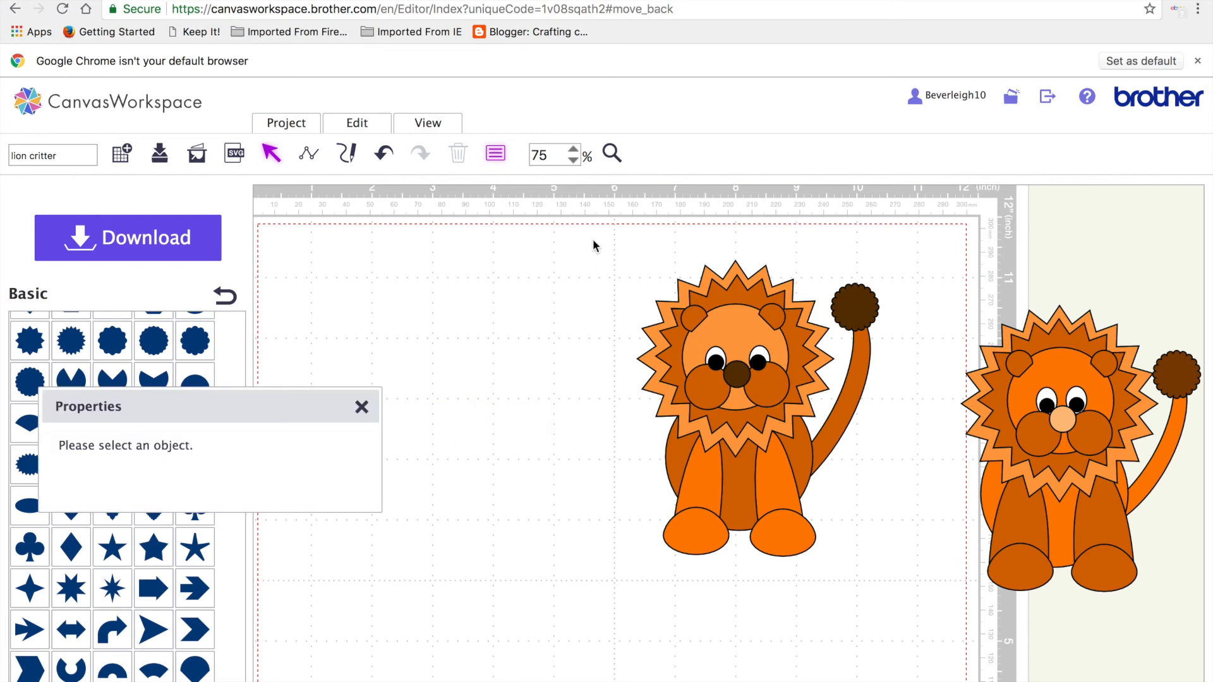
{"action": "left_click_drag", "start_coordinate": [590, 226], "coordinate": [908, 602]}
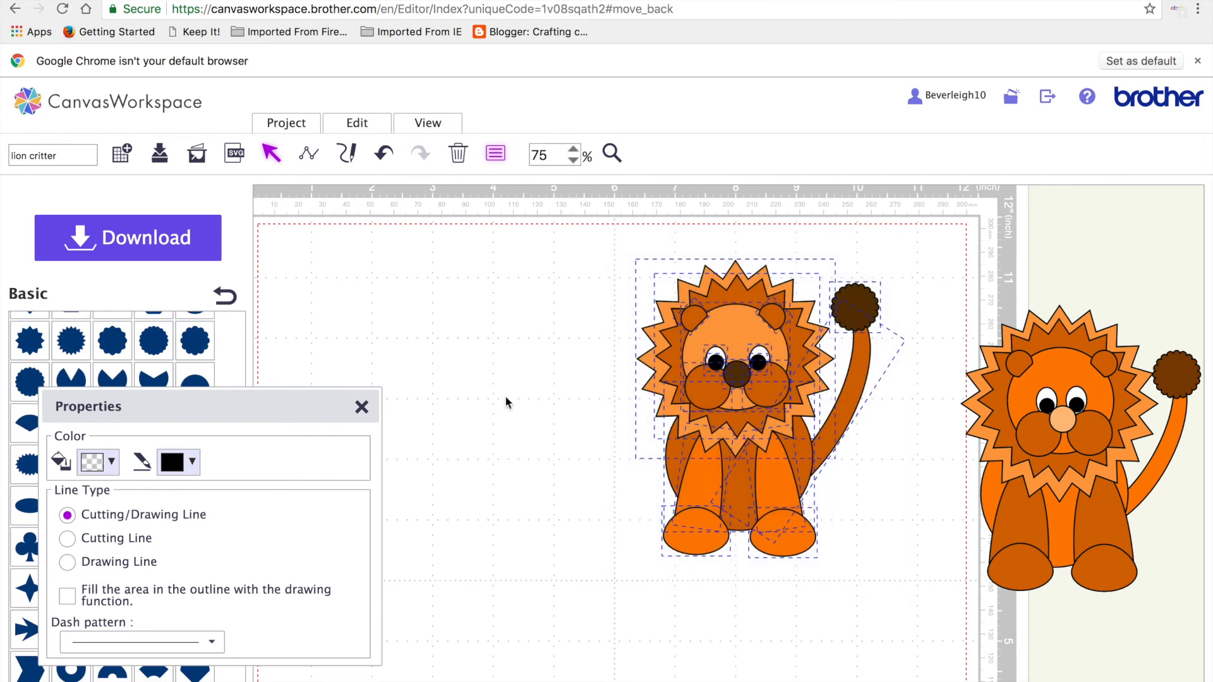
{"action": "left_click", "coordinate": [370, 127]}
{"action": "left_click", "coordinate": [377, 247]}
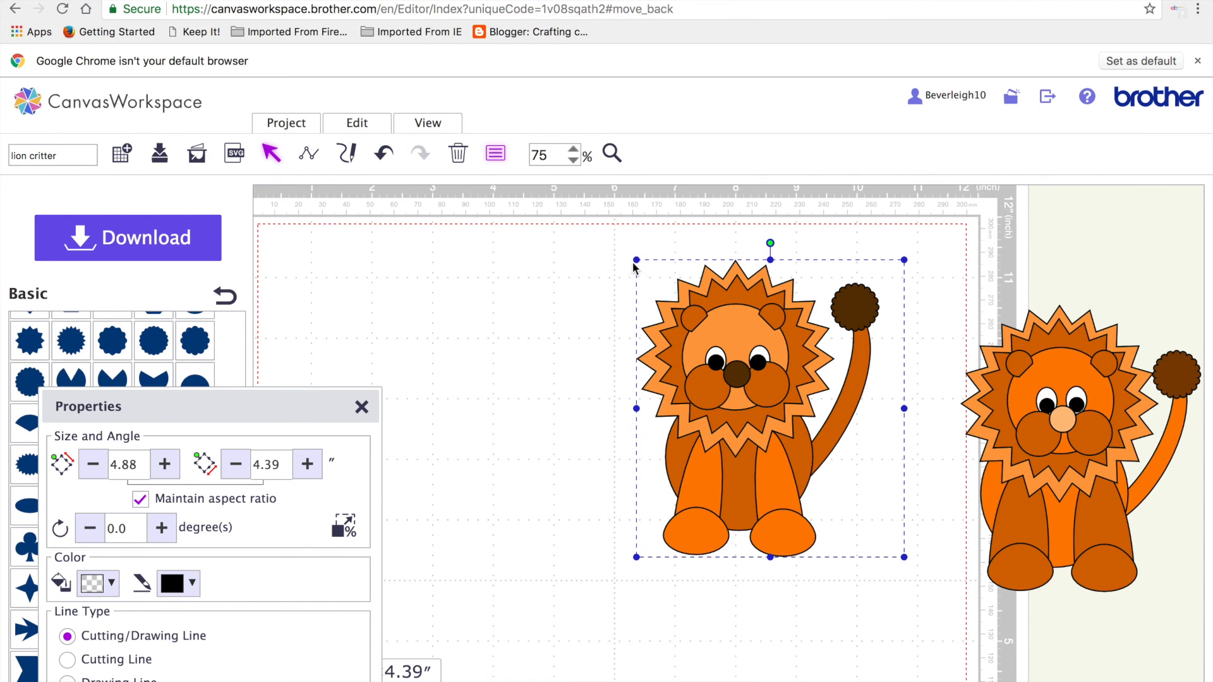
- Shrink the grouped lion proportionally and set its width to 2.50 inches
{"action": "left_click_drag", "start_coordinate": [633, 261], "coordinate": [735, 313]}
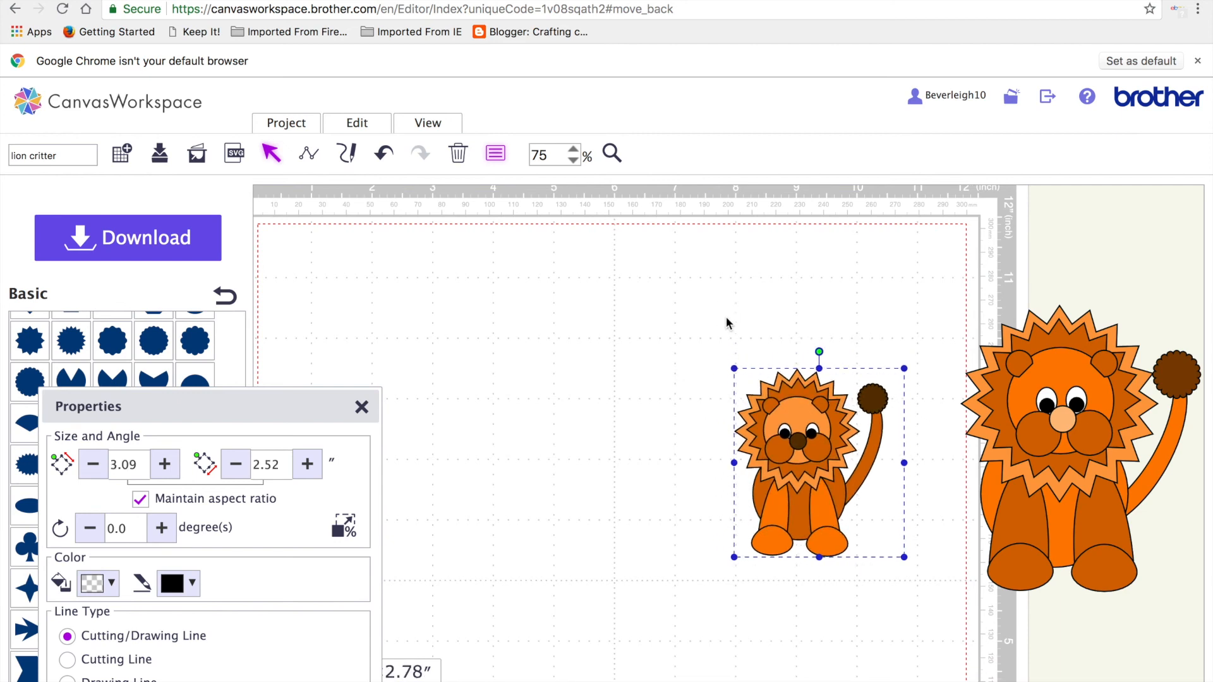
{"action": "left_click", "coordinate": [136, 466]}
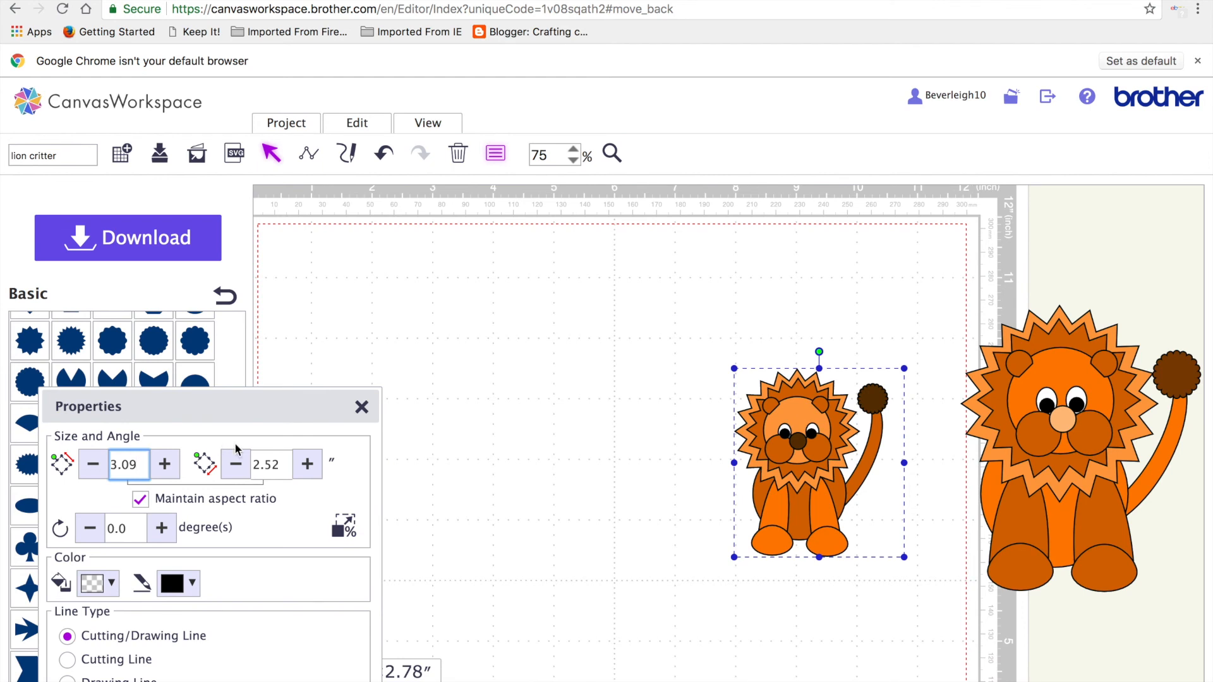
{"action": "left_click", "coordinate": [281, 464]}
{"action": "key", "text": "BackSpace"}
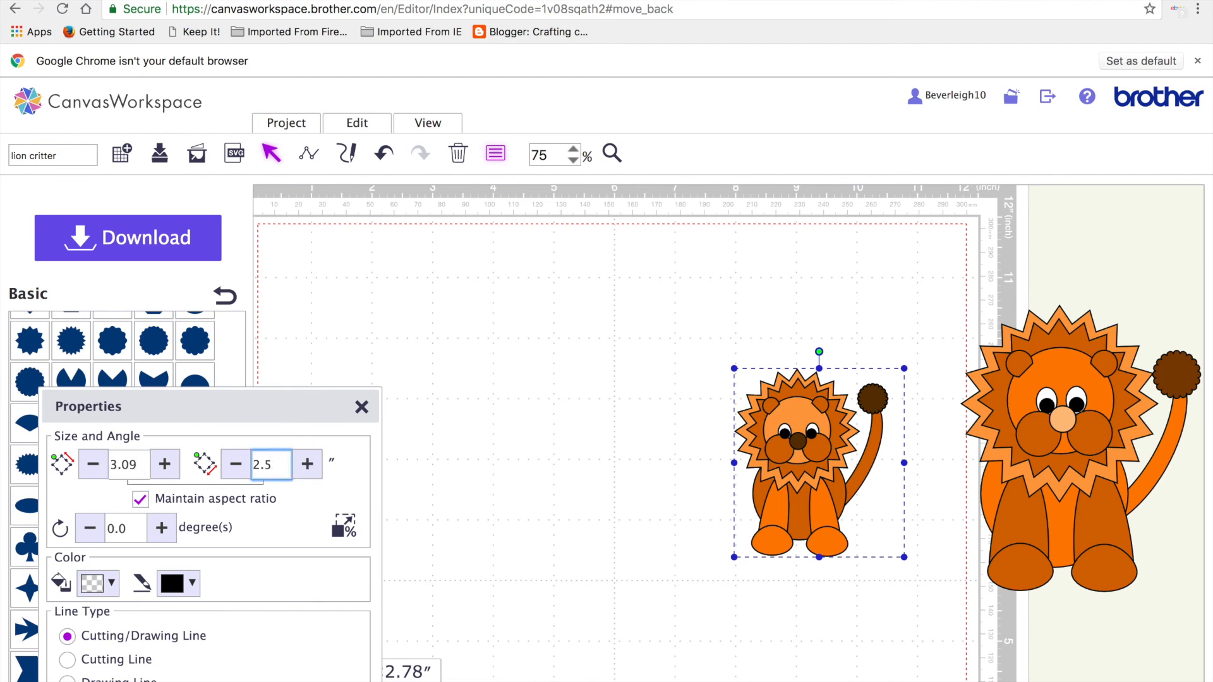
{"action": "key", "text": "Return"}
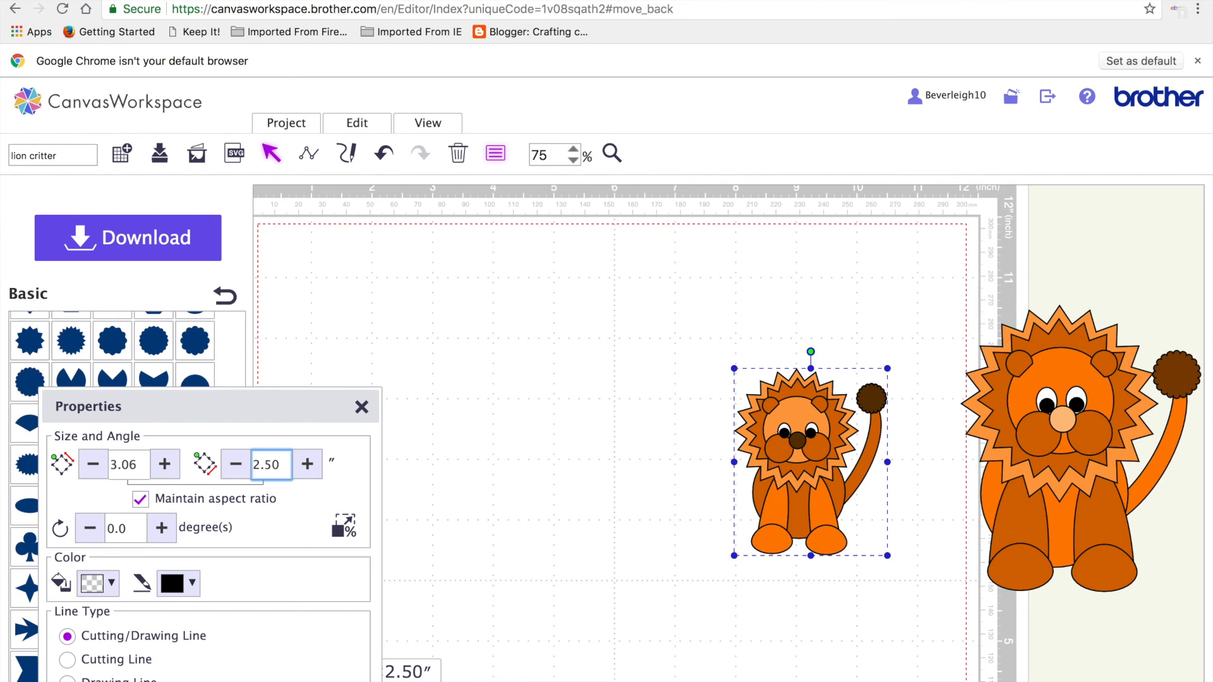
- Move the grouped lion toward the middle of the mat and scale it down to about 2.70 by 2.21 inches
{"action": "left_click_drag", "start_coordinate": [842, 451], "coordinate": [711, 409]}
{"action": "left_click", "coordinate": [361, 410]}
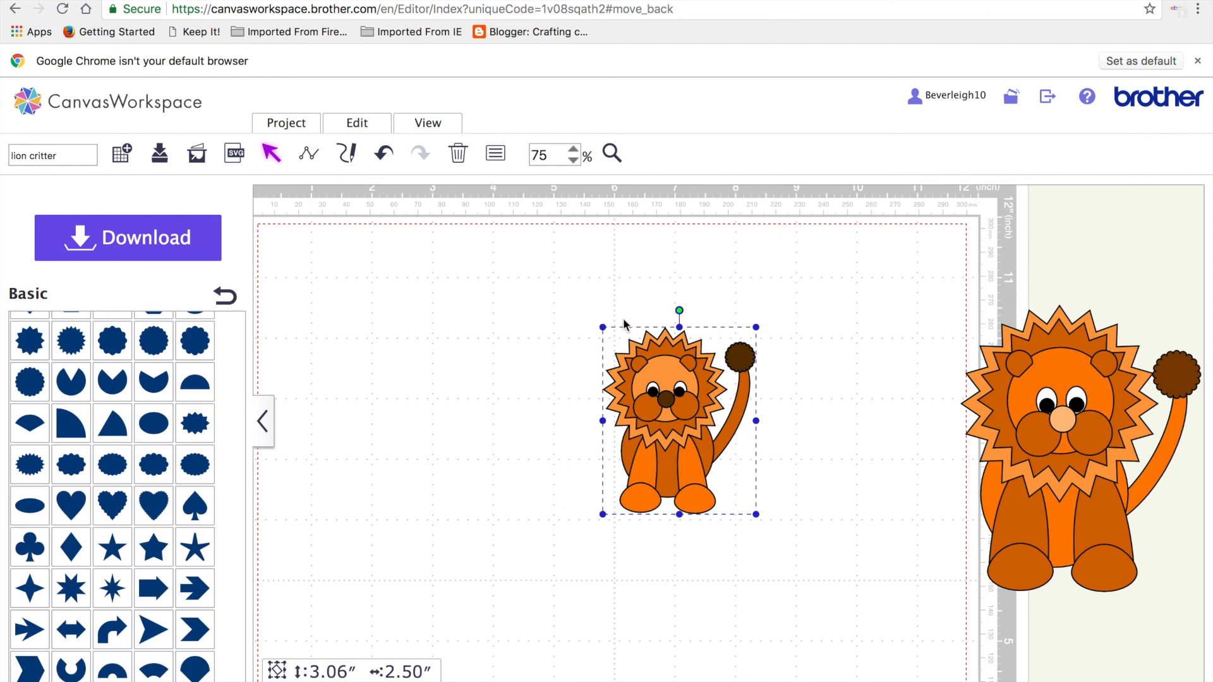
{"action": "left_click_drag", "start_coordinate": [603, 328], "coordinate": [621, 341]}
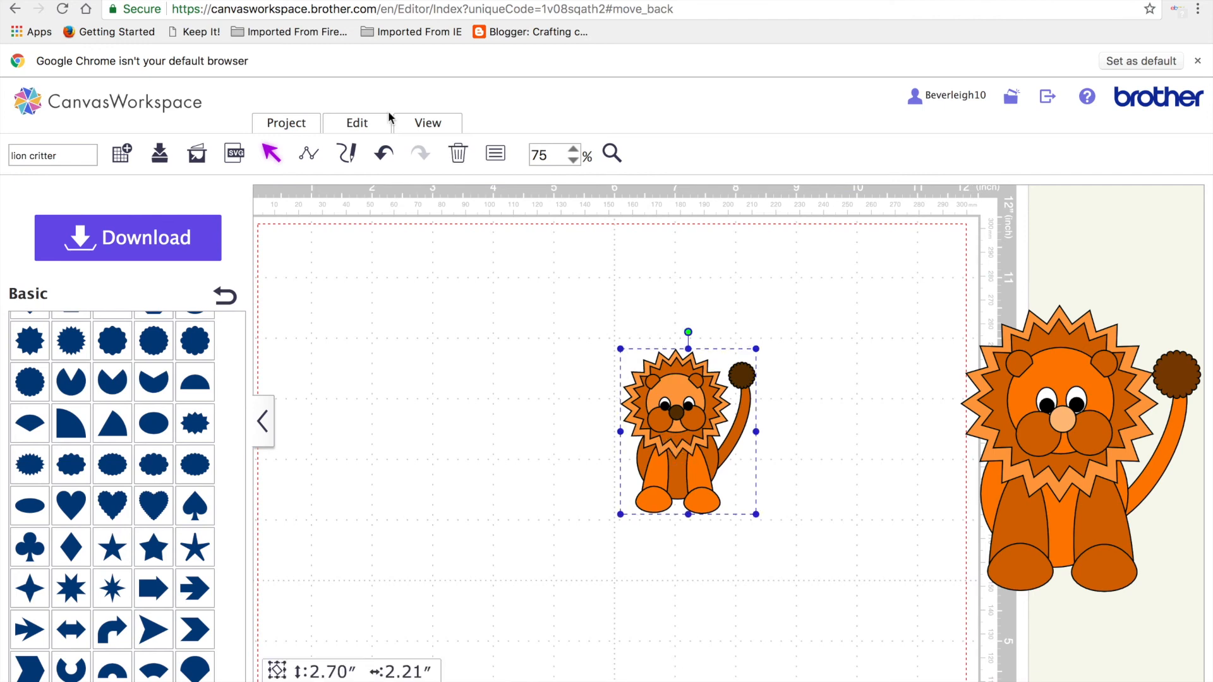
- Ungroup the small lion into its separate pieces and deselect them
{"action": "left_click", "coordinate": [360, 126]}
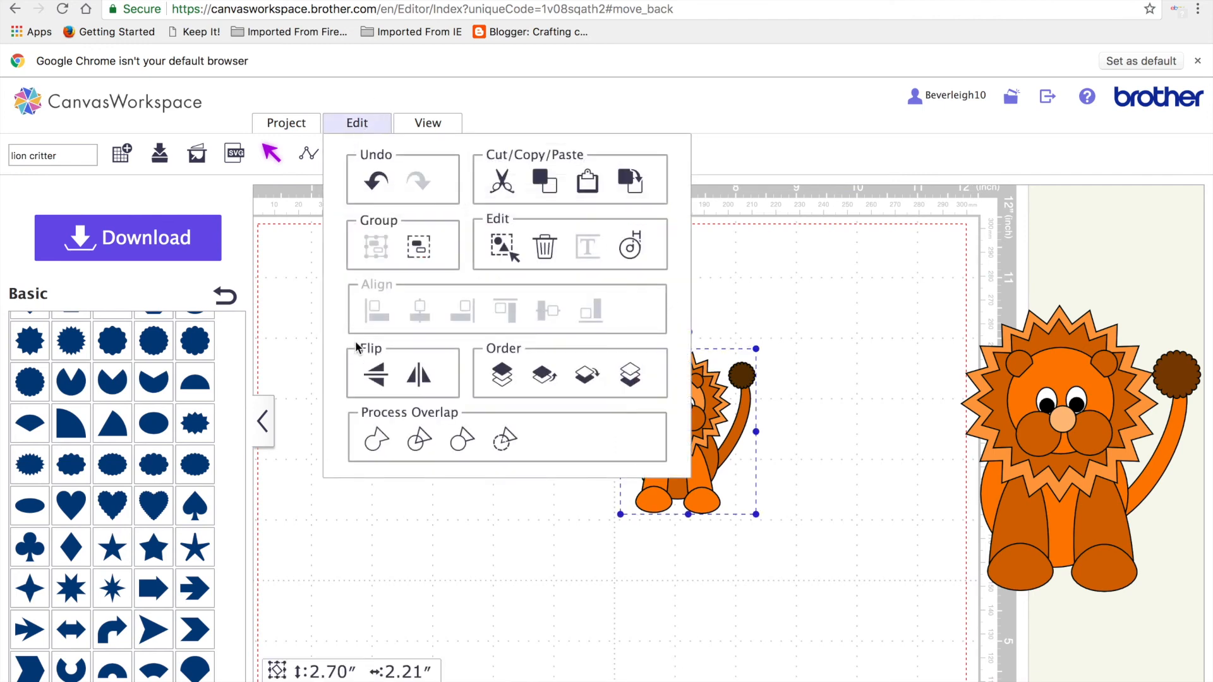
{"action": "left_click", "coordinate": [417, 253]}
{"action": "left_click", "coordinate": [555, 319]}
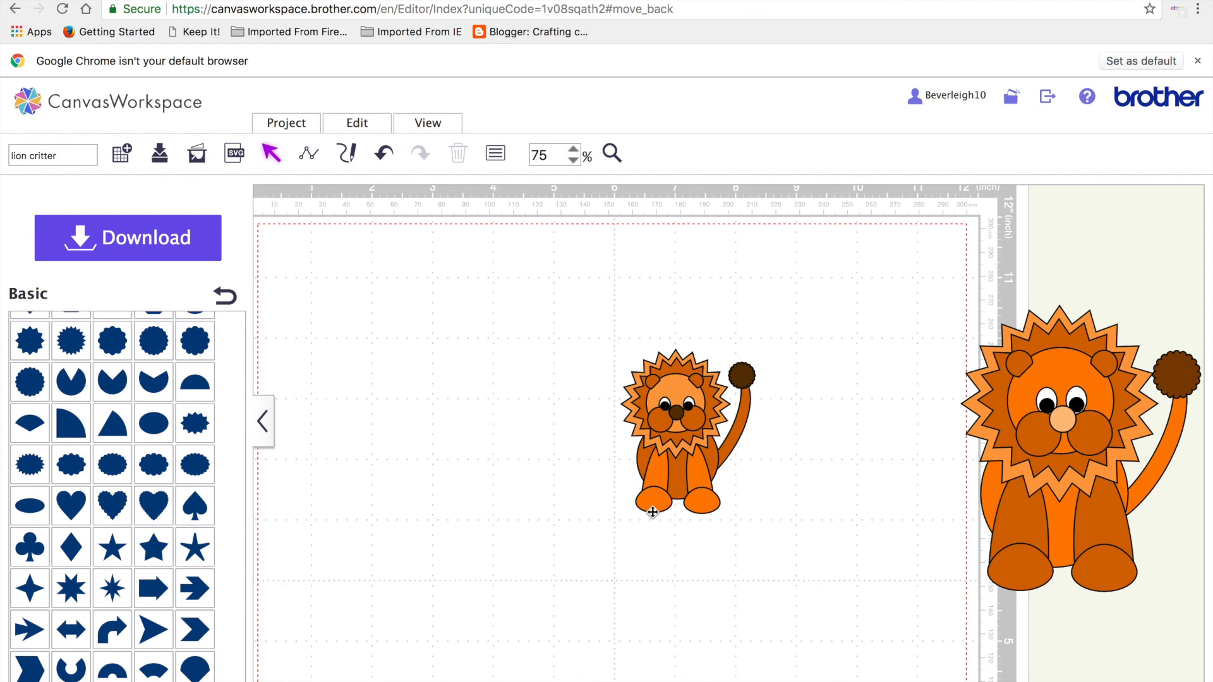
- Ungroup the reference lion outside the mat and move its pieces together onto the mat beside the small lion
{"action": "left_click", "coordinate": [1194, 531]}
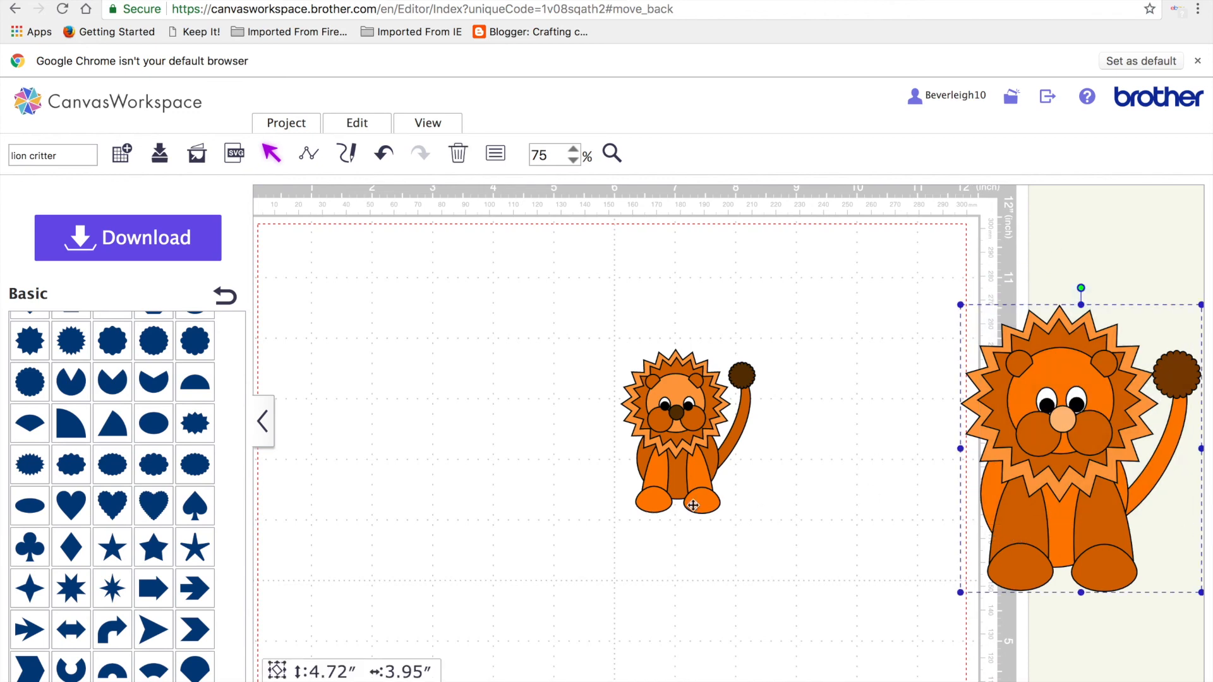
{"action": "left_click", "coordinate": [352, 125]}
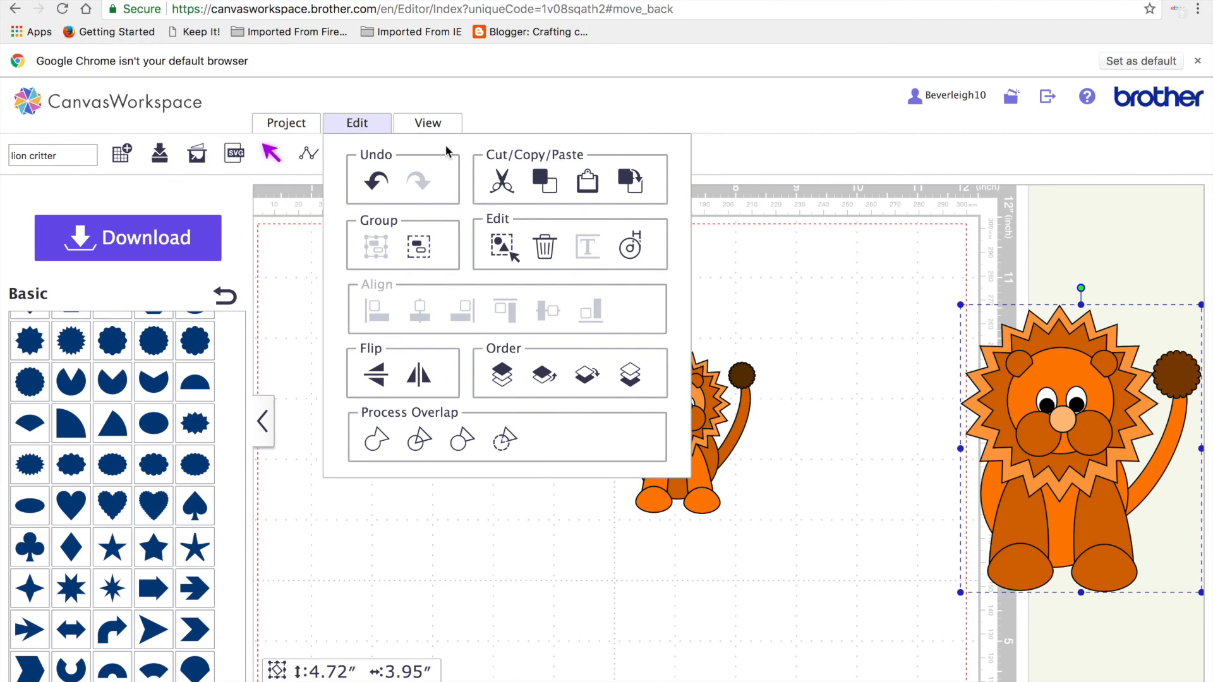
{"action": "left_click", "coordinate": [418, 237]}
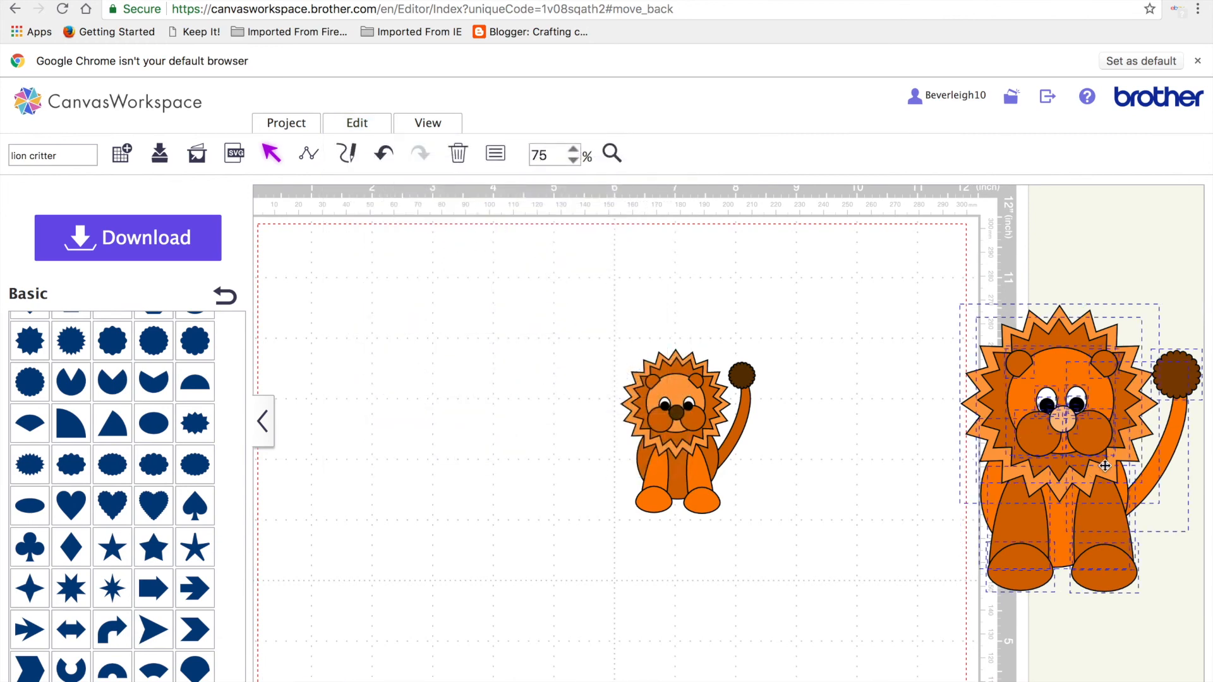
{"action": "left_click_drag", "start_coordinate": [1092, 449], "coordinate": [482, 432]}
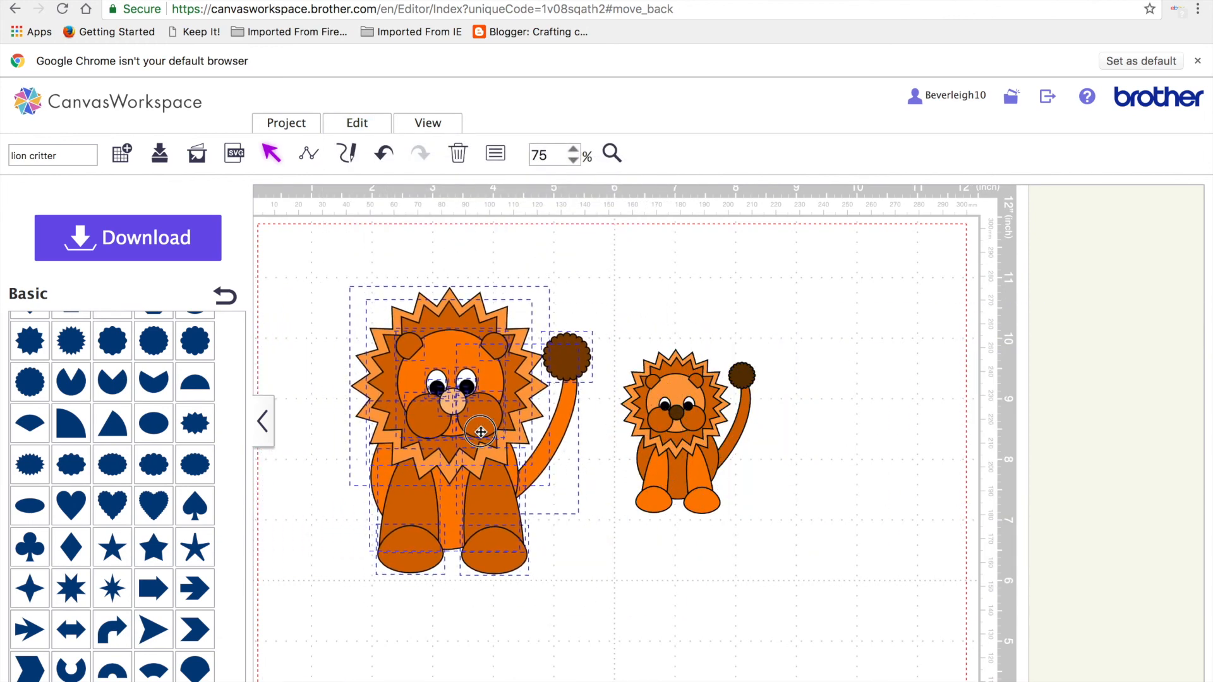
{"action": "left_click", "coordinate": [823, 553]}
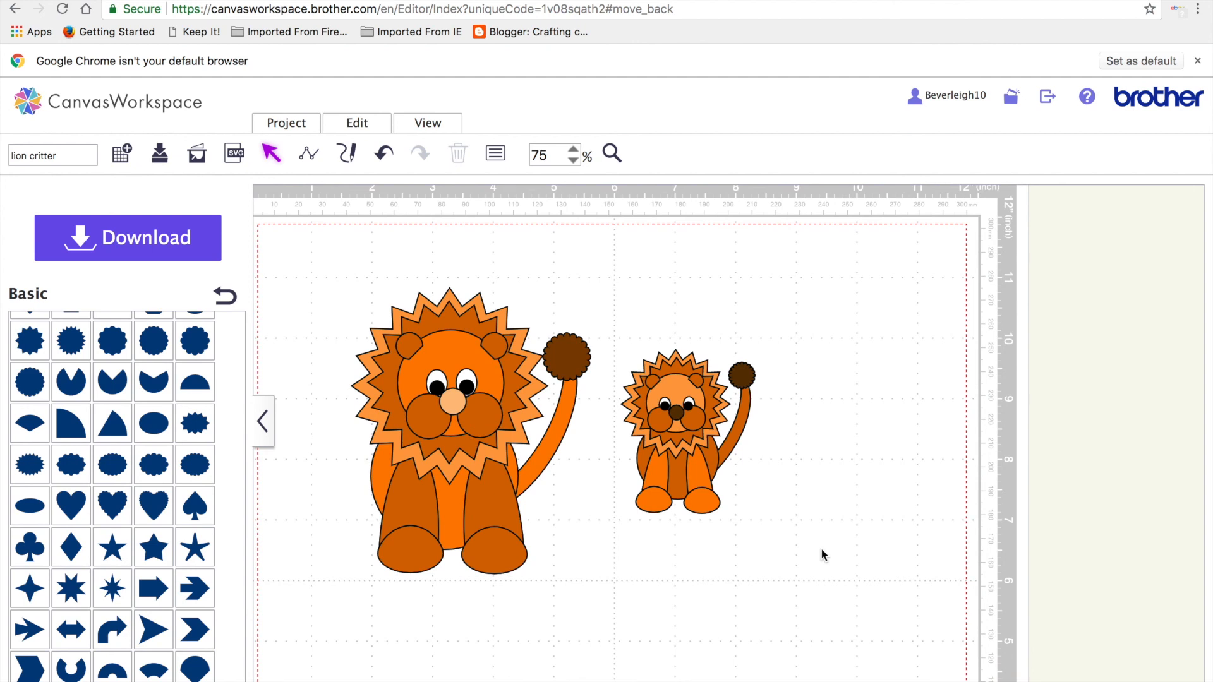